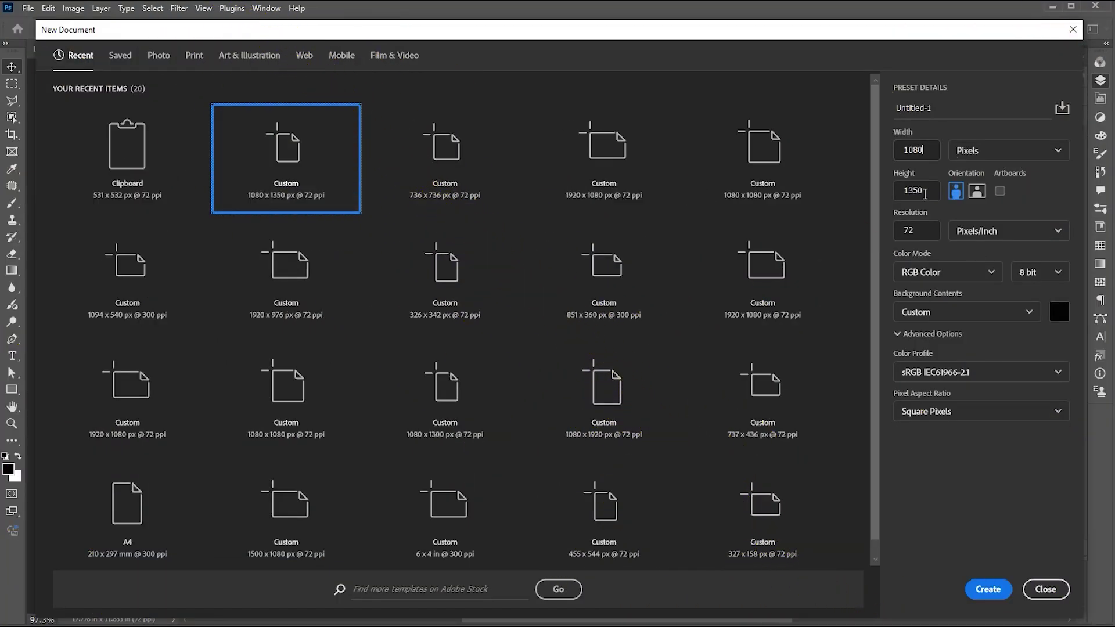
Create a new 1080 × 1350 px RGB document at 72 pixels/inch with a black background
click(924, 192)
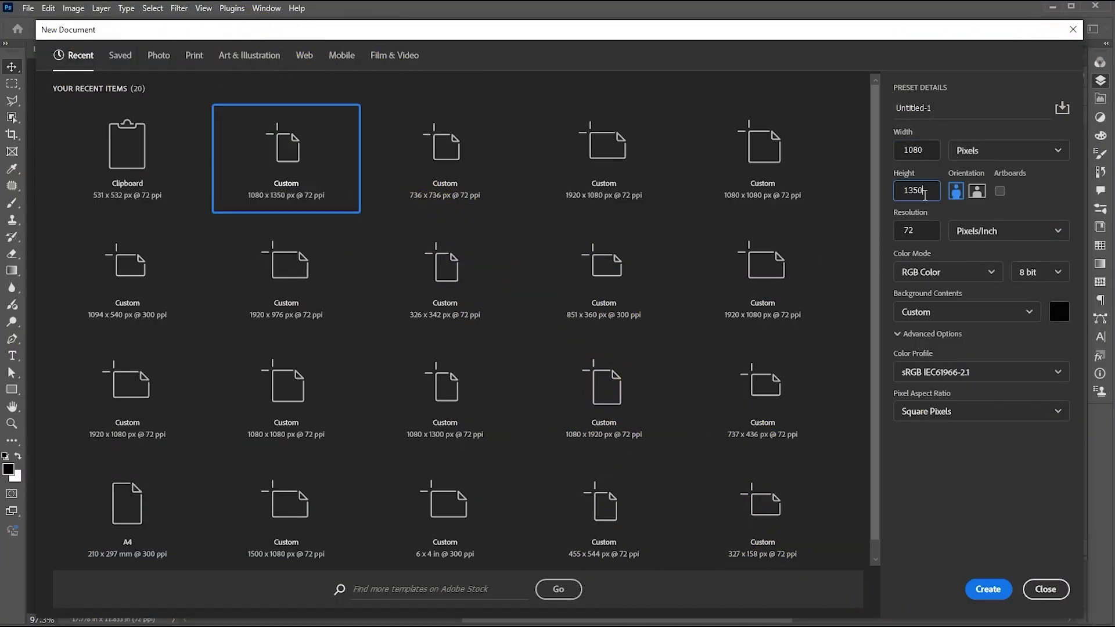
click(994, 589)
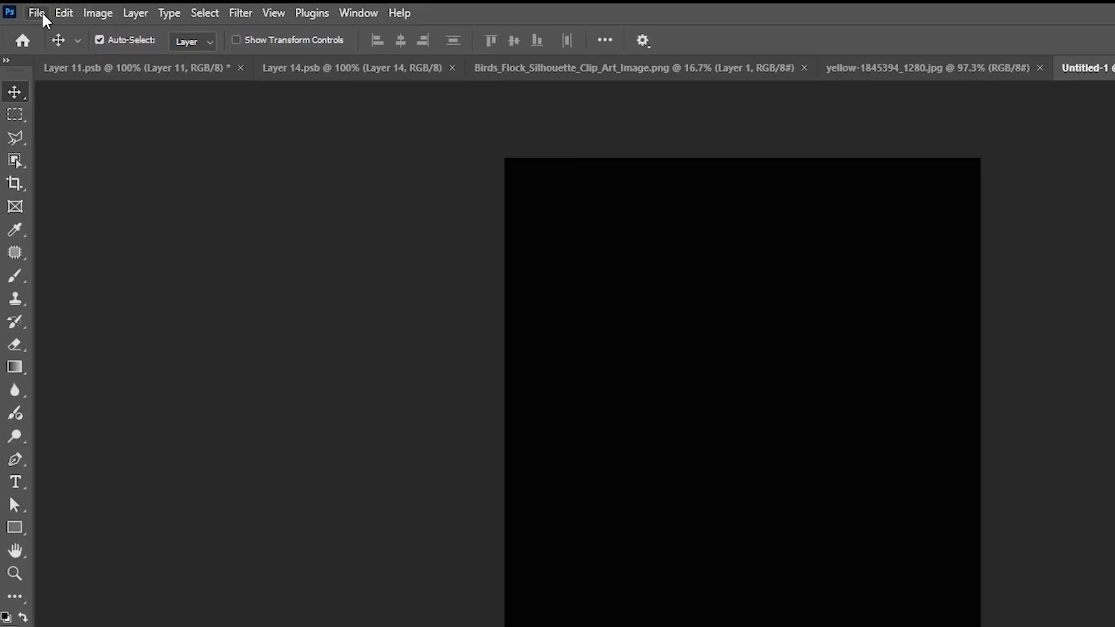
Place the mosque photo from the images folder as an embedded image and shift it upward past the canvas's upper edge
click(28, 8)
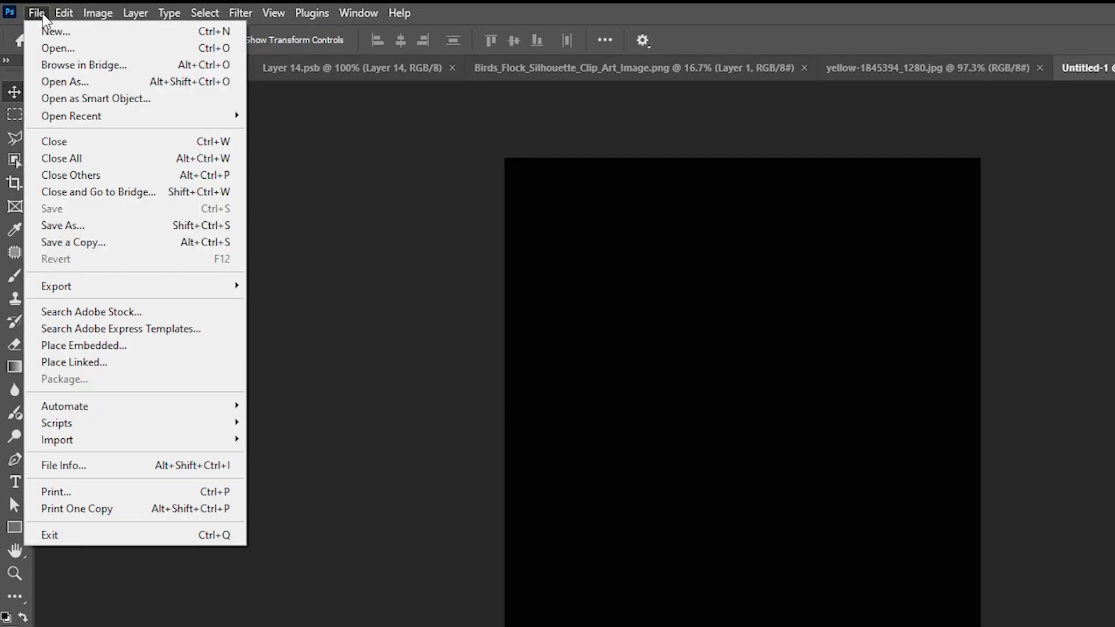
click(76, 346)
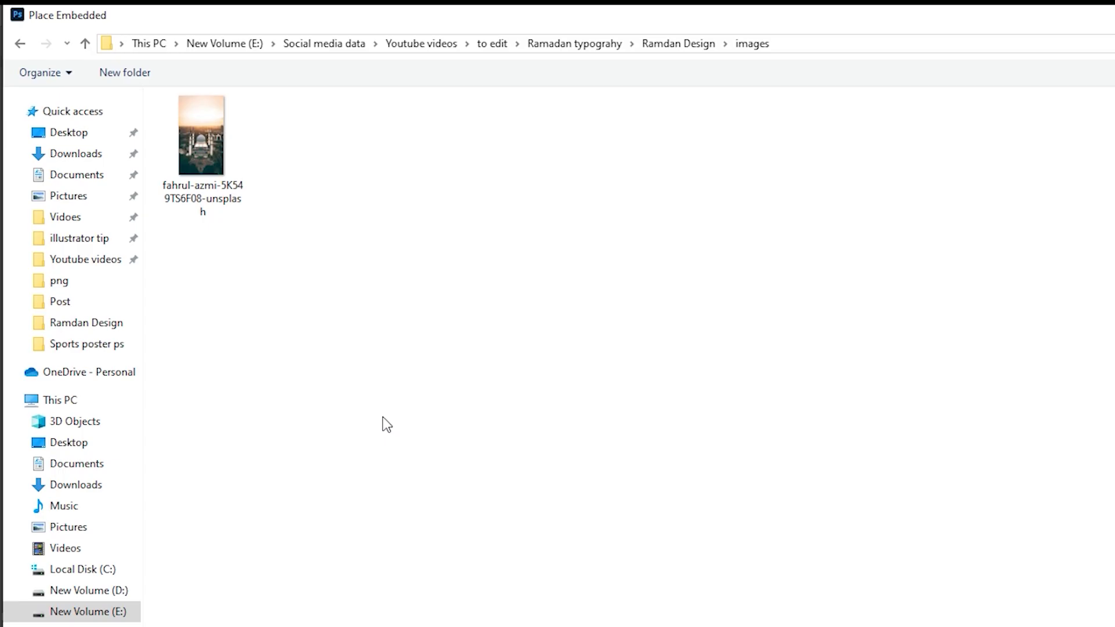
click(211, 173)
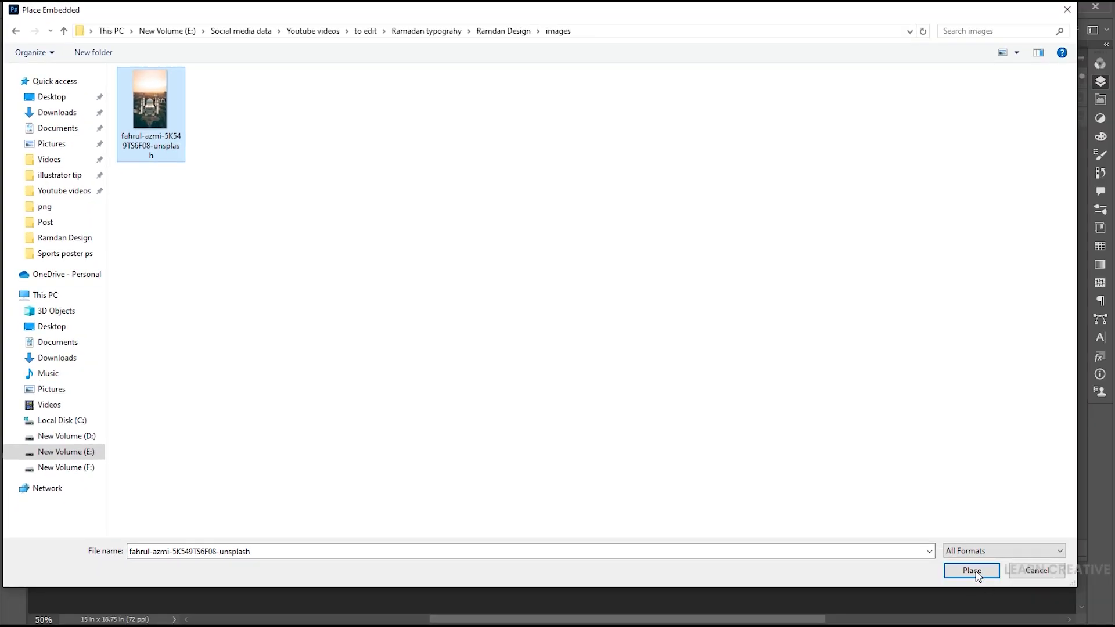
click(971, 570)
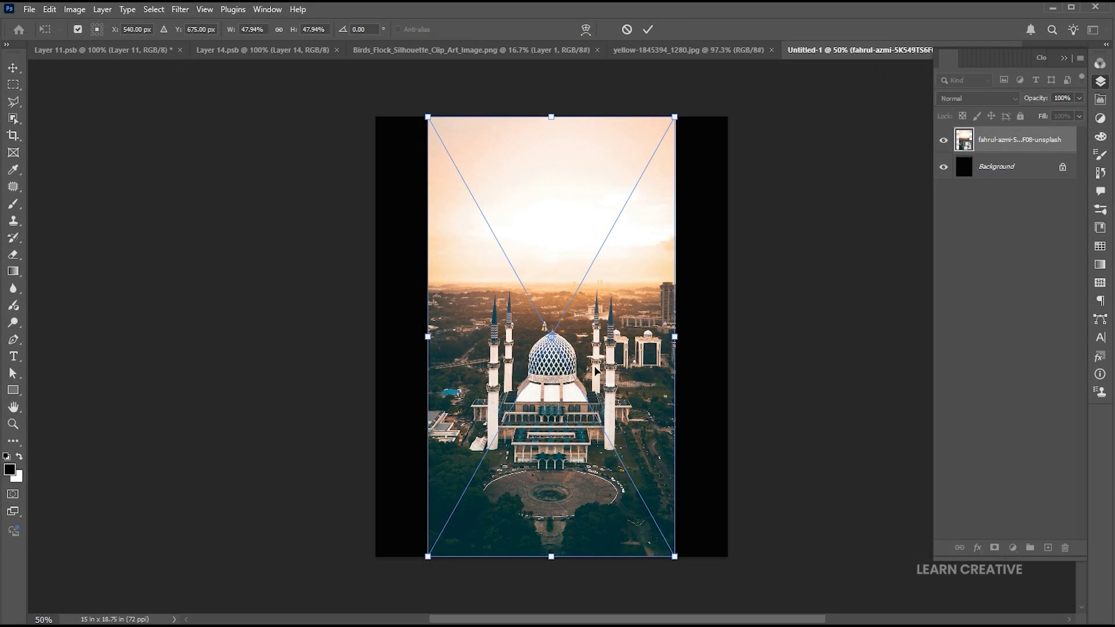
drag(597, 369, 596, 323)
key(Return)
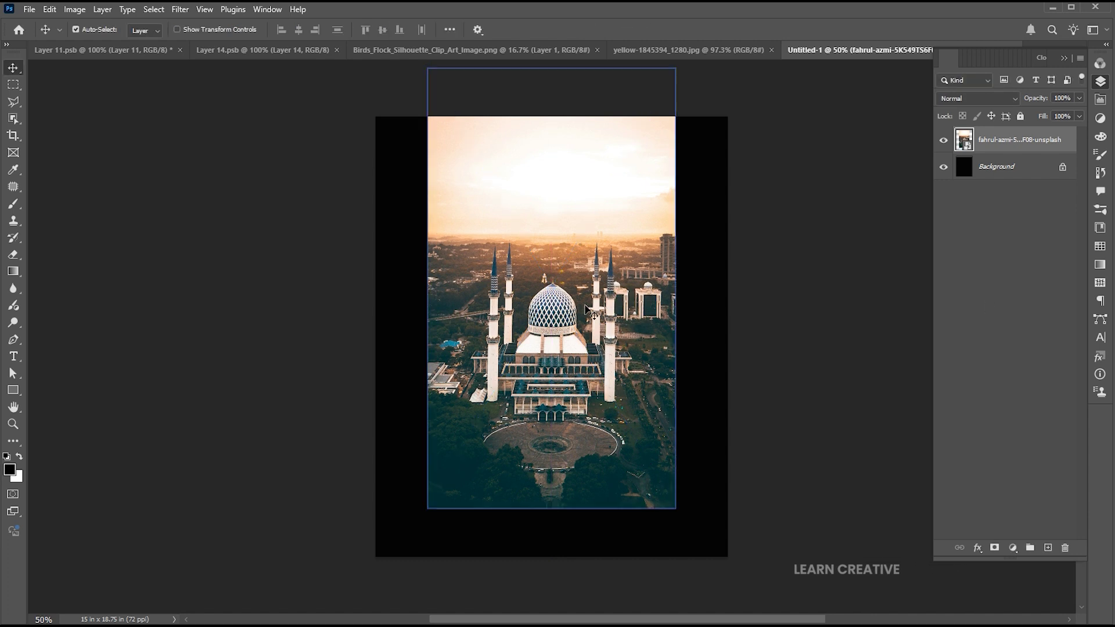
Draw a black rectangle about 497 × 1018 px over the middle of the photo, starting at the canvas's upper edge
key(m)
click(12, 392)
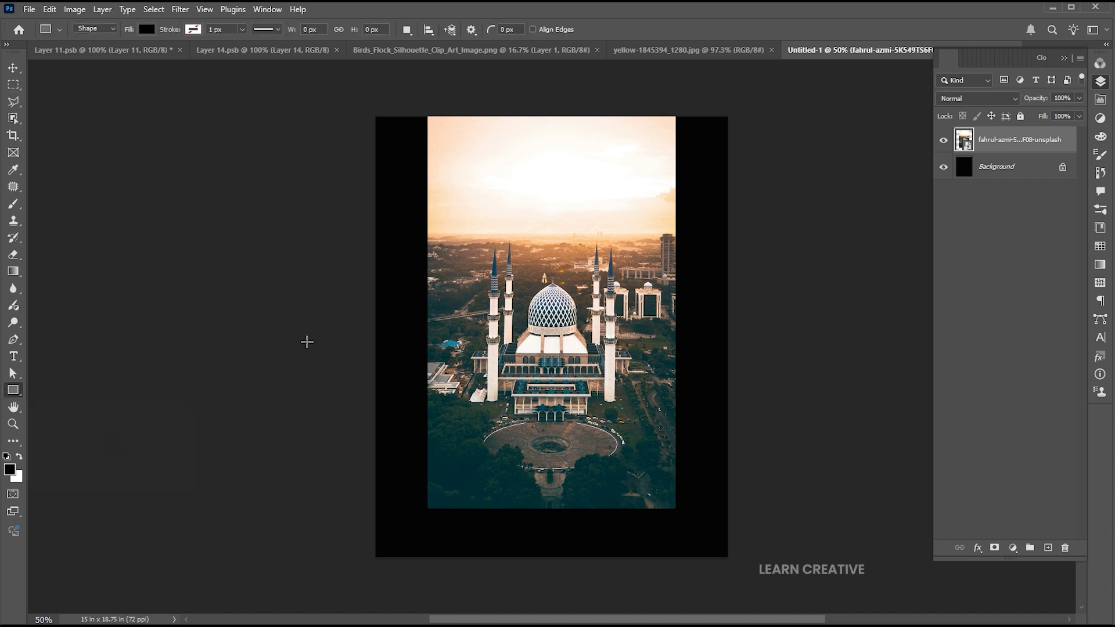
drag(469, 116, 631, 448)
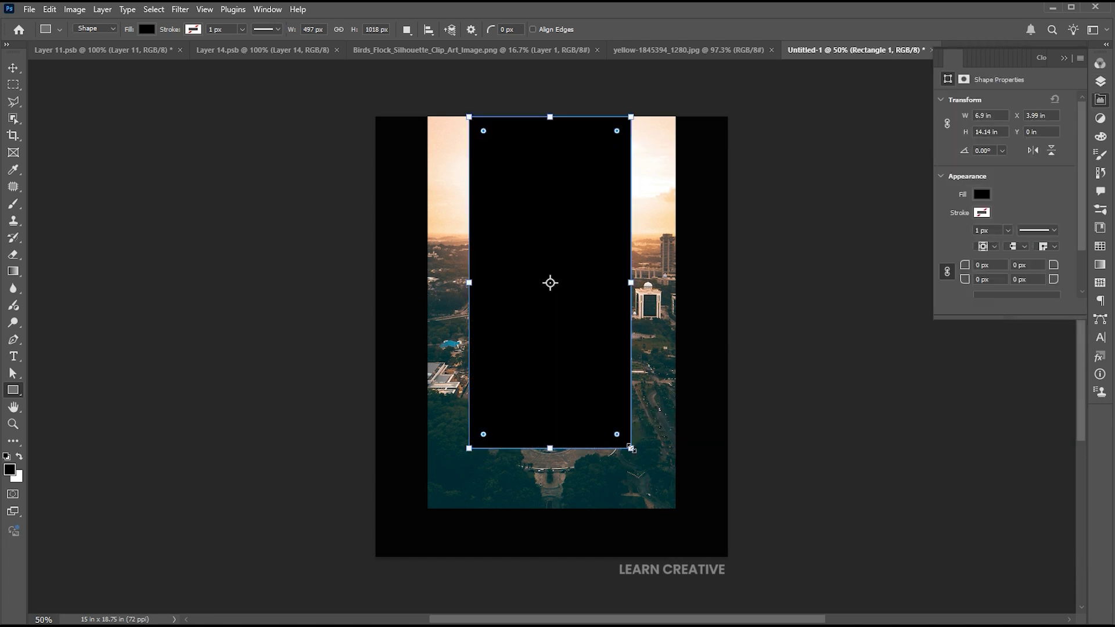
Move the rectangle layer below the mosque photo and clip the photo to the rectangle with a clipping mask
click(1100, 81)
key(ctrl+bracketleft)
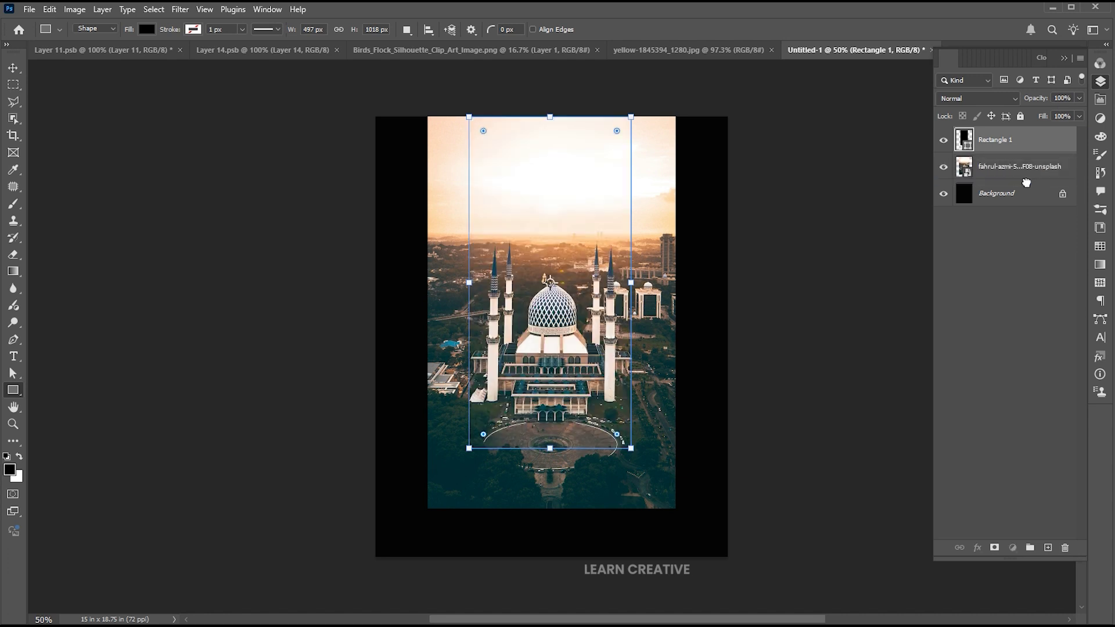
click(978, 133)
right_click(978, 134)
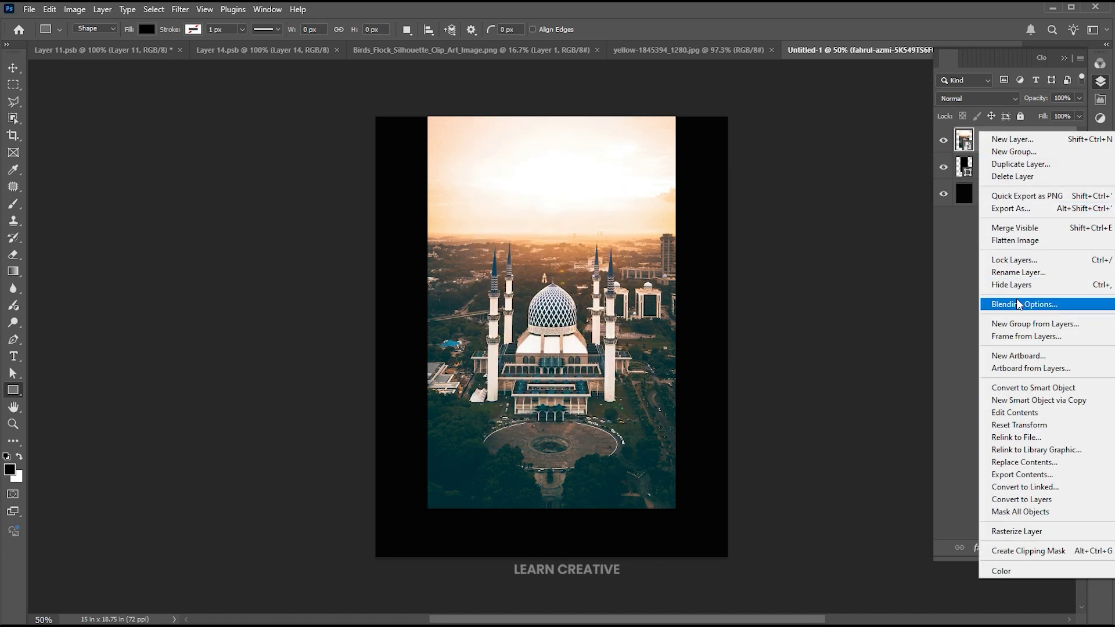
click(1027, 551)
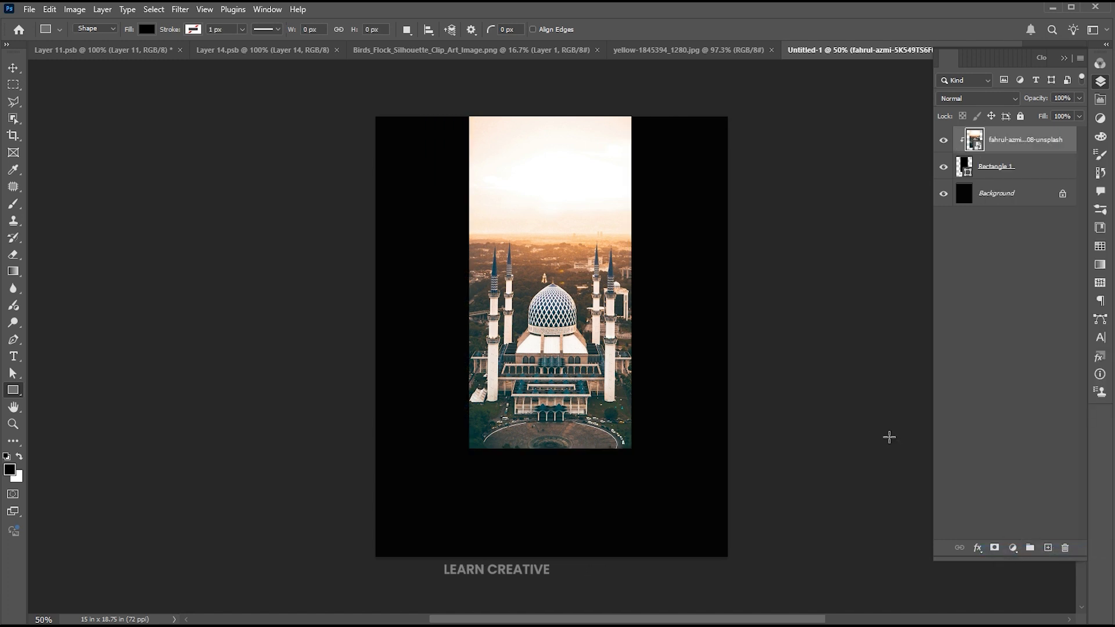
Add a Black & White adjustment layer with the Default preset above the mosque photo
key(v)
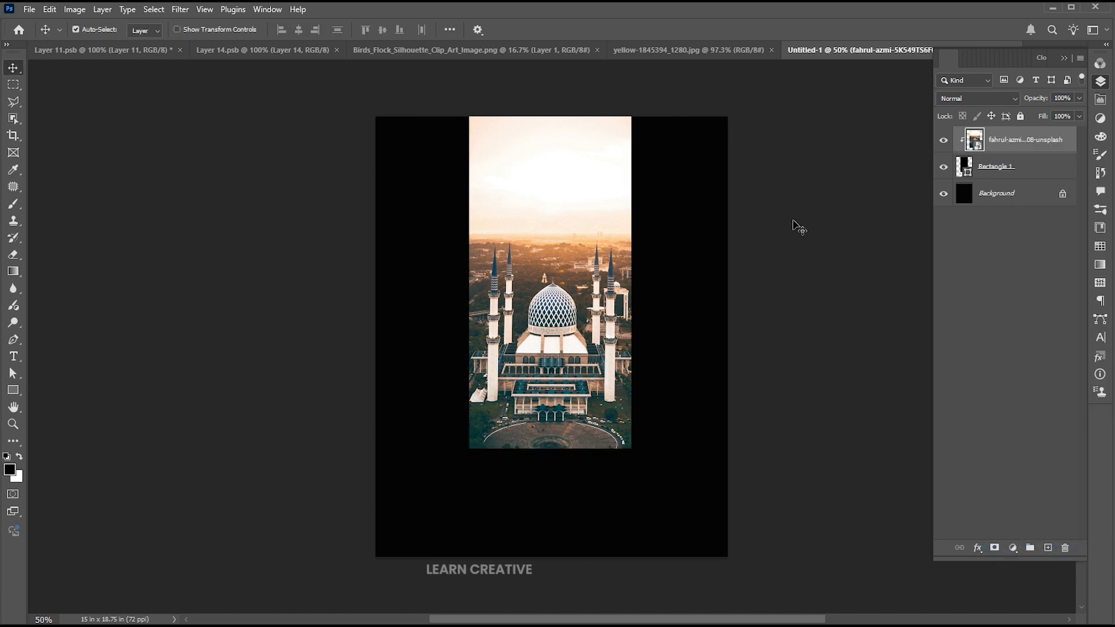
click(1012, 548)
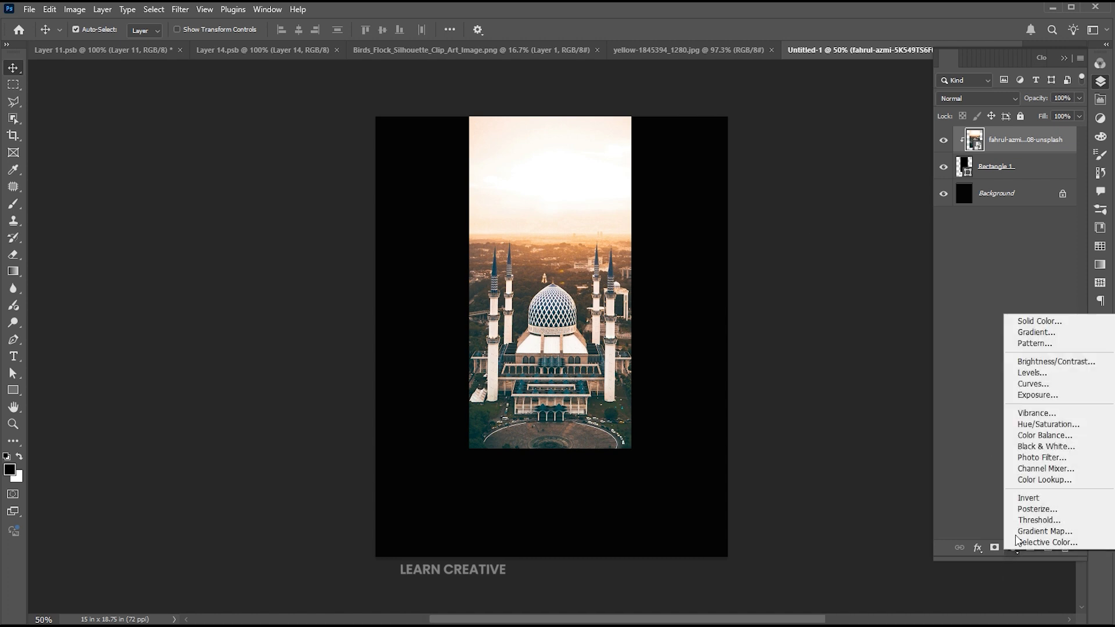
click(1030, 447)
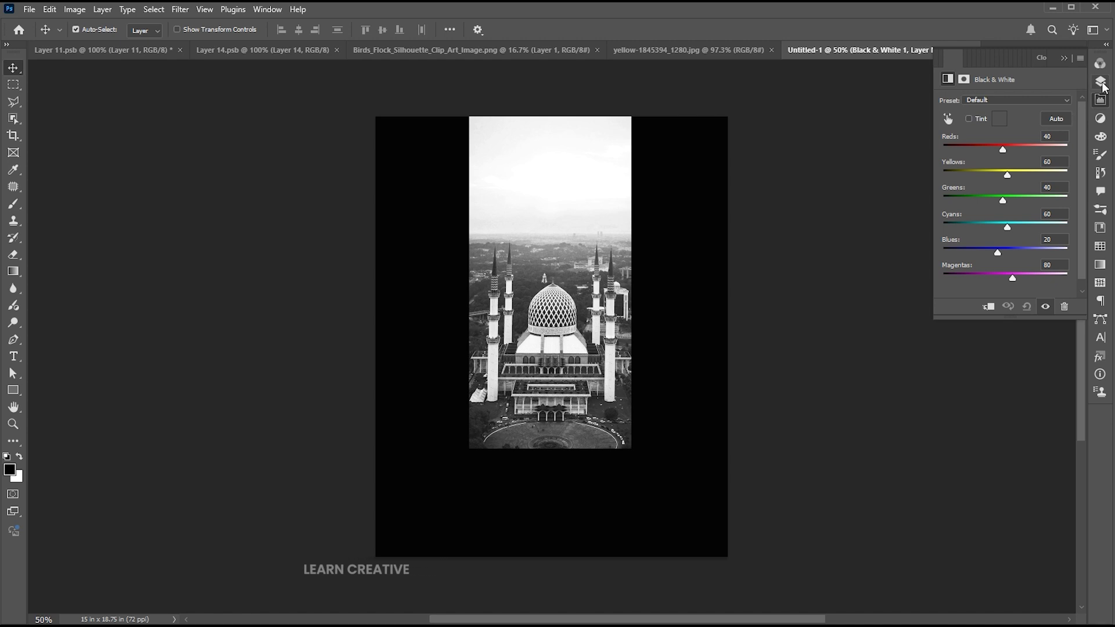
click(1097, 101)
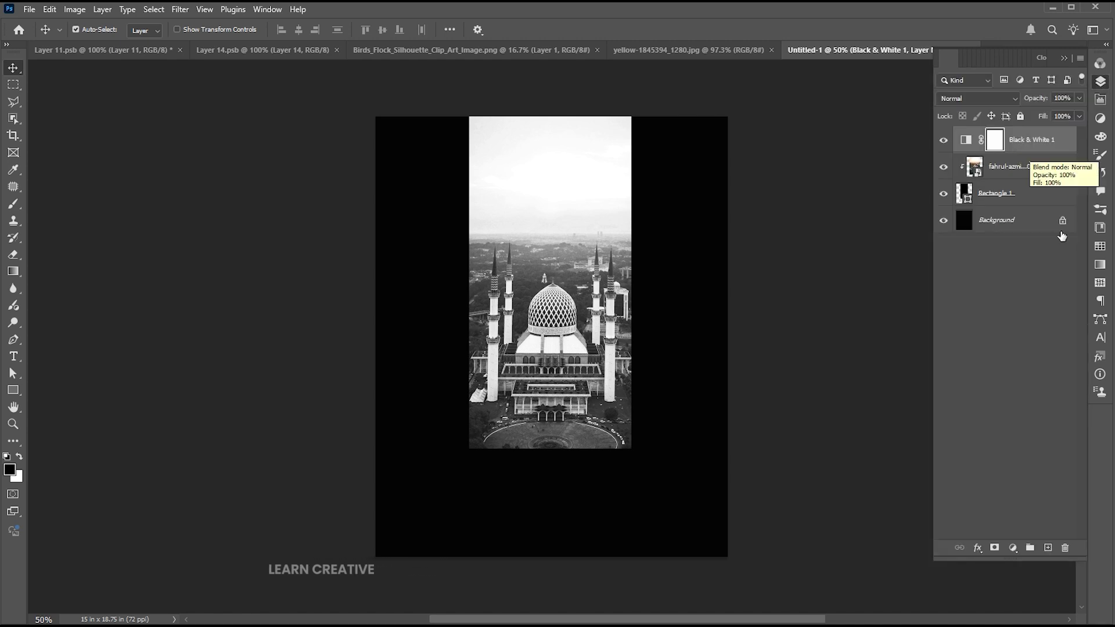
Copy the Ramadan calligraphy from Layer 14.psb to the lower edge of the poster's photo and fill it with white
click(260, 49)
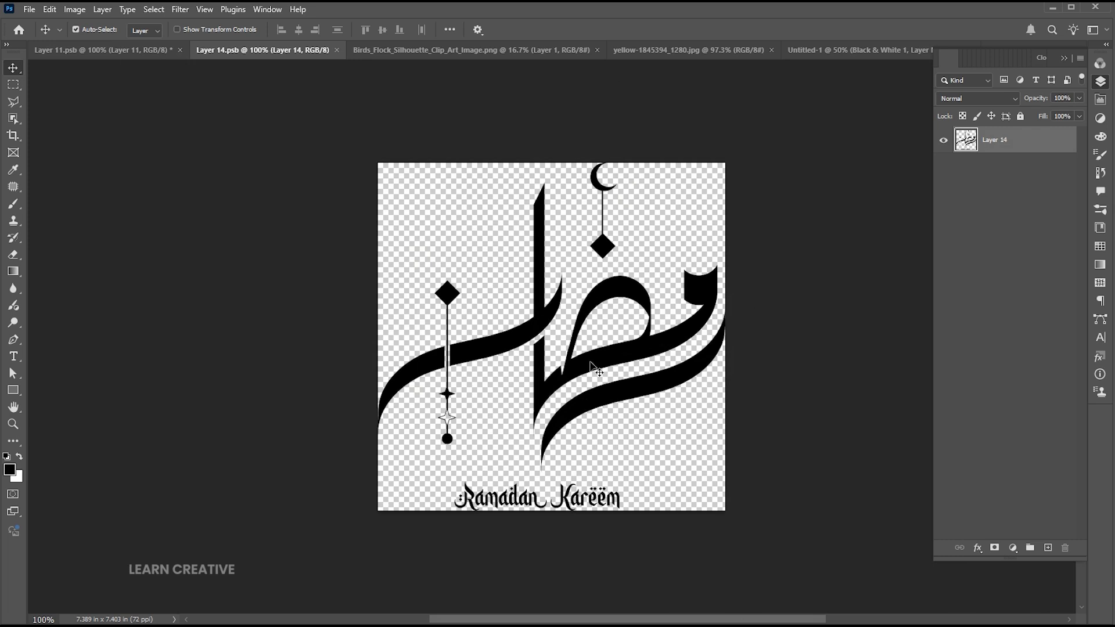
drag(596, 368, 569, 390)
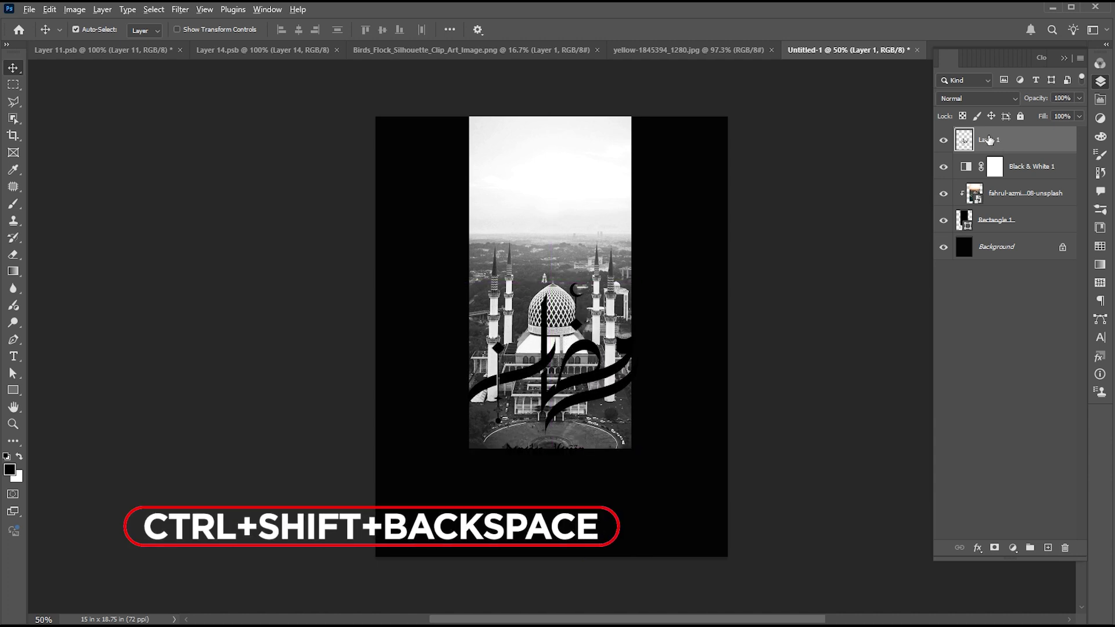
key(ctrl+shift+BackSpace)
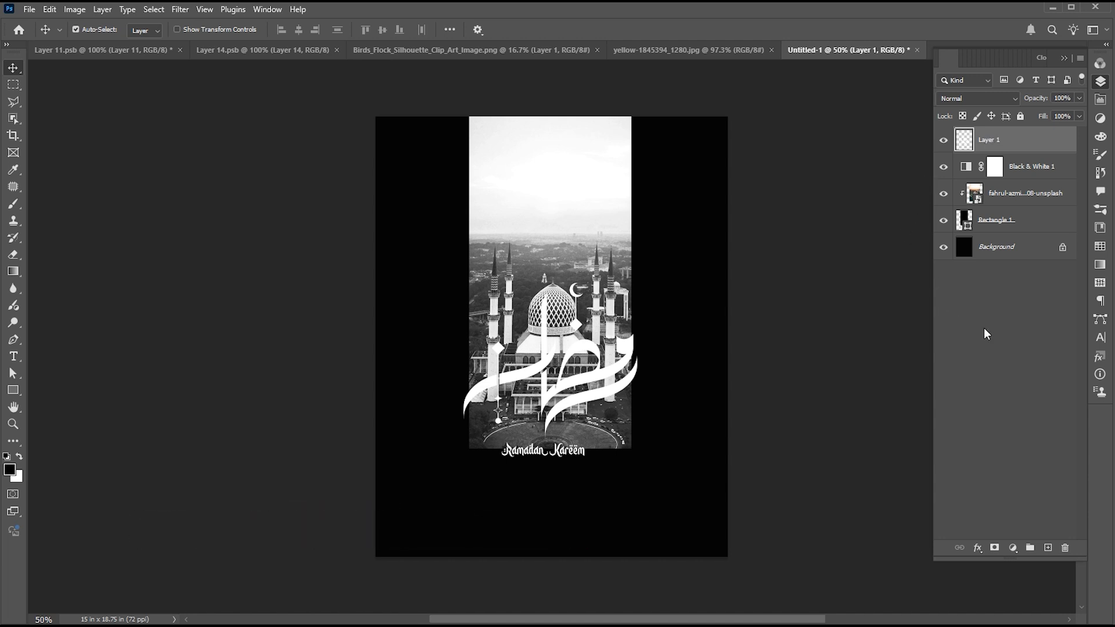
drag(625, 346, 624, 382)
Scale the mosque photo to 52.71% and move it slightly up within the rectangle
click(1030, 194)
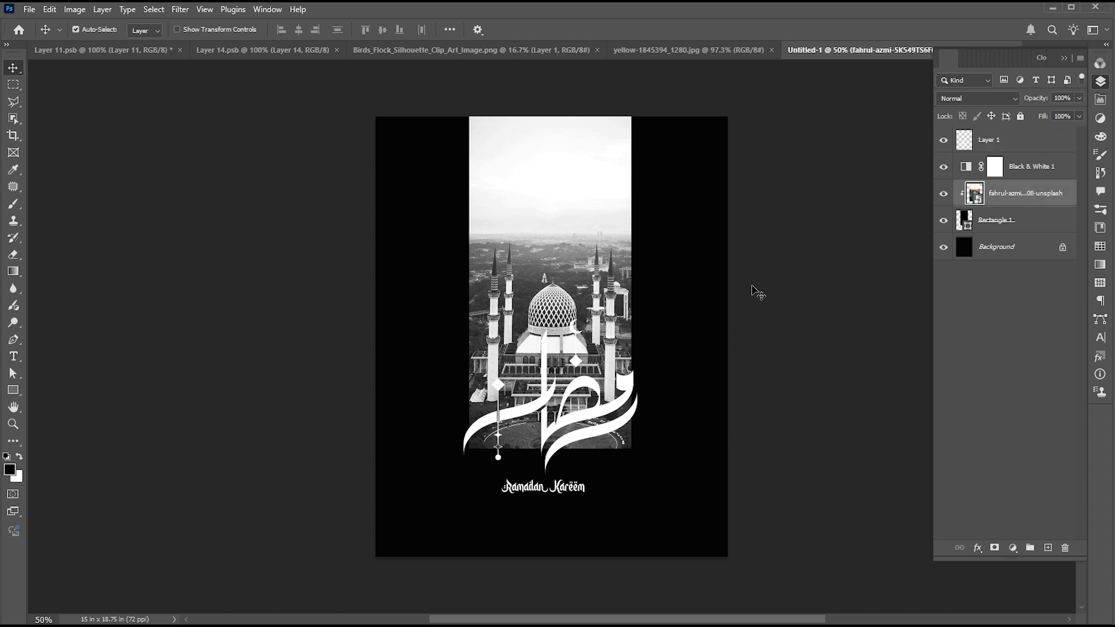
key(ctrl+t)
drag(682, 295, 643, 292)
key(Return)
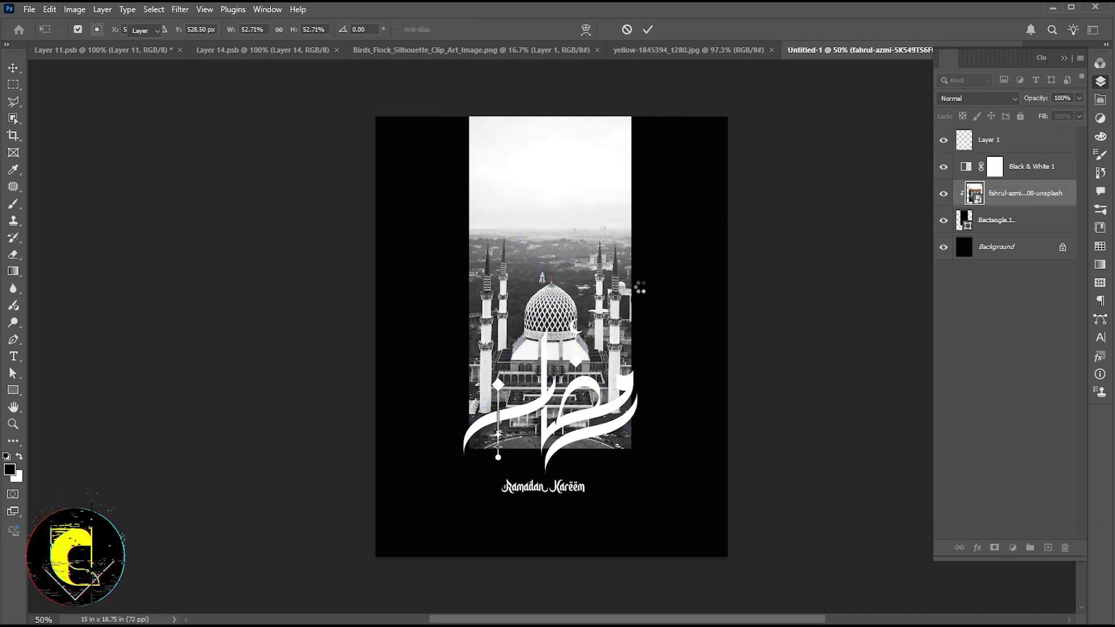
drag(623, 366, 624, 366)
click(718, 333)
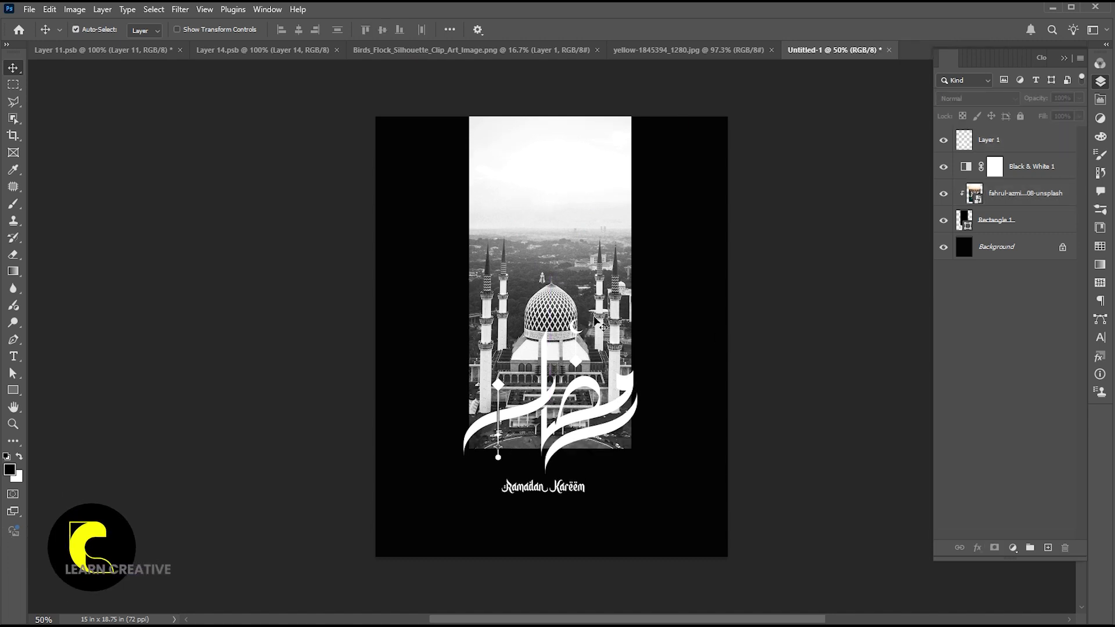
drag(592, 318, 592, 302)
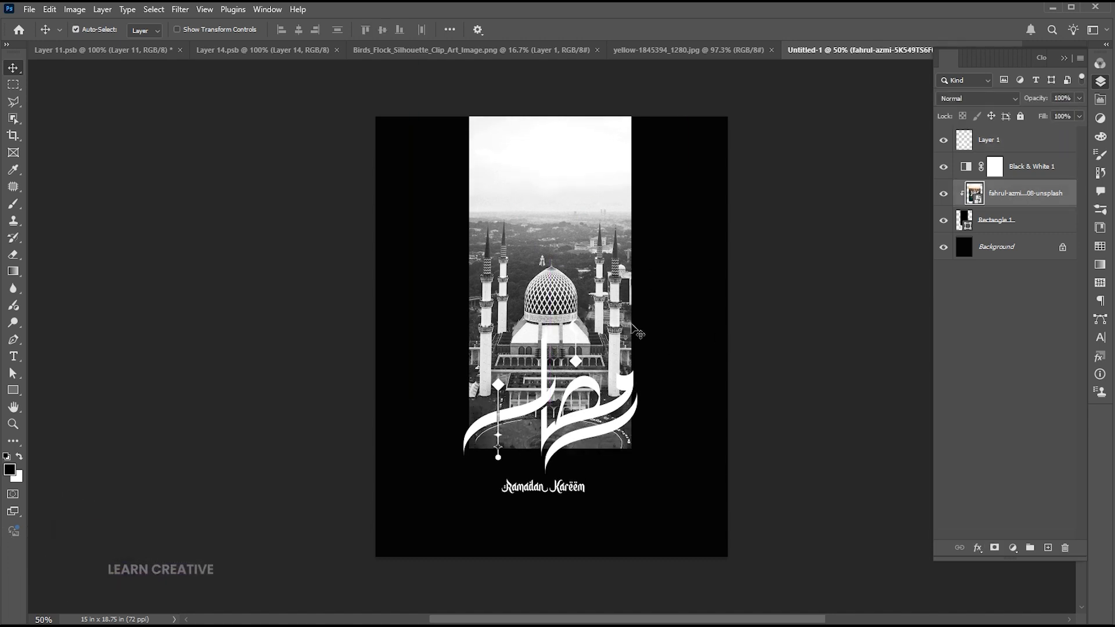
Draw a white square about 214 × 214 px above the calligraphy layer, rotated 45° and placed over the photo's right edge
click(1014, 148)
key(u)
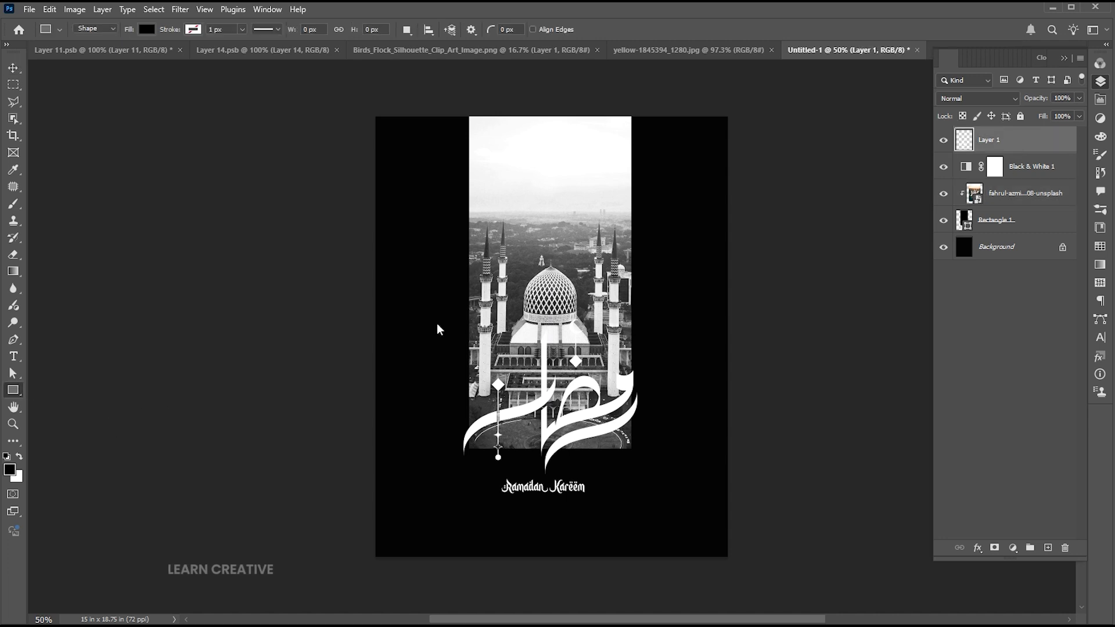
drag(526, 188, 595, 258)
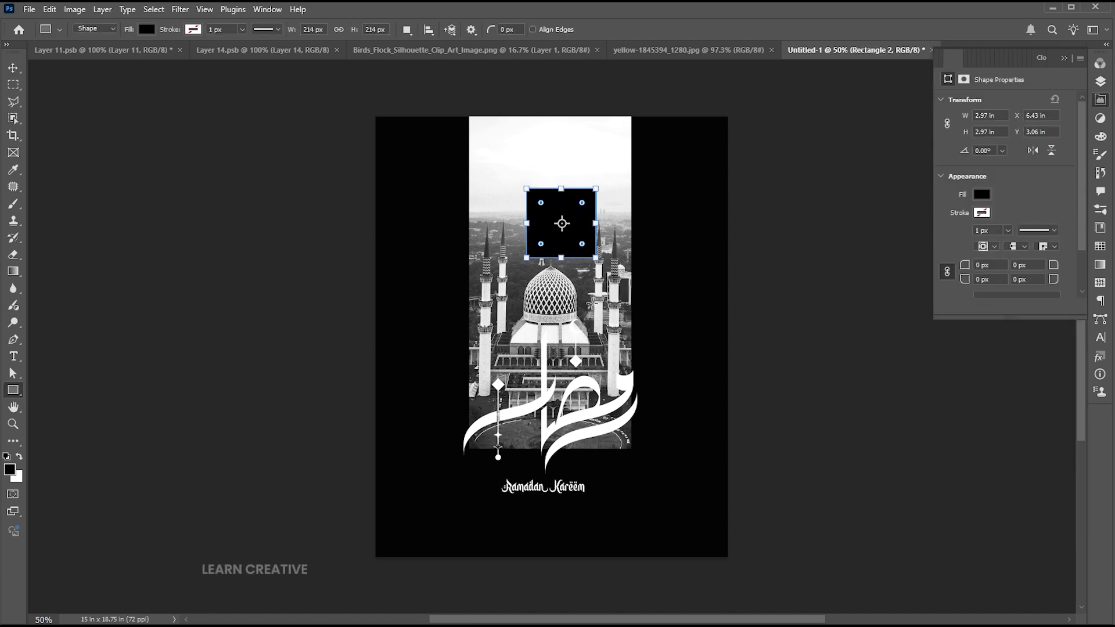
drag(612, 197, 621, 305)
key(v)
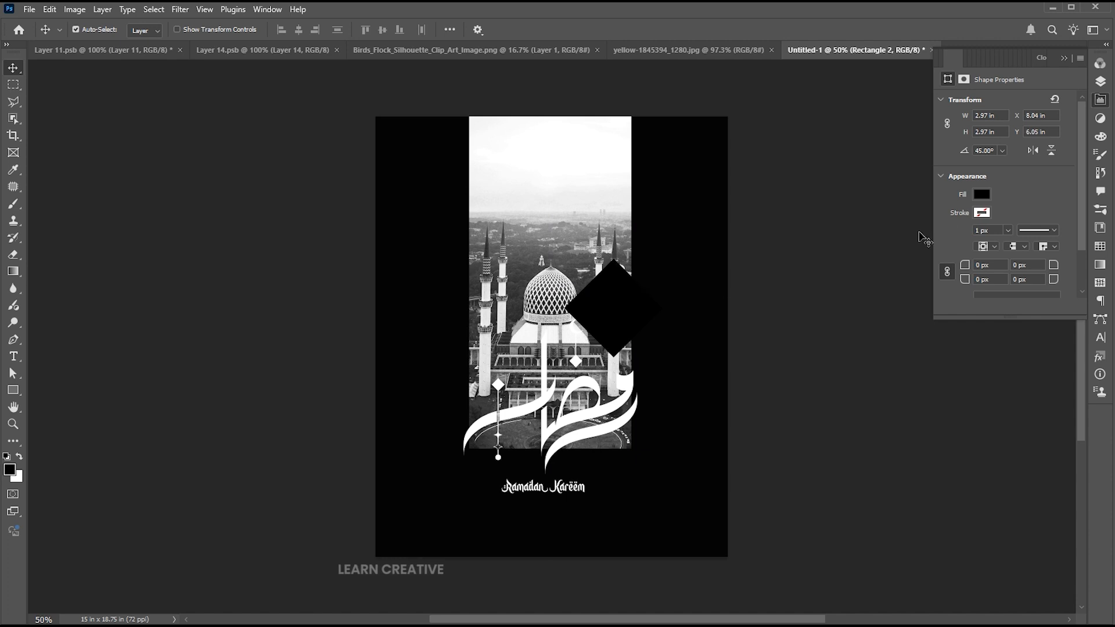
click(975, 195)
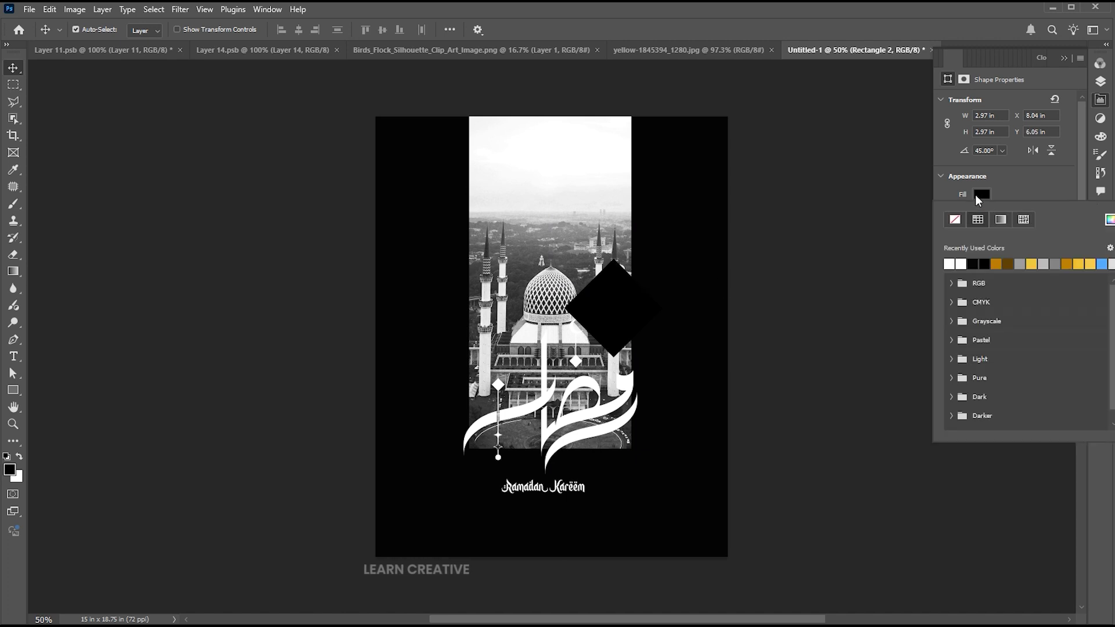
click(948, 263)
Merge the white diamond with the calligraphy layer and check the merged layer by toggling its visibility
click(1101, 81)
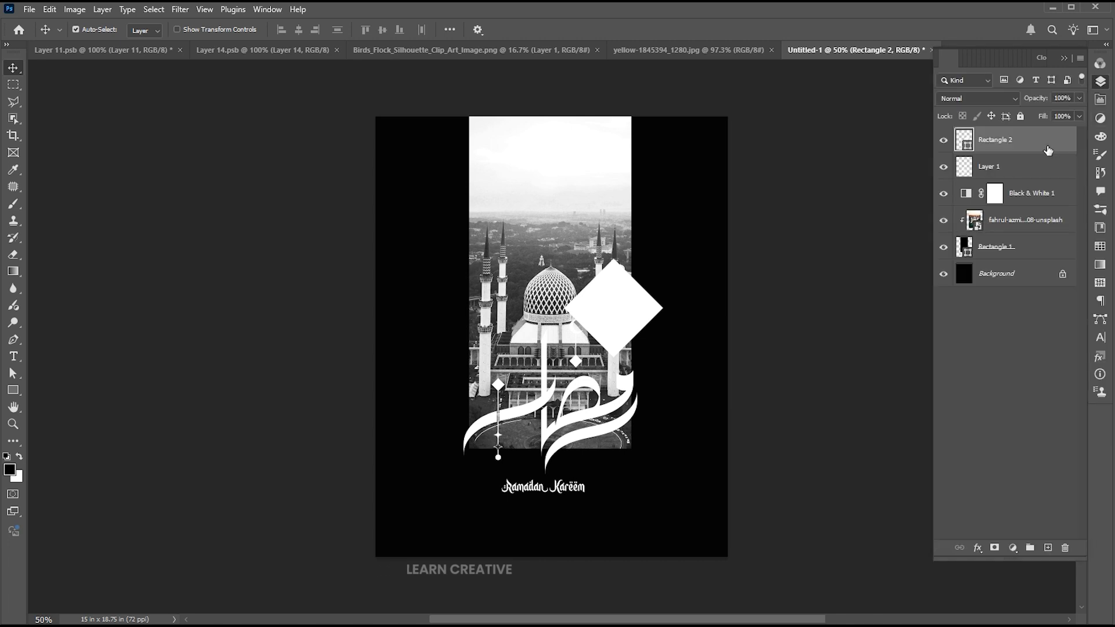
click(1022, 174)
ctrl+click(995, 140)
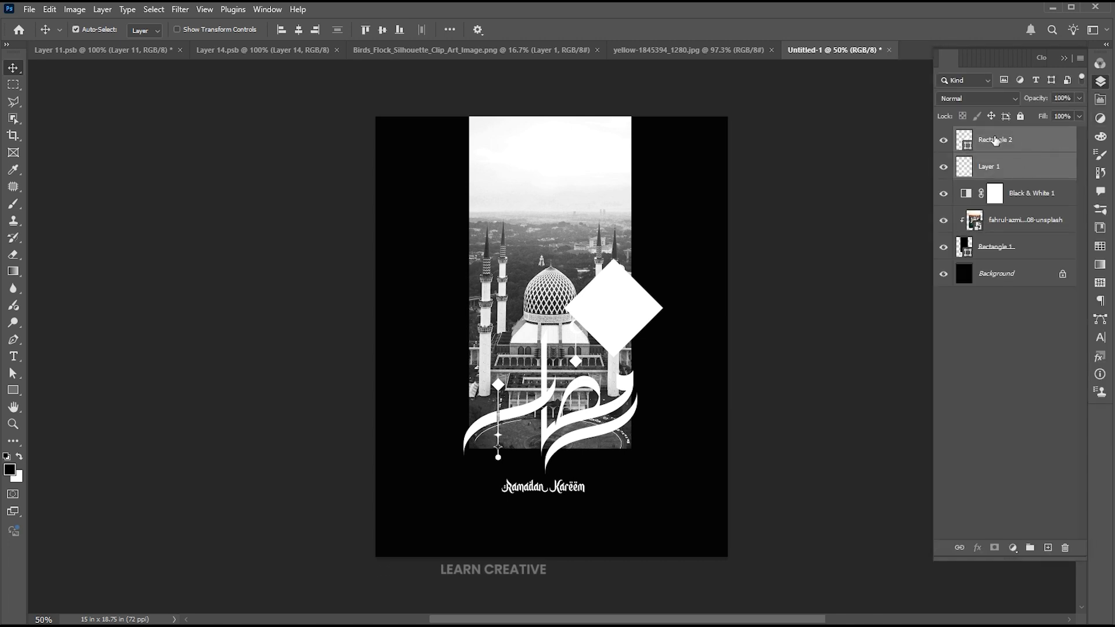
right_click(981, 135)
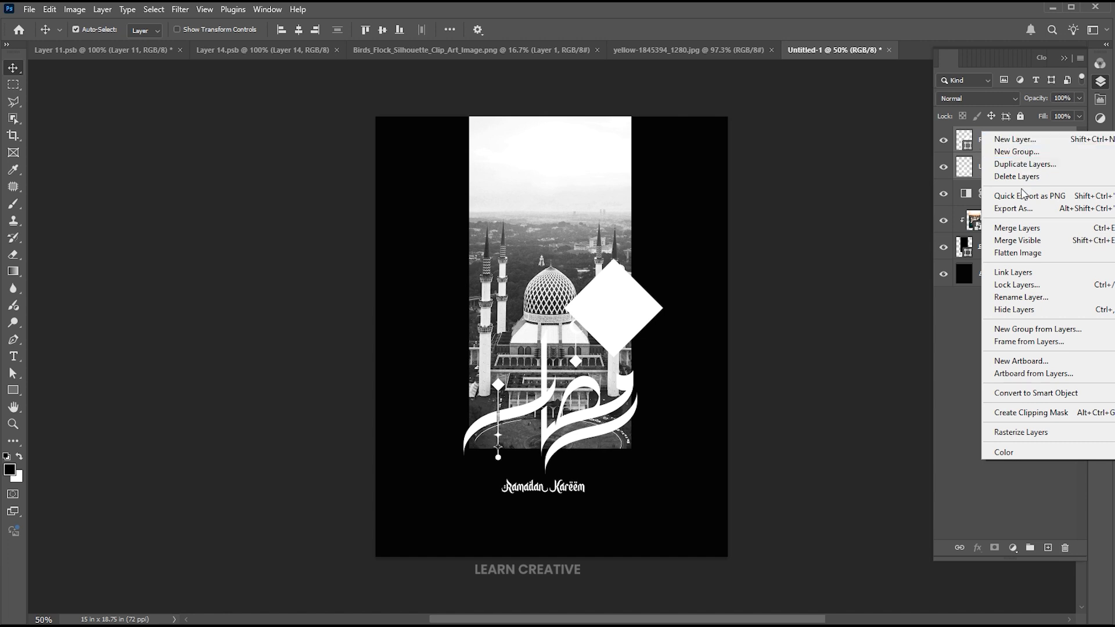
click(1020, 233)
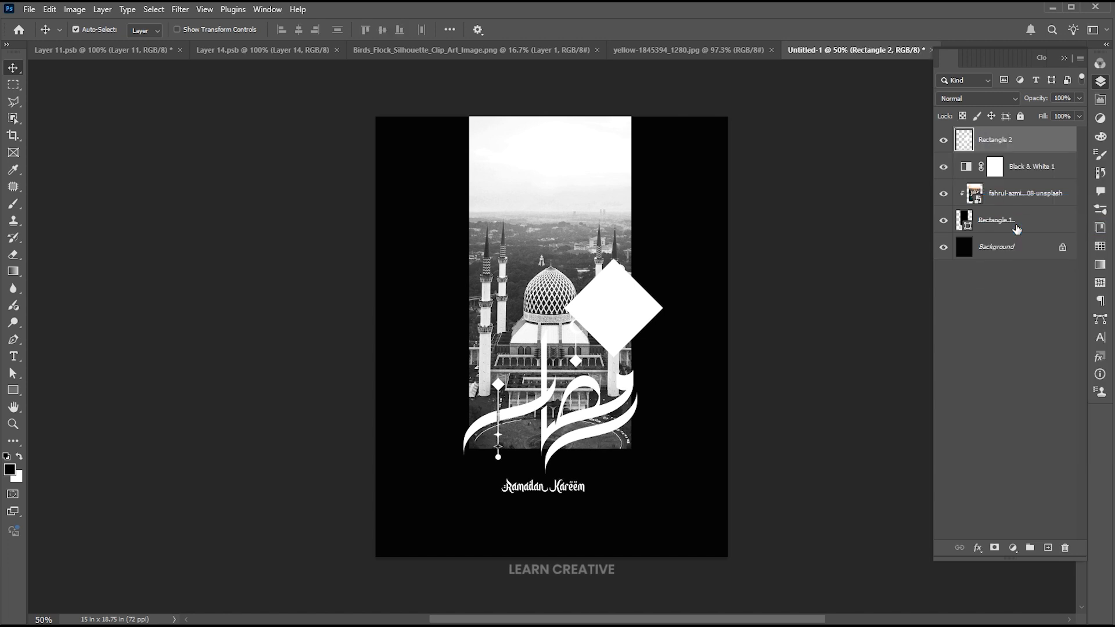
click(945, 141)
click(945, 140)
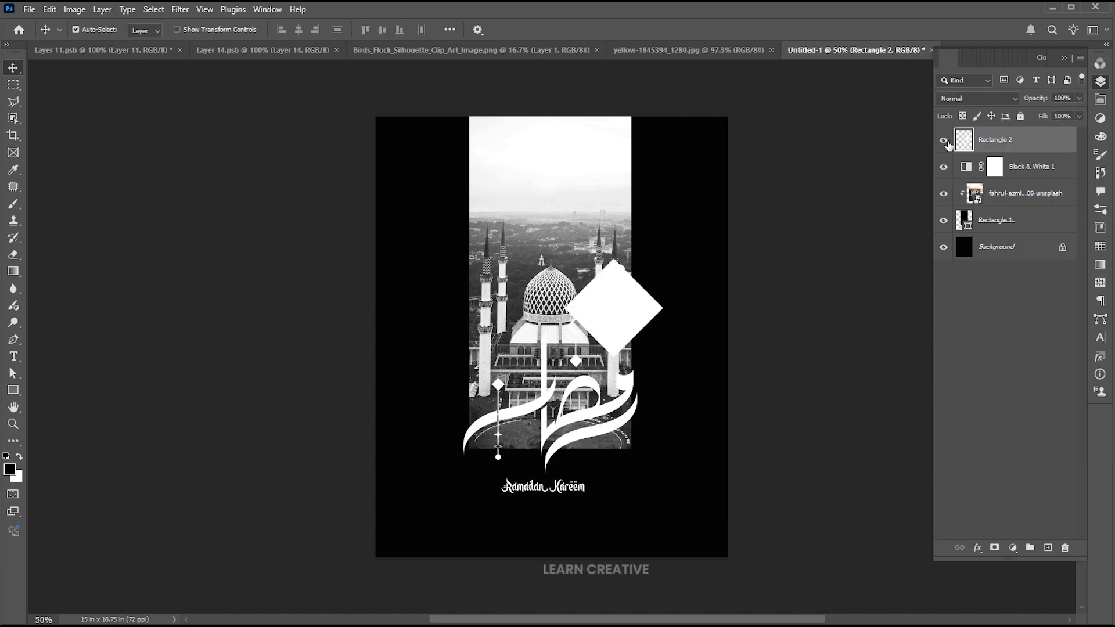
Add a layer mask to the mosque photo layer and set a black brush of 125 px with 100% hardness
click(1003, 289)
click(1020, 195)
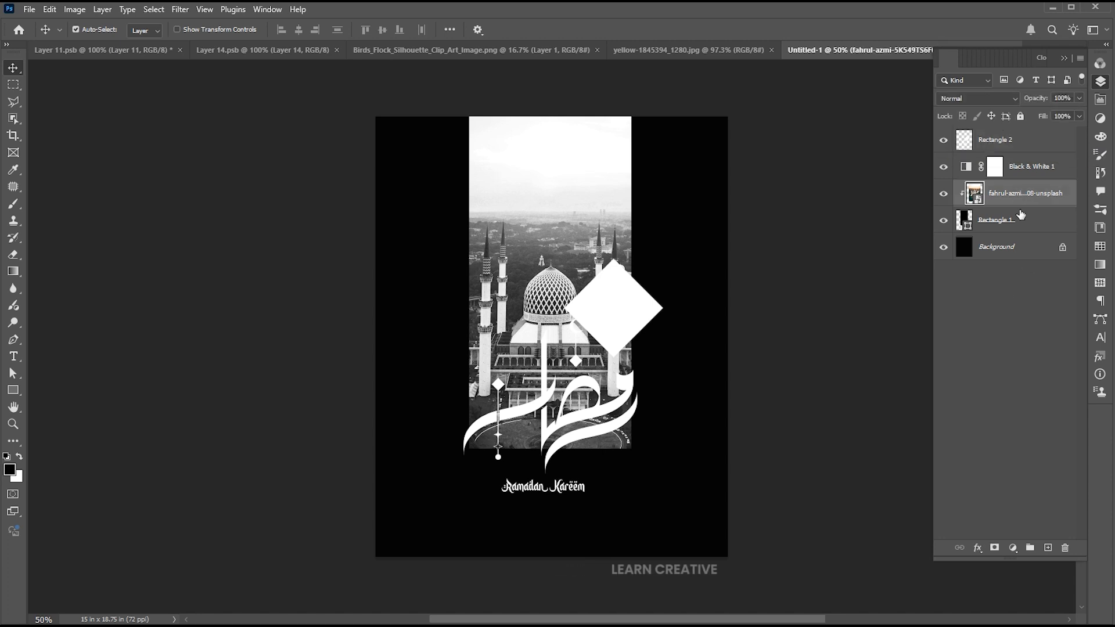
click(994, 548)
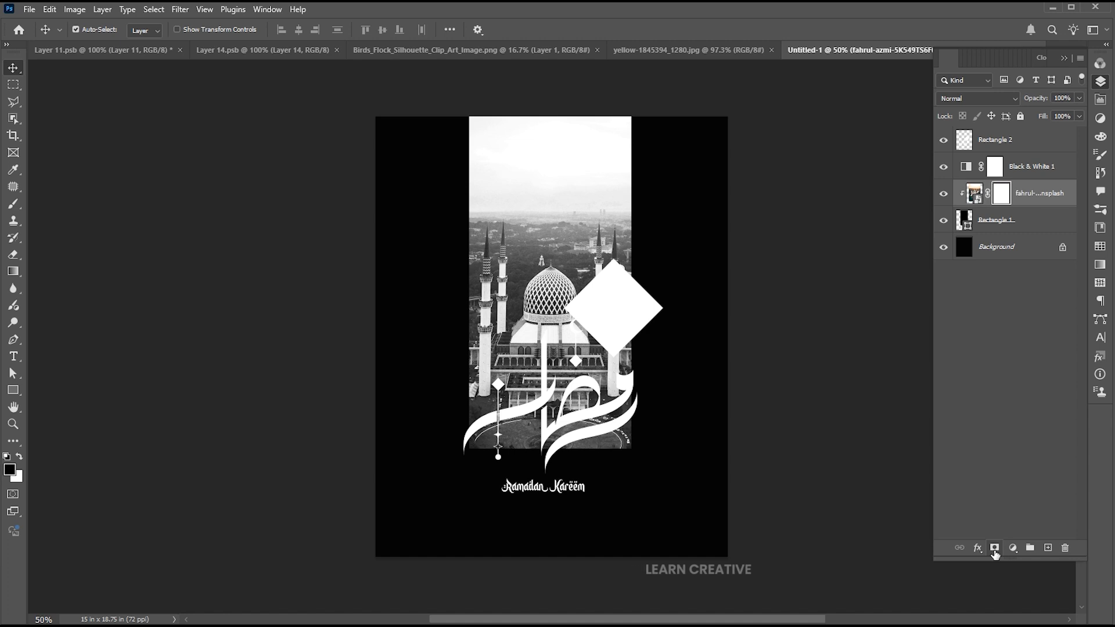
key(b)
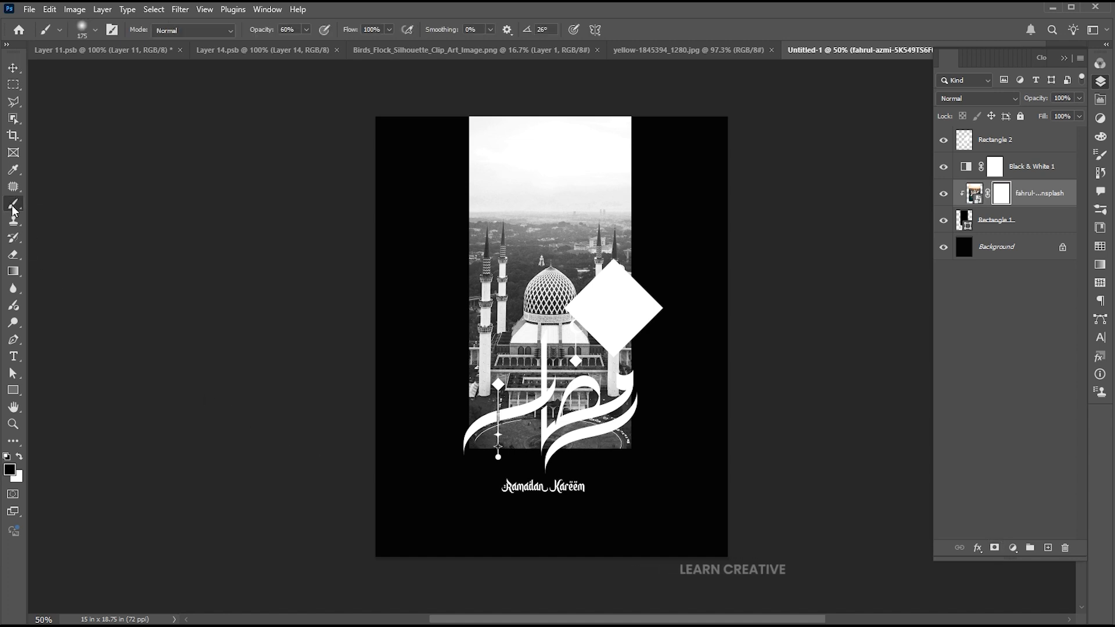
click(96, 33)
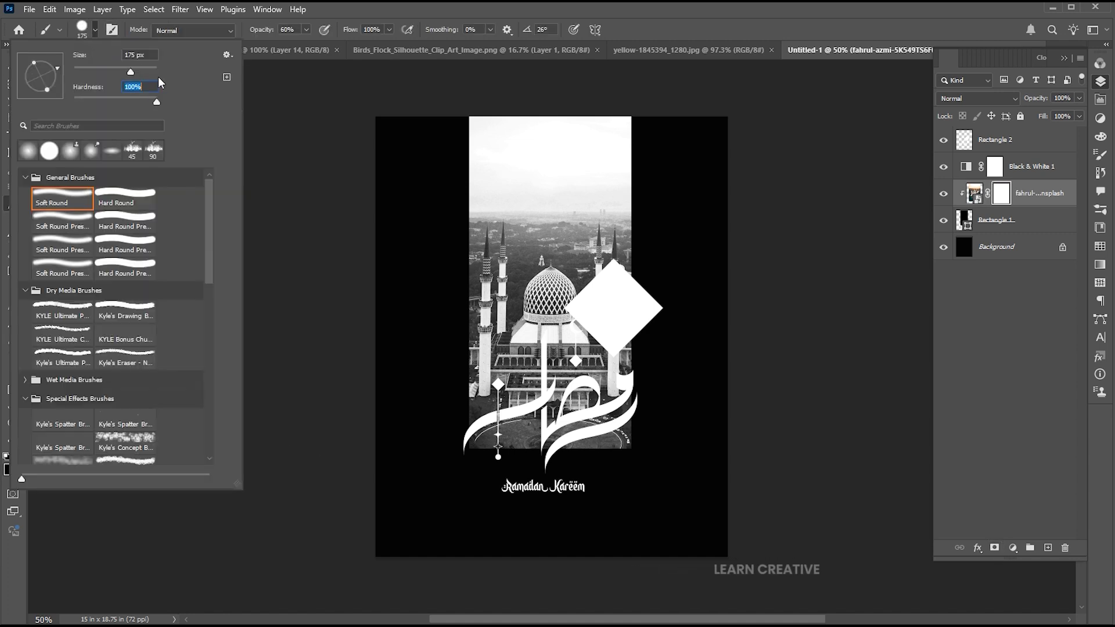
click(97, 32)
key(bracketleft)
key(bracketleft)
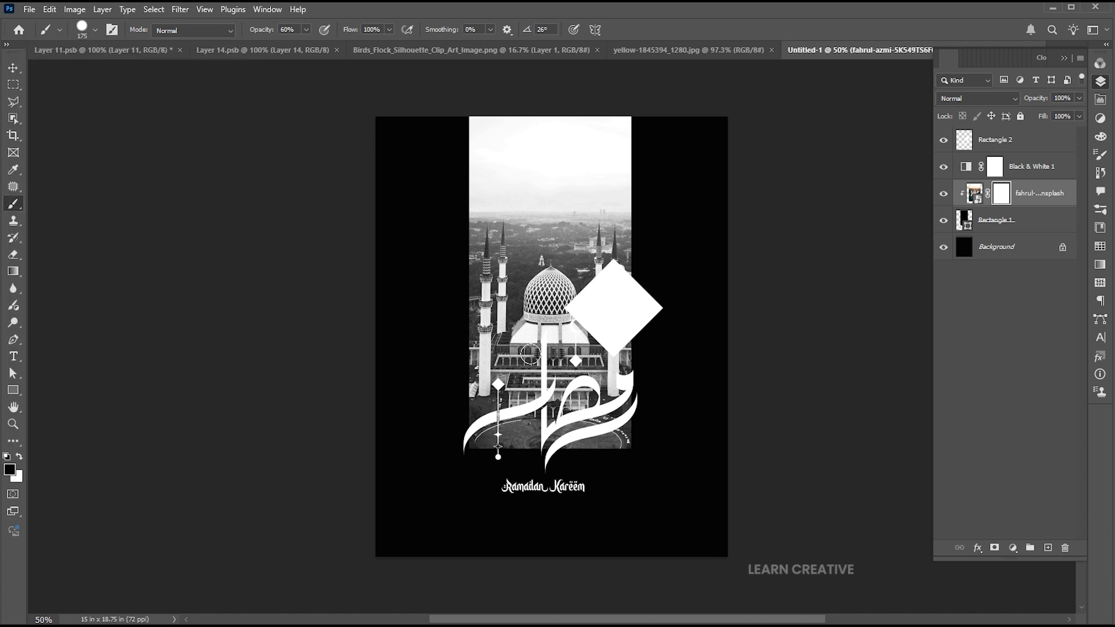
At 100% brush opacity, paint black on the mask to hide the photo below the calligraphy's lower strokes, undoing the semi-transparent stroke first
mouse_move(475, 444)
mouse_down()
mouse_move(518, 425)
mouse_move(477, 432)
mouse_move(504, 422)
mouse_move(577, 445)
mouse_move(638, 403)
mouse_move(585, 448)
mouse_move(616, 426)
mouse_up()
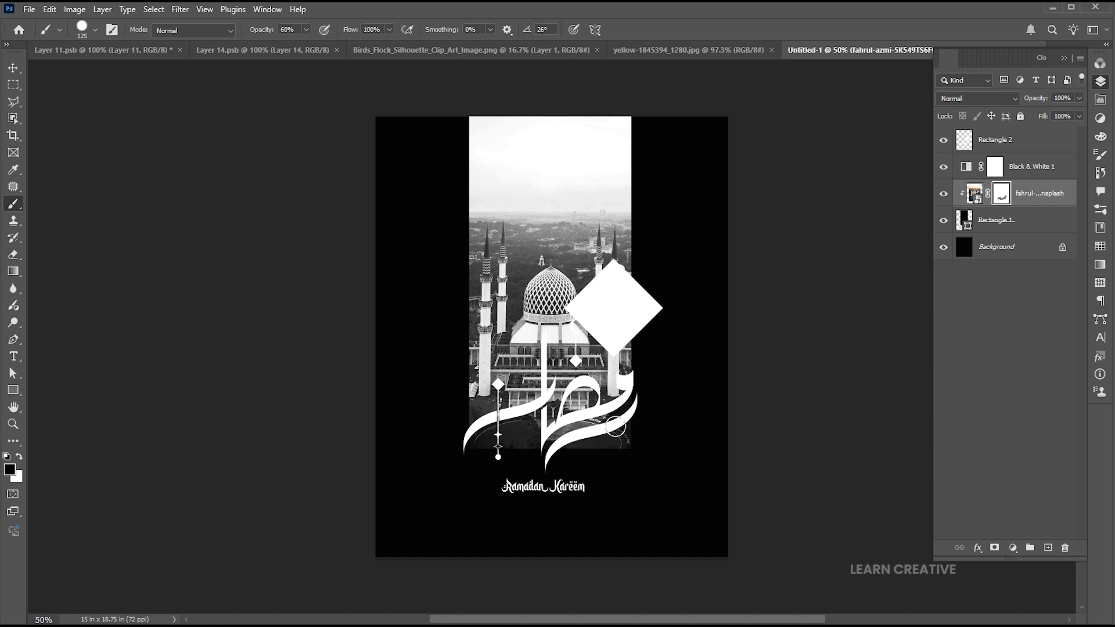
key(ctrl+z)
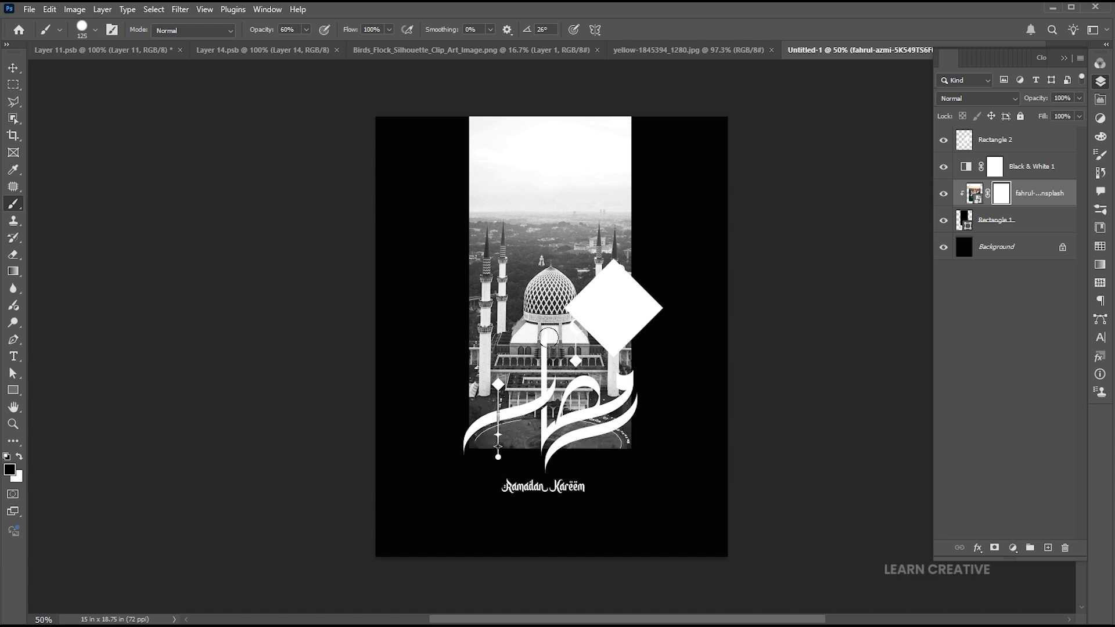
click(306, 30)
drag(306, 44, 331, 44)
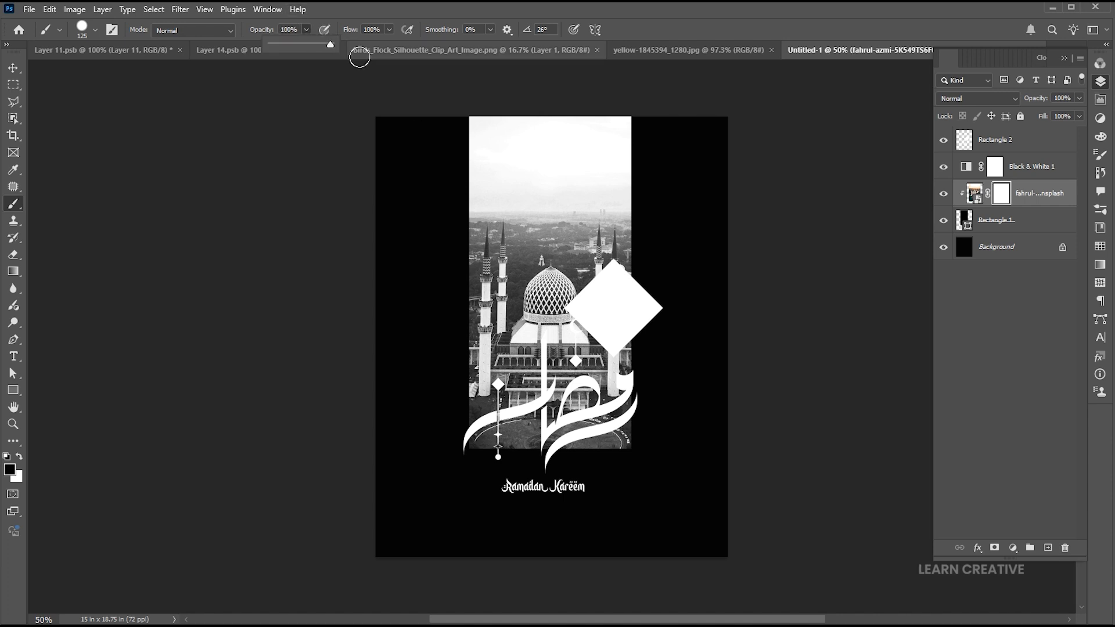
mouse_move(676, 422)
mouse_down()
mouse_move(604, 447)
mouse_move(468, 455)
mouse_move(487, 443)
mouse_move(477, 439)
mouse_move(508, 432)
mouse_move(531, 443)
mouse_up()
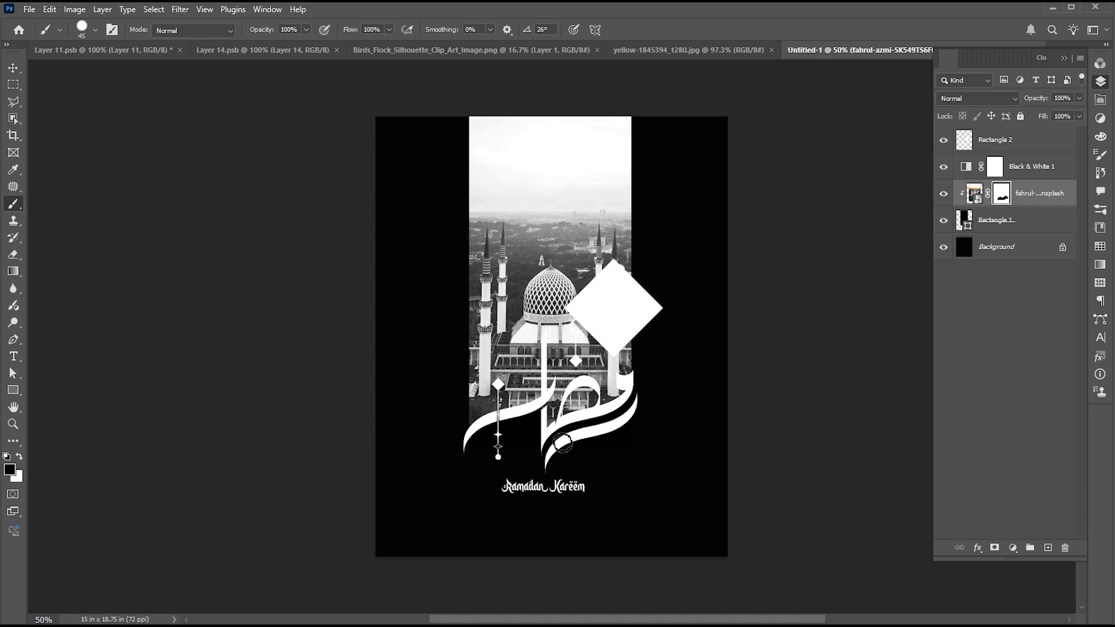
key(v)
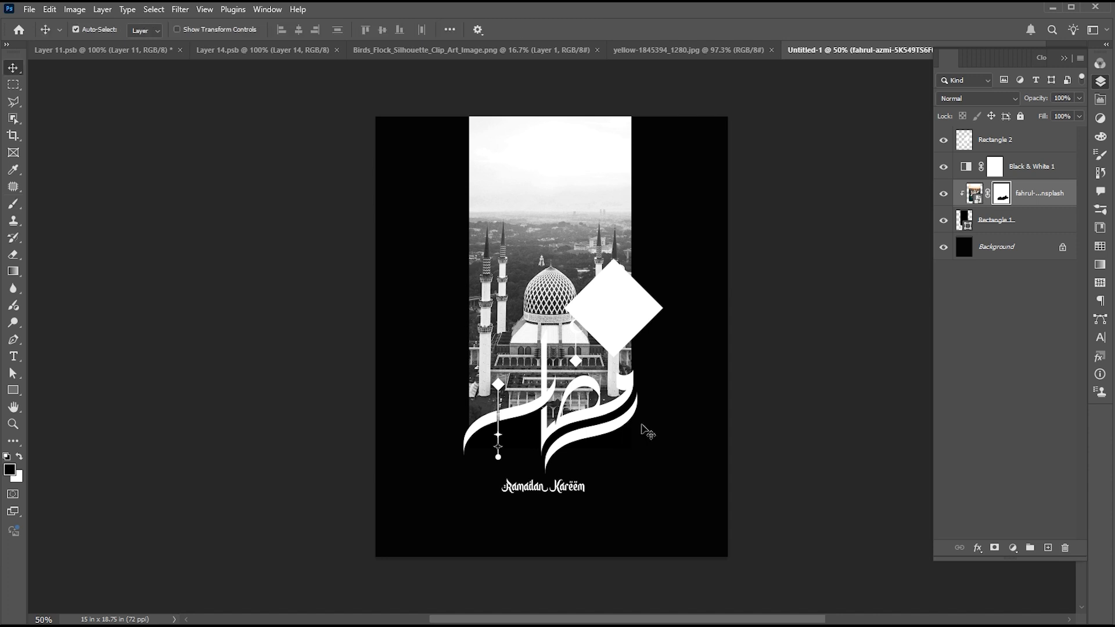
Copy the gold texture from yellow-1845394_1280.jpg above the Rectangle 2 layer and clip it to the calligraphy and diamond
click(1033, 144)
click(688, 50)
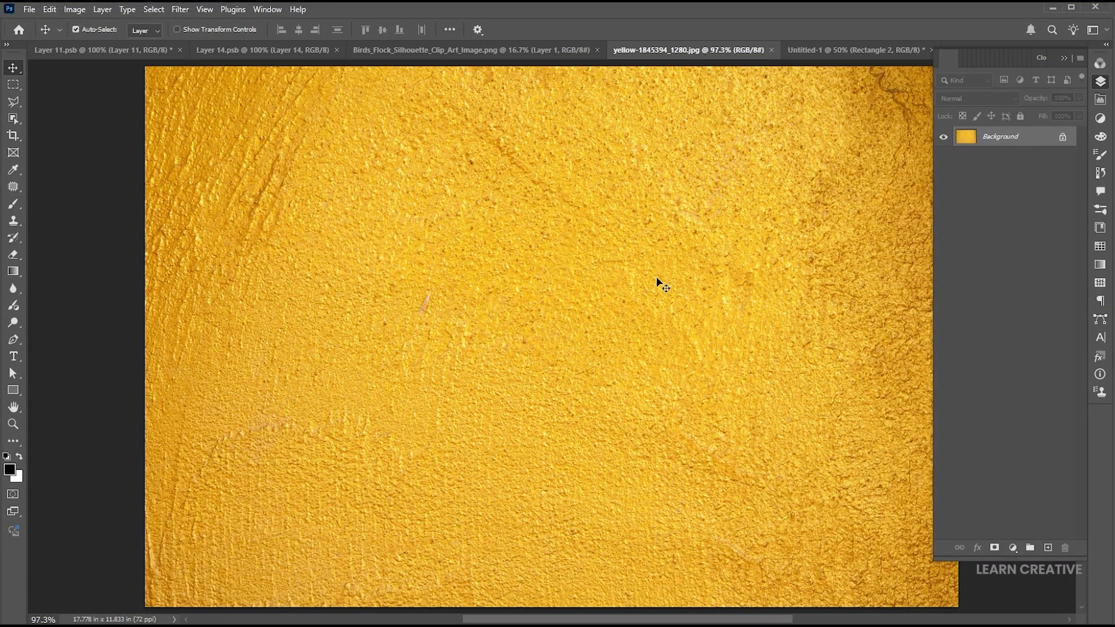
drag(658, 278, 585, 343)
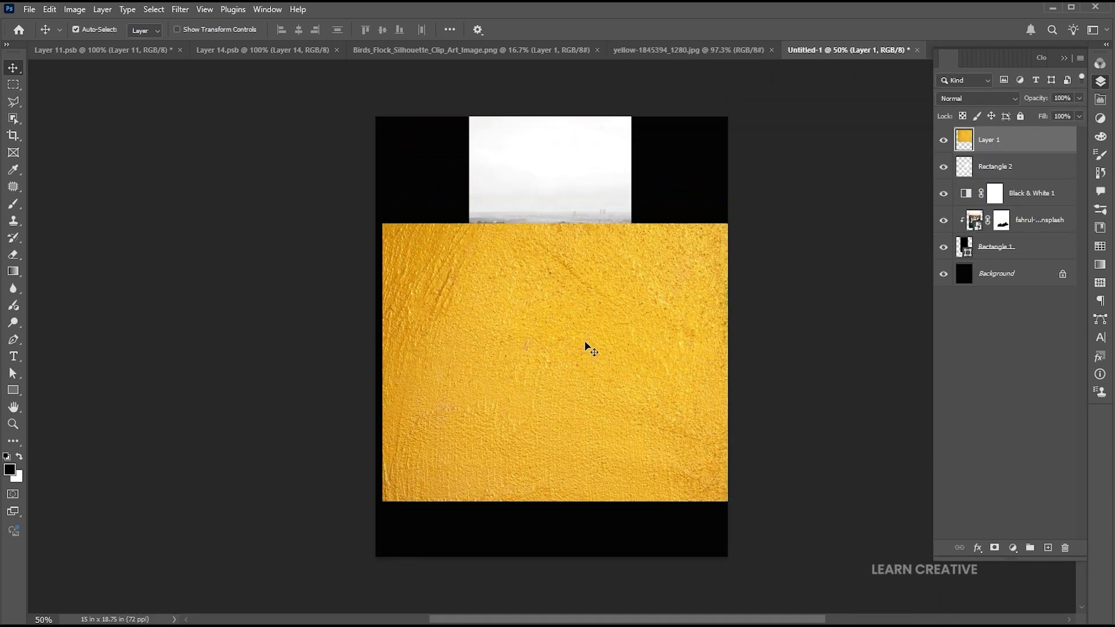
right_click(983, 134)
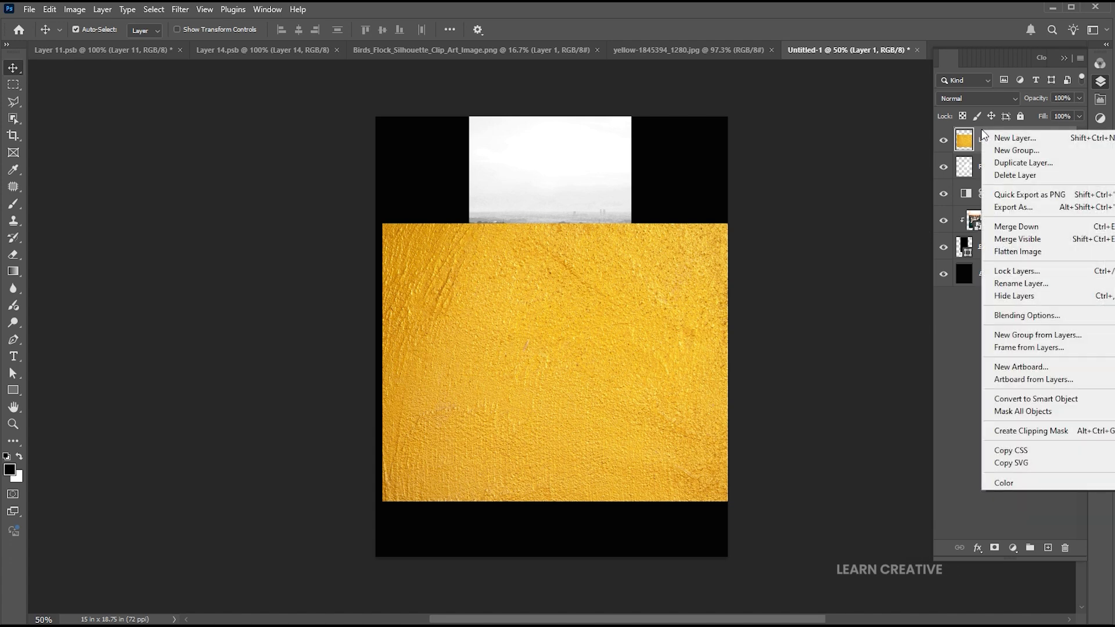
click(1001, 431)
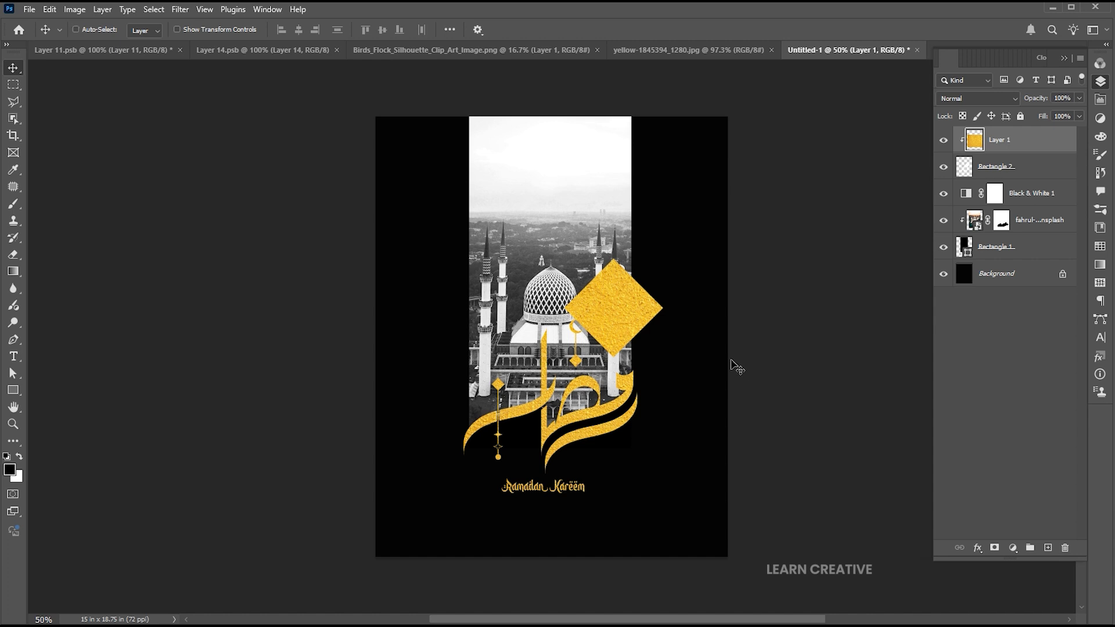
Scale the gold texture to 78.75% width and 86.50% height, positioned to cover the diamond, calligraphy and Ramadan Kareem text
key(ctrl+t)
drag(801, 221, 749, 240)
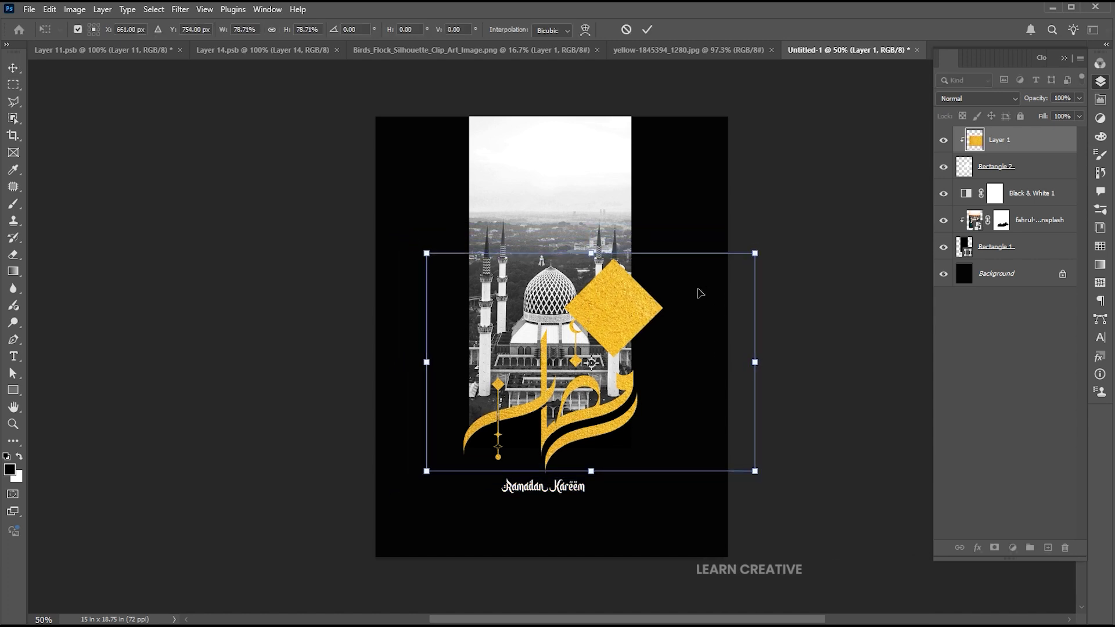
drag(702, 291, 689, 297)
drag(578, 478, 578, 500)
drag(668, 414, 668, 411)
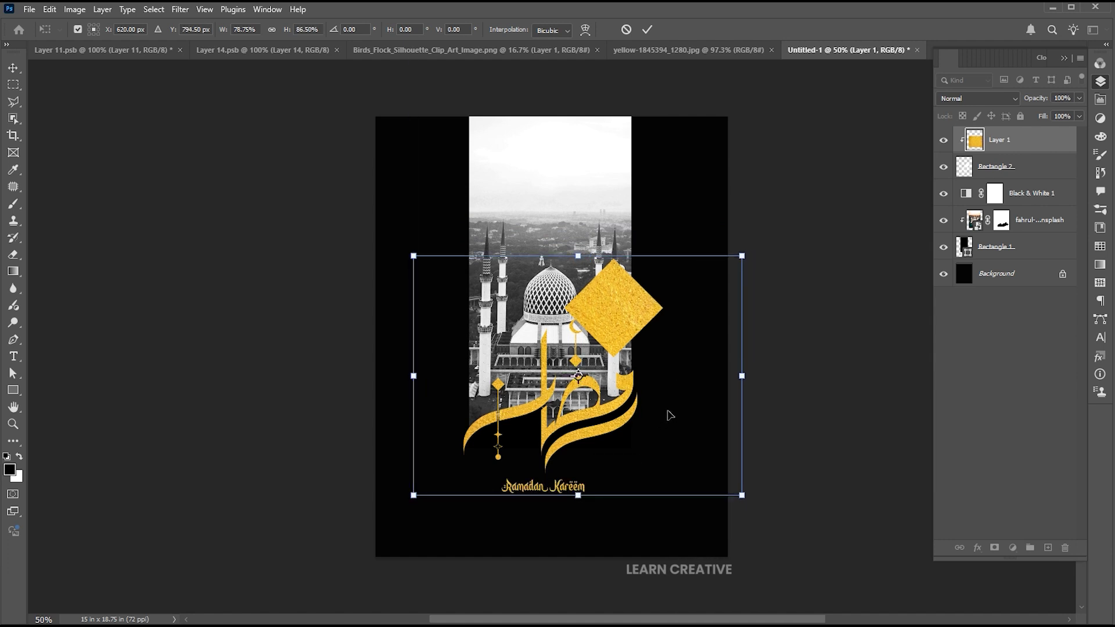
key(Return)
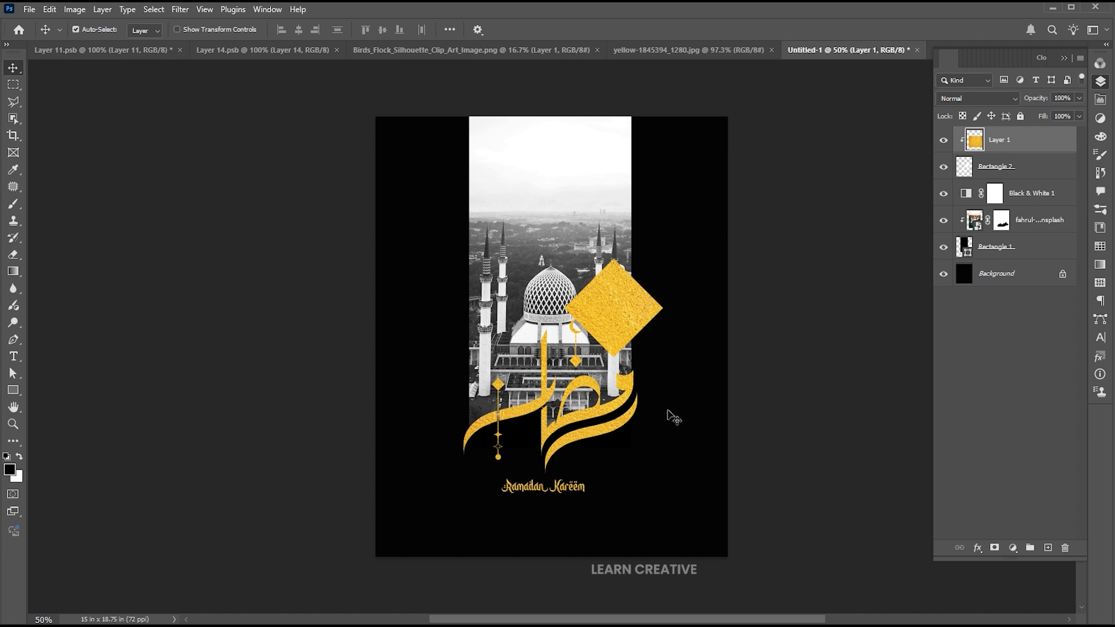
Convert the Rectangle 1, mosque photo and Black & White 1 layers into a single smart object
key(ctrl+0)
click(1016, 247)
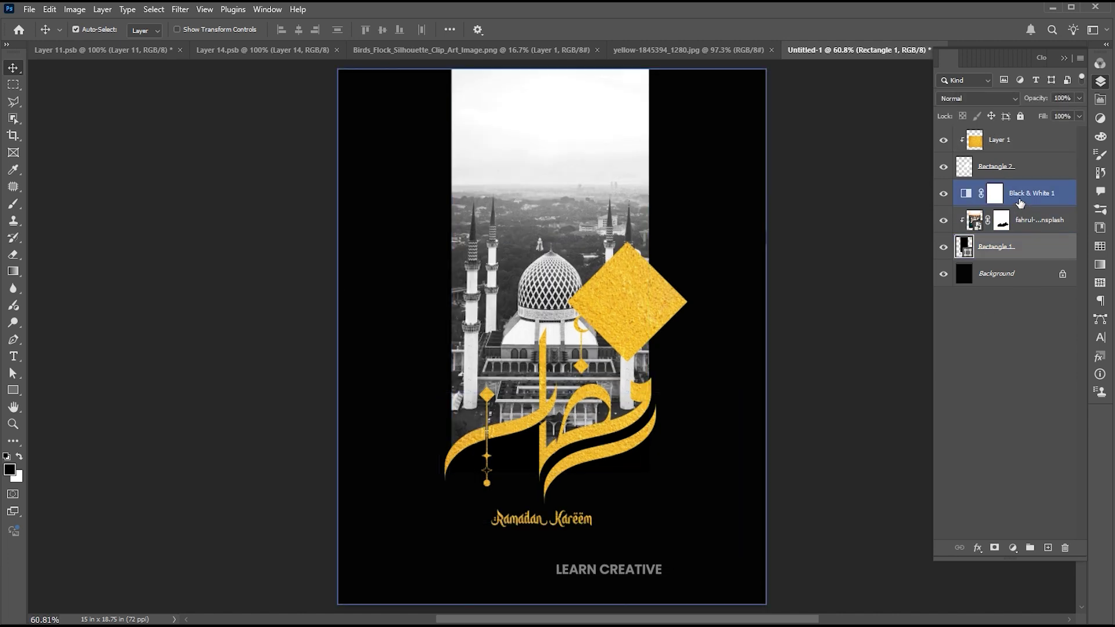
shift+click(1020, 202)
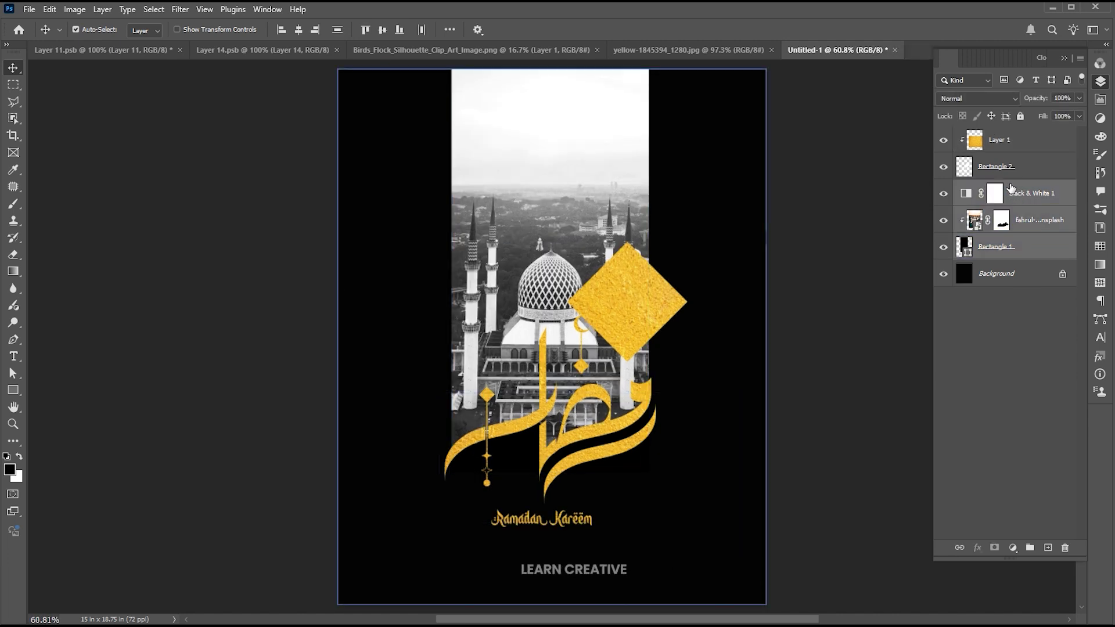
right_click(1011, 188)
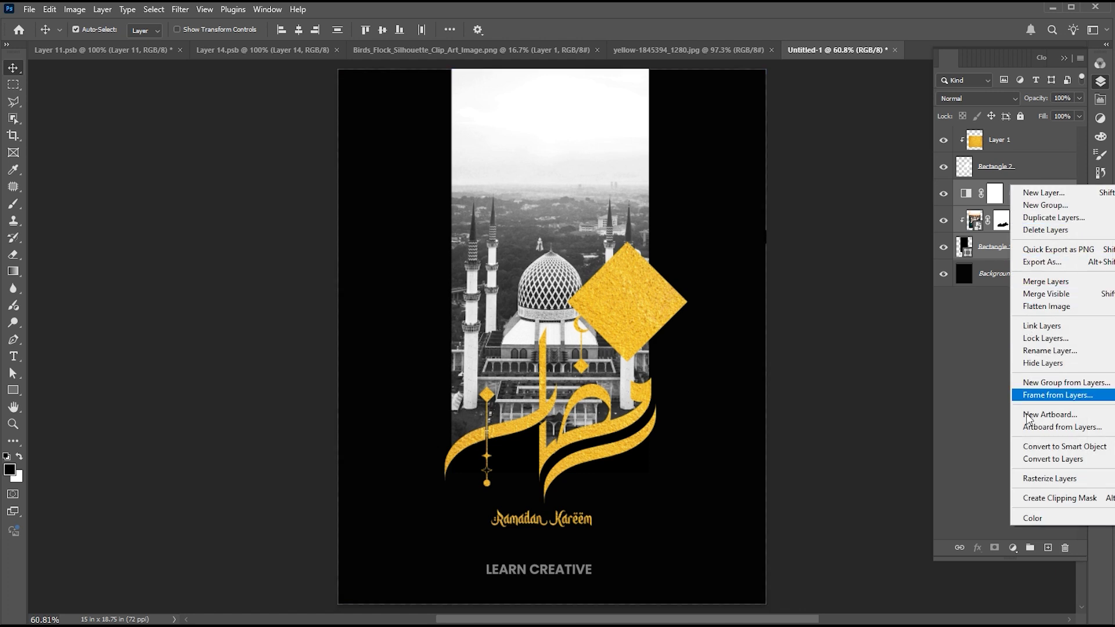
click(1035, 446)
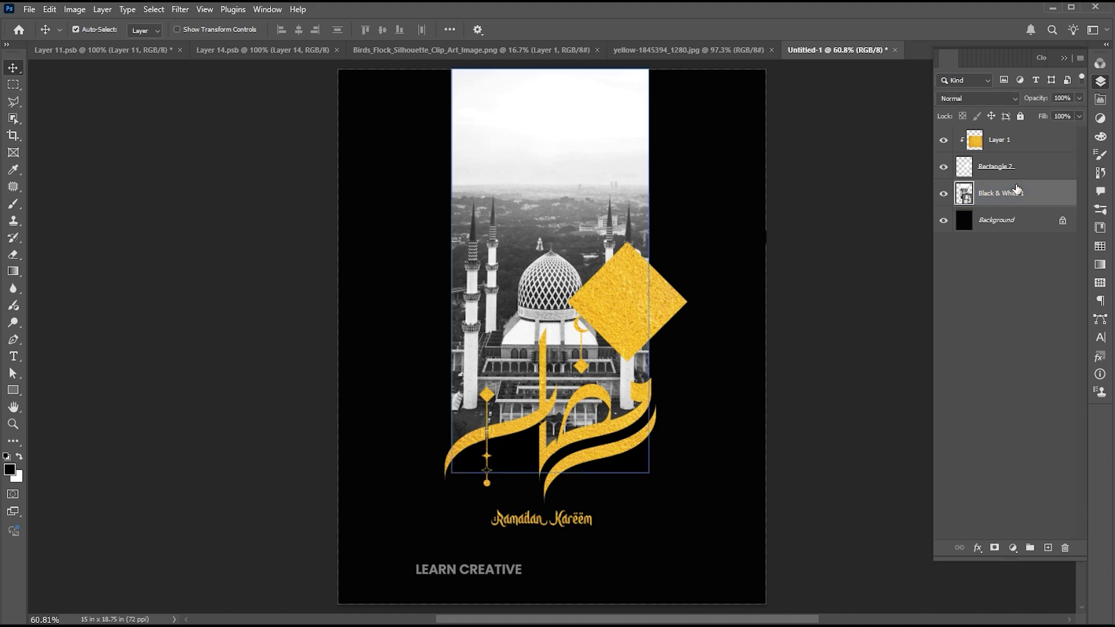
Hide the Rectangle 2 layer and trace a Pen path up the front right minaret's left edge, around its lowest balcony
click(993, 168)
click(943, 167)
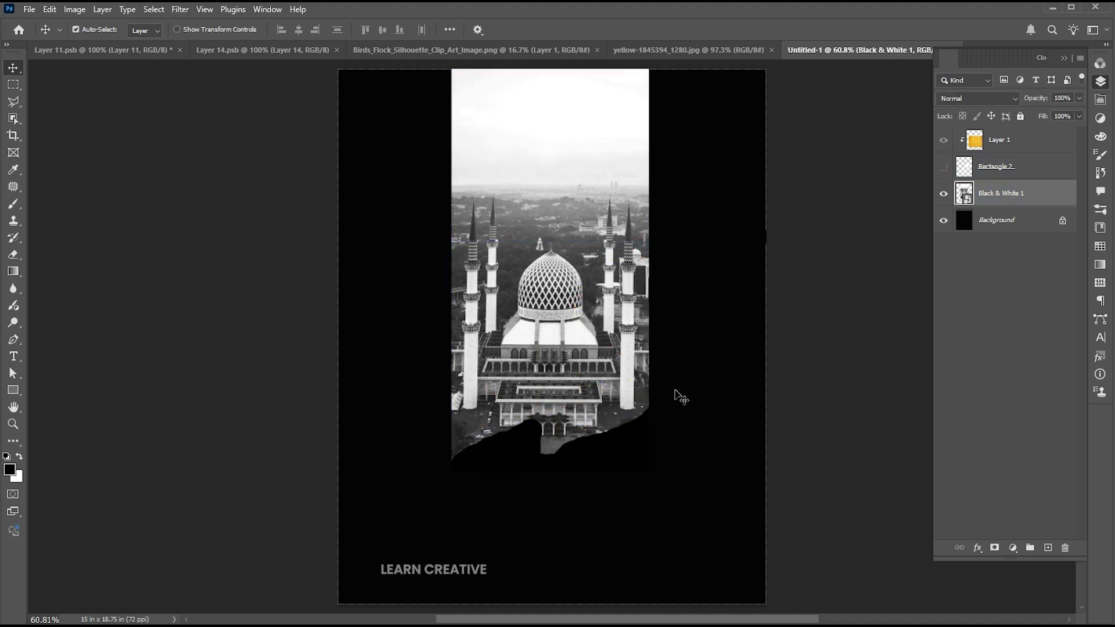
key(z)
drag(672, 393, 700, 380)
drag(677, 332, 696, 343)
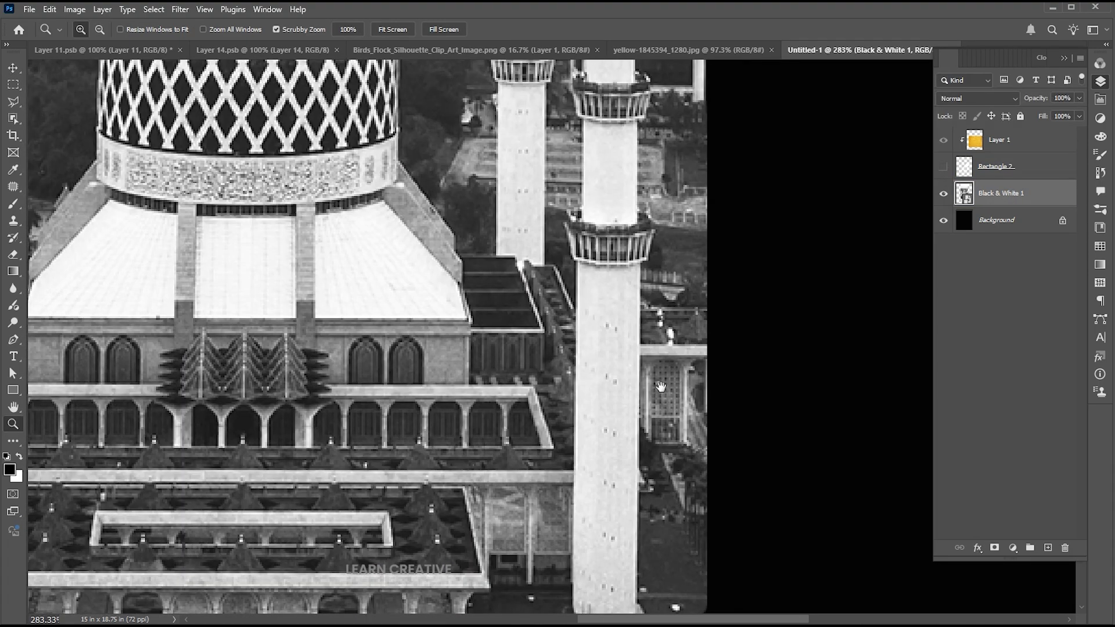
key(p)
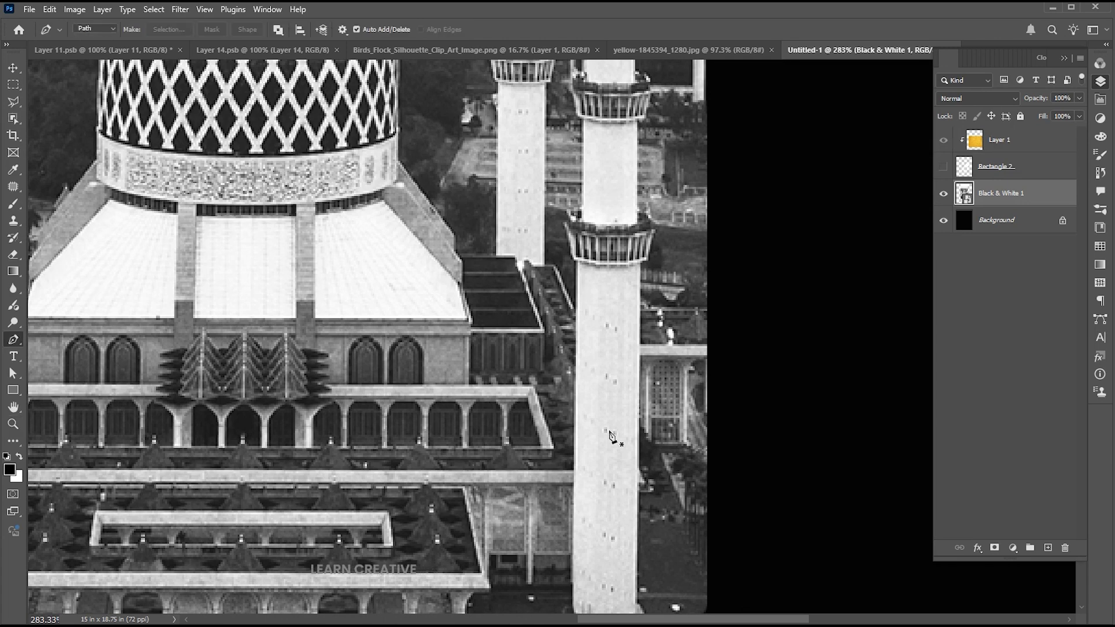
click(573, 492)
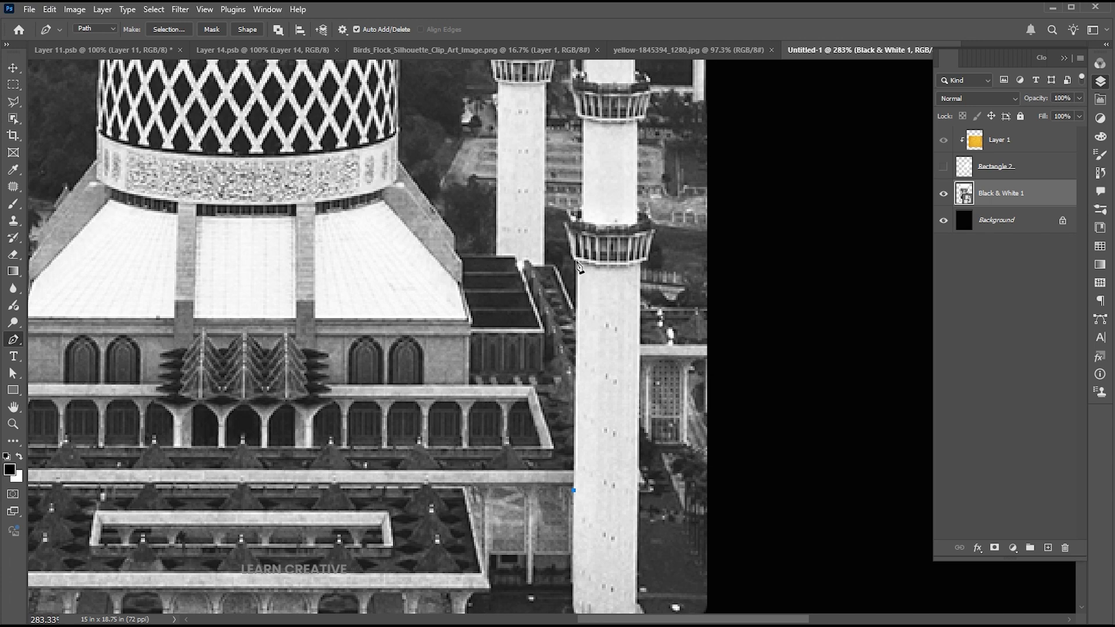
key(z)
drag(575, 244, 638, 258)
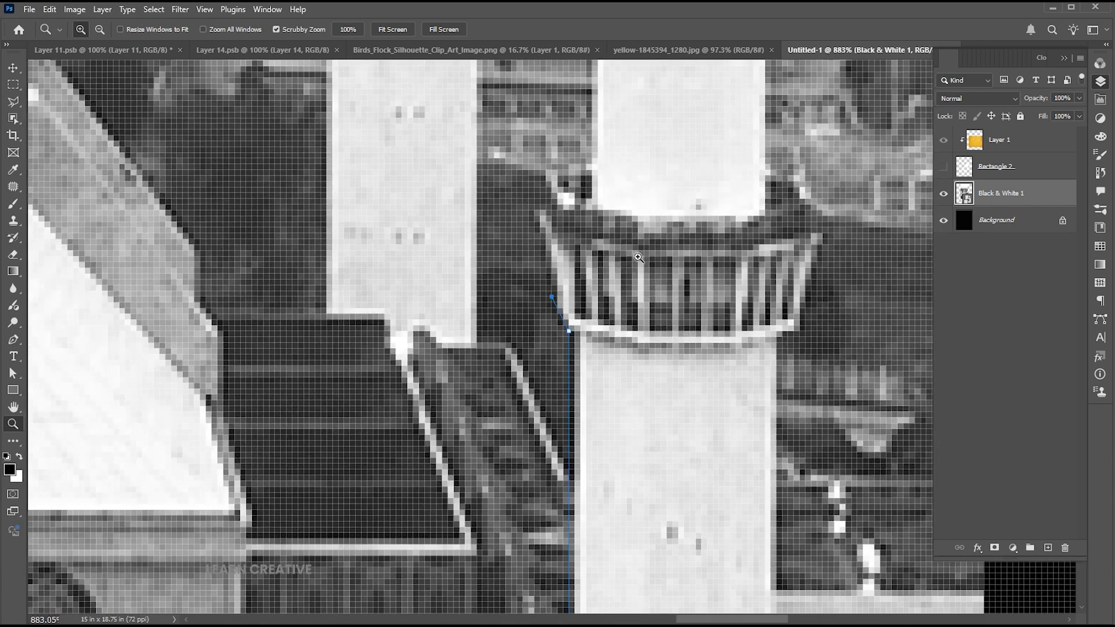
key(p)
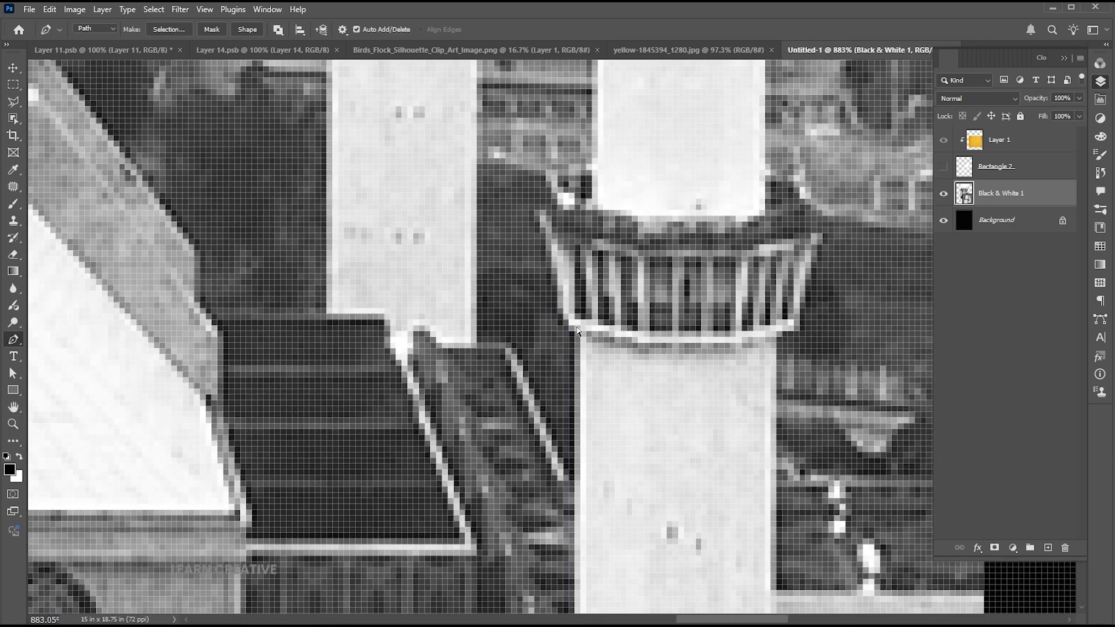
click(592, 186)
drag(594, 186, 604, 524)
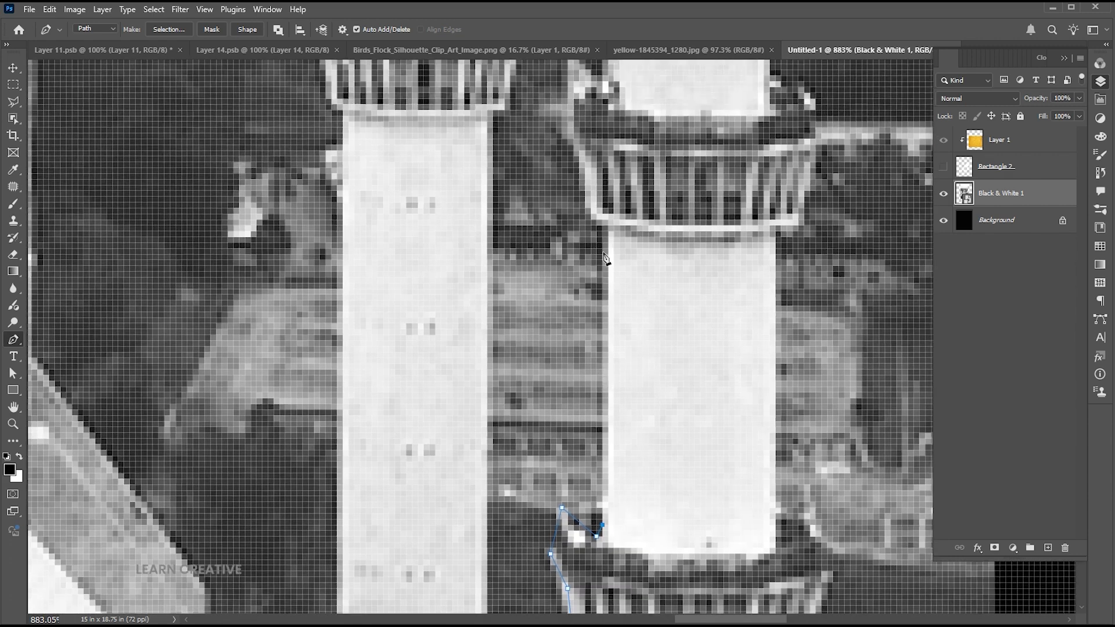
Continue the path up the minaret's left edge and around the left side of its middle balcony
click(603, 226)
click(592, 202)
click(580, 156)
drag(580, 156, 581, 314)
click(569, 273)
click(569, 250)
click(616, 244)
drag(616, 244, 615, 578)
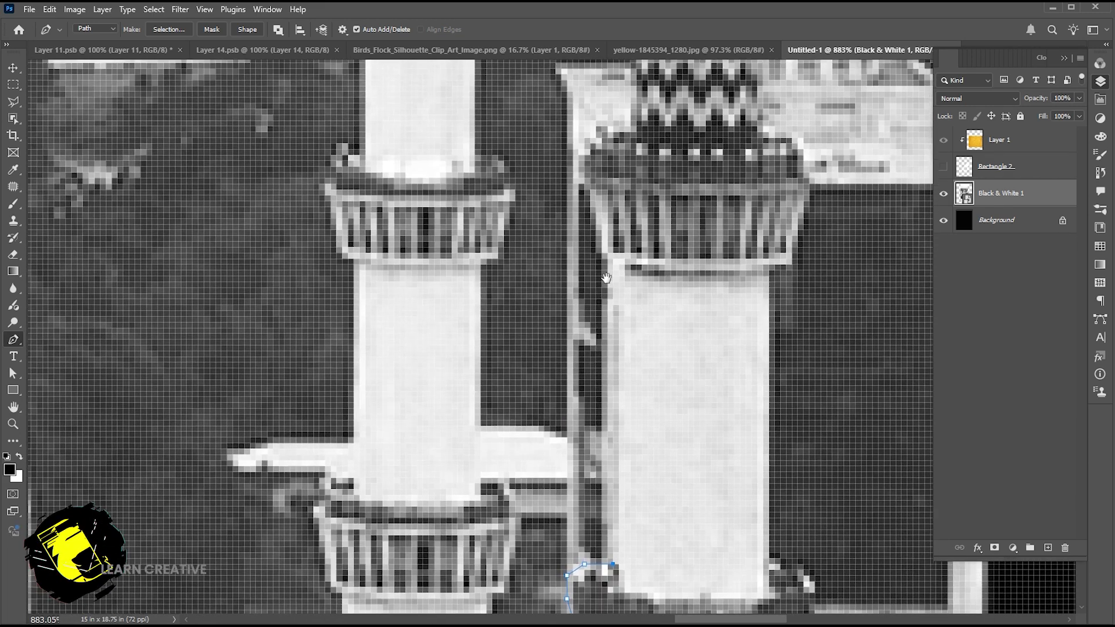
Extend the path up the next shaft section and around the left side of the minaret's top balcony
click(615, 274)
click(614, 257)
drag(615, 258, 615, 469)
click(603, 434)
click(602, 411)
click(591, 395)
click(591, 372)
click(614, 357)
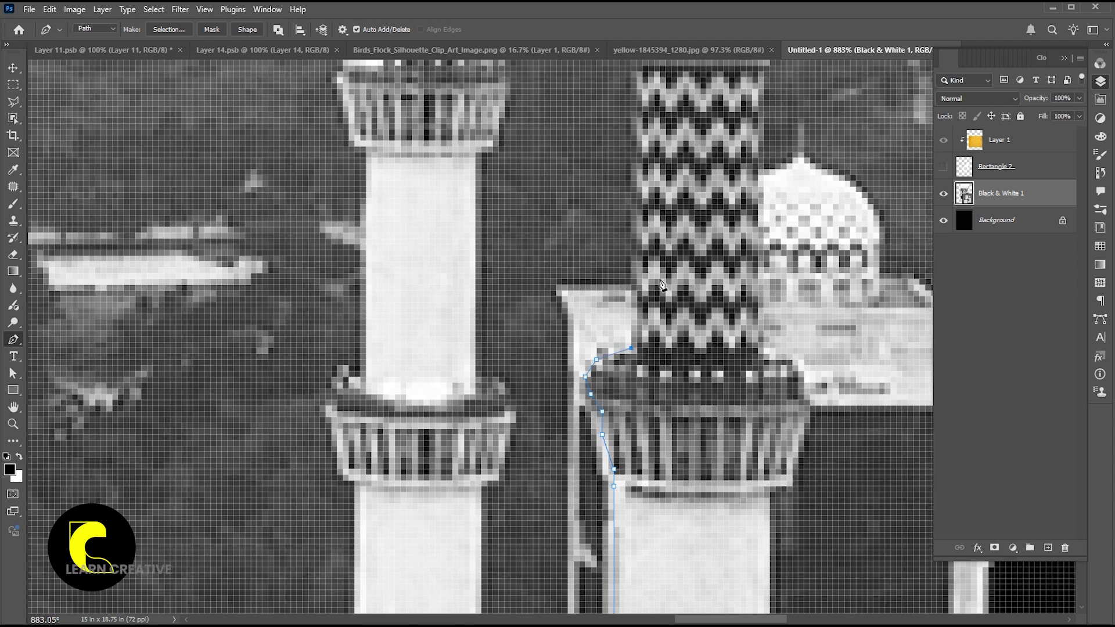
Trace the path along the zigzag-patterned section, over the spire's tip and down the right side to the top balcony
click(636, 354)
drag(637, 352, 535, 569)
click(535, 281)
drag(535, 281, 538, 503)
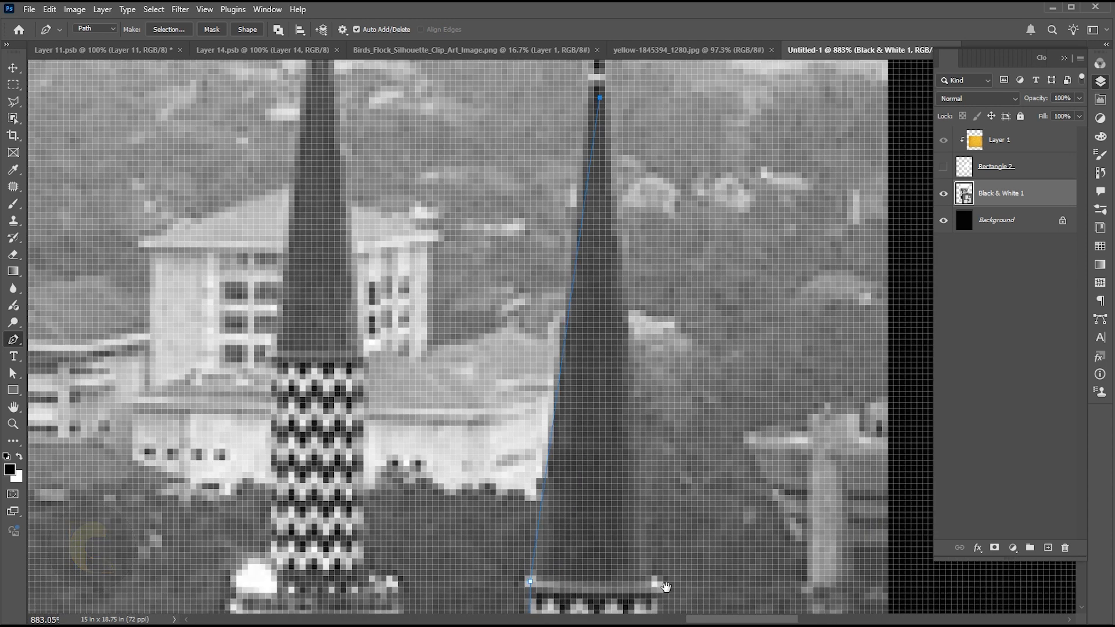
scroll(637, 378, down, 5)
drag(651, 491, 597, 315)
click(584, 490)
drag(591, 522, 571, 346)
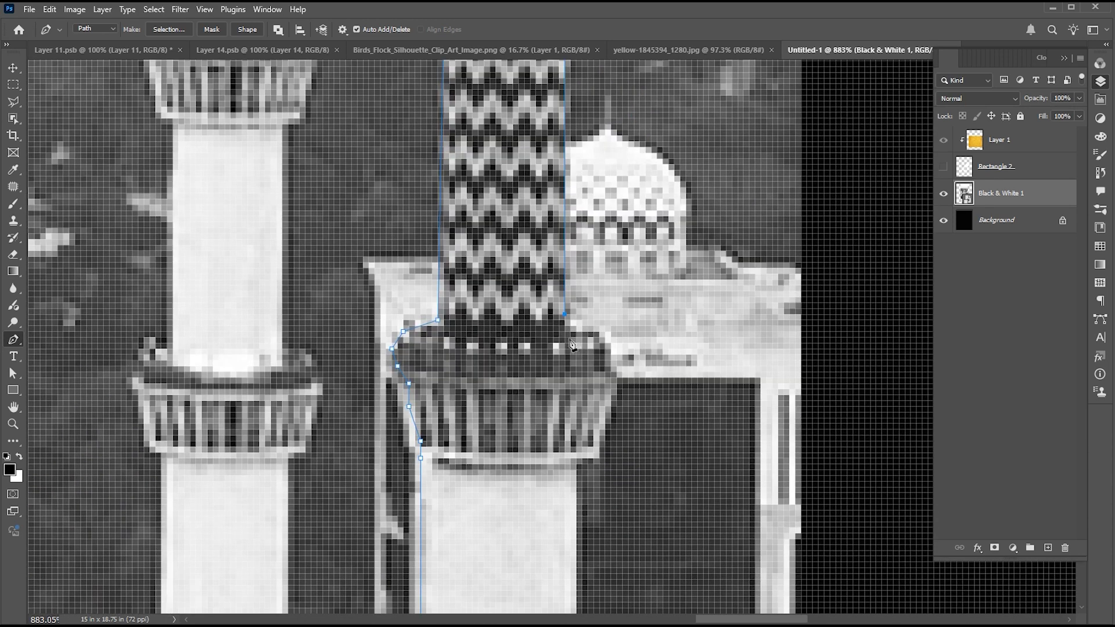
Trace the path down the minaret's right edge around the balconies and close it across the lower shaft
scroll(578, 463, down, 8)
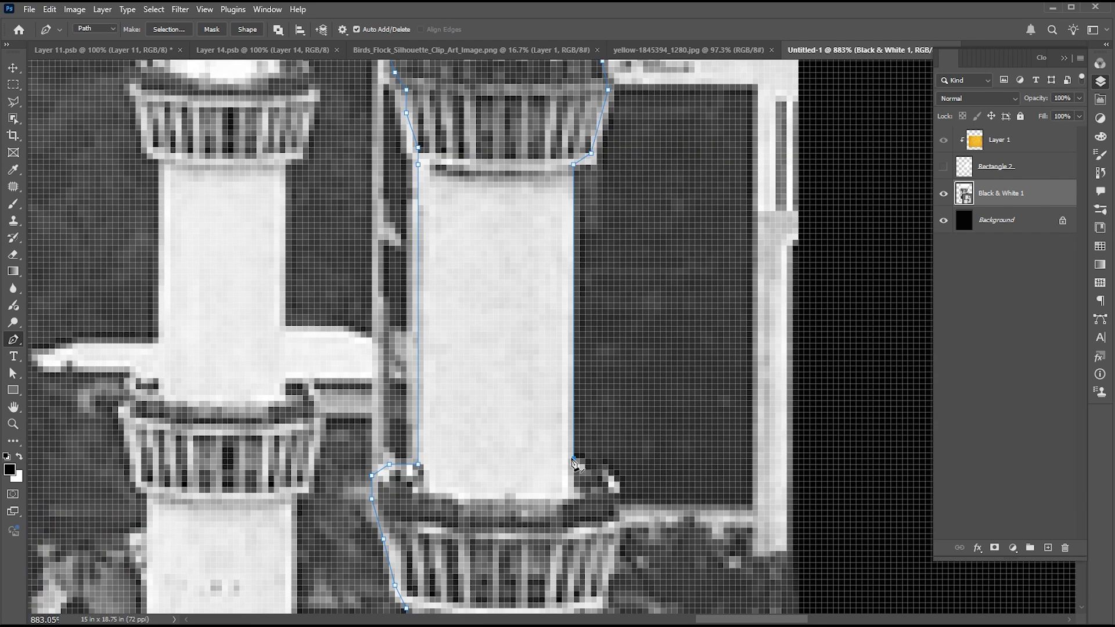
click(603, 476)
click(620, 493)
drag(617, 455, 618, 274)
click(610, 386)
click(604, 427)
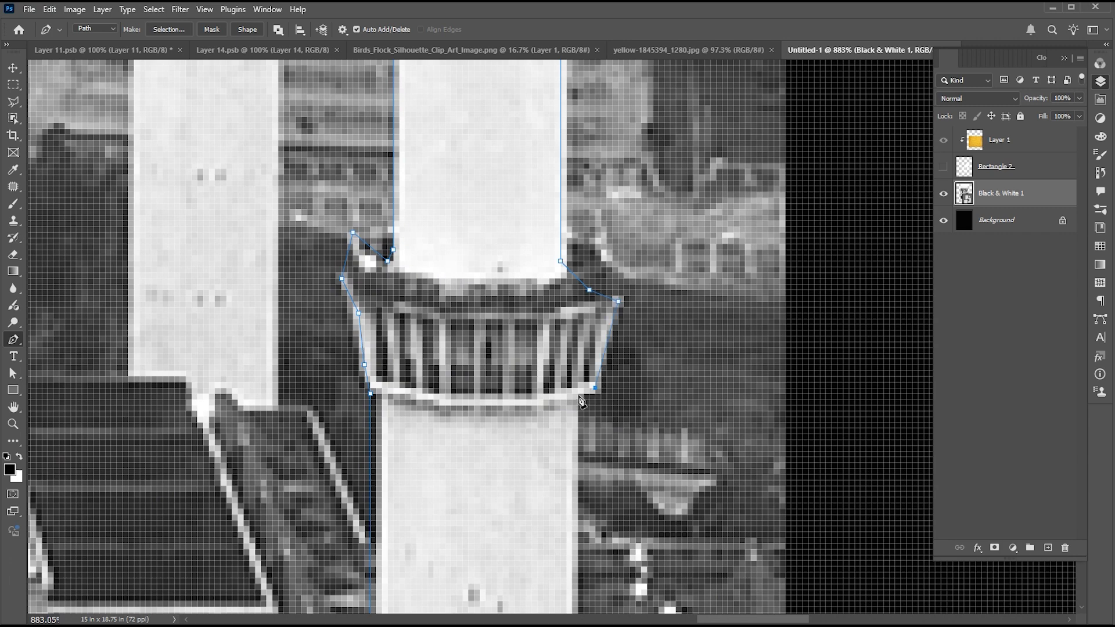
drag(583, 581, 589, 150)
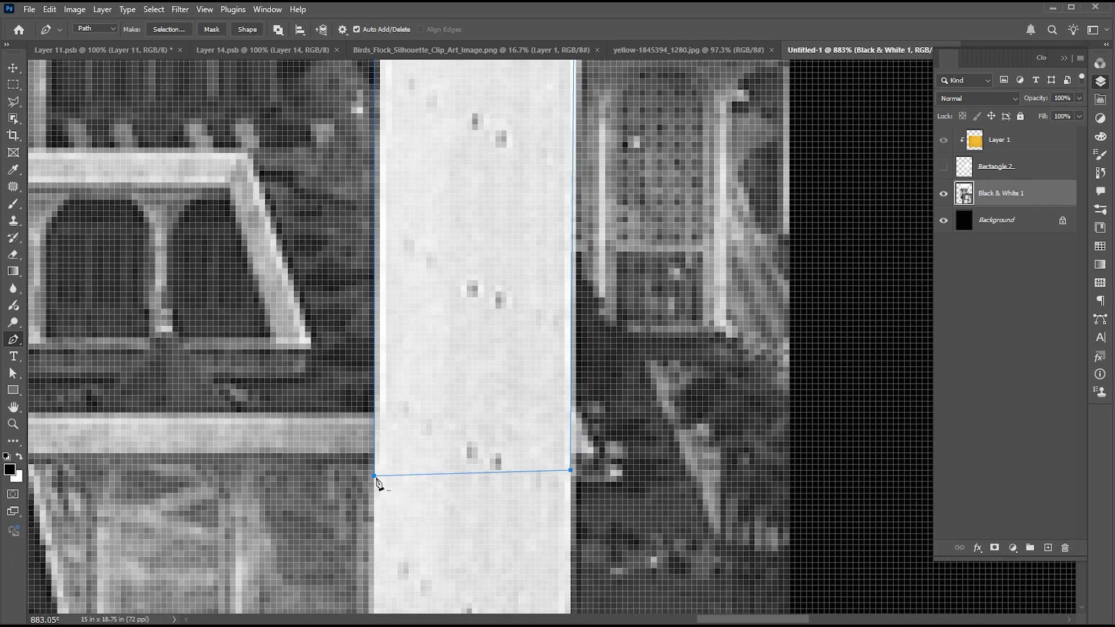
Turn the closed minaret path into a selection with 0 px feather and copy the minaret to a new layer
right_click(466, 176)
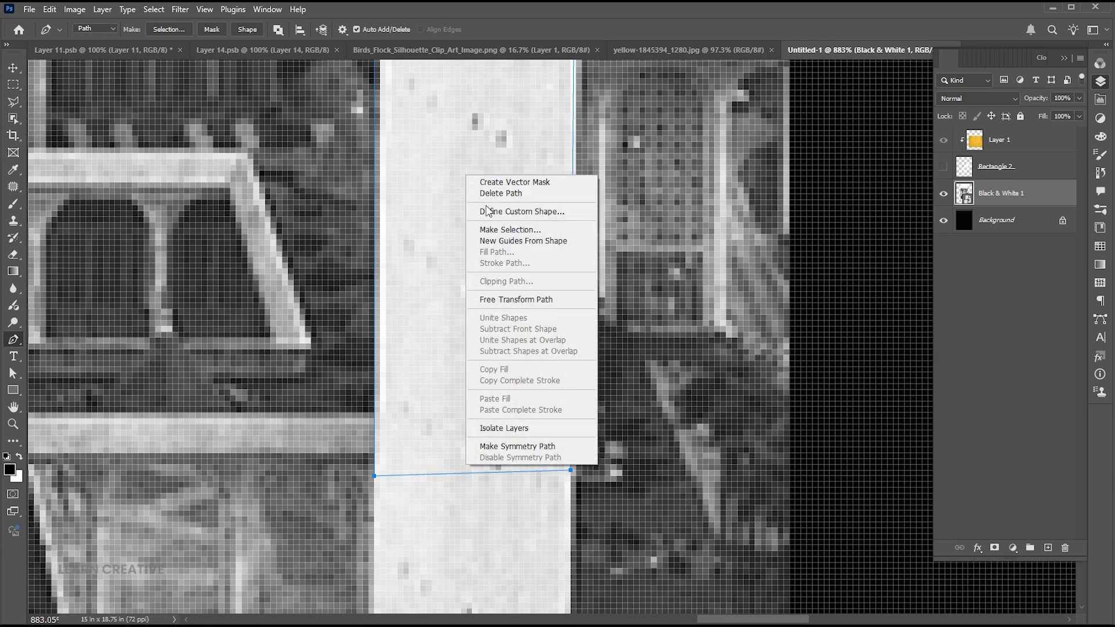
click(489, 230)
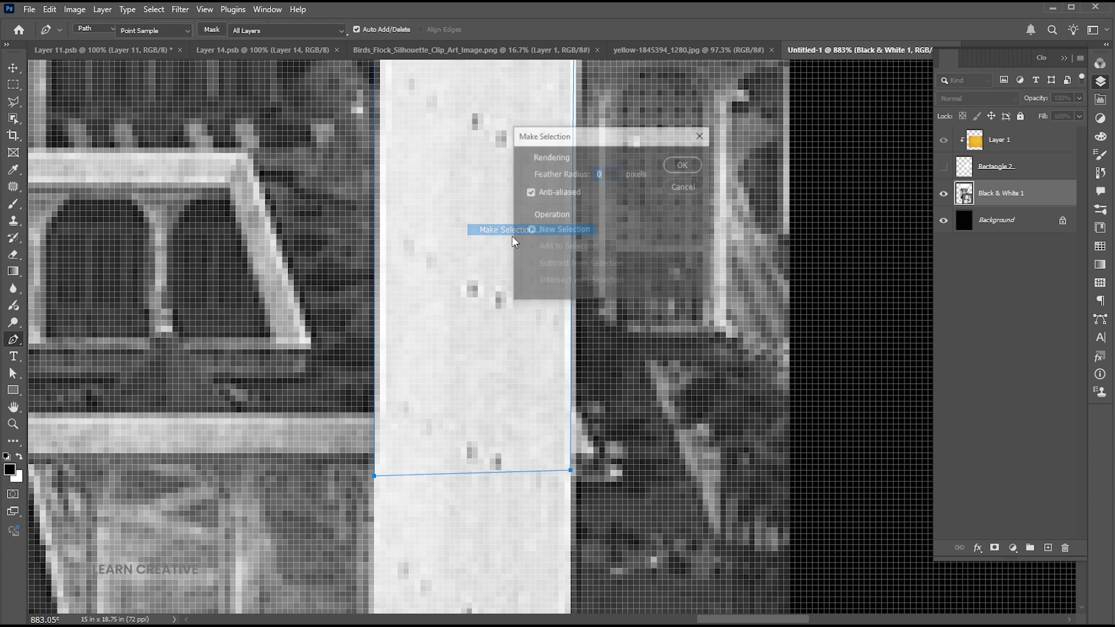
key(Return)
key(ctrl+0)
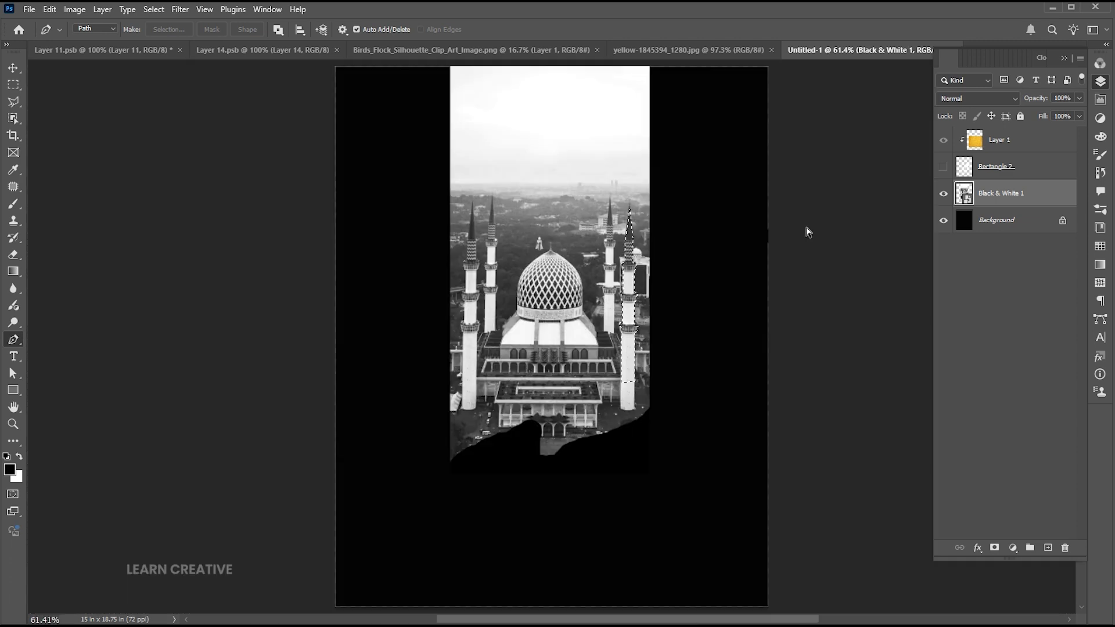
key(ctrl+j)
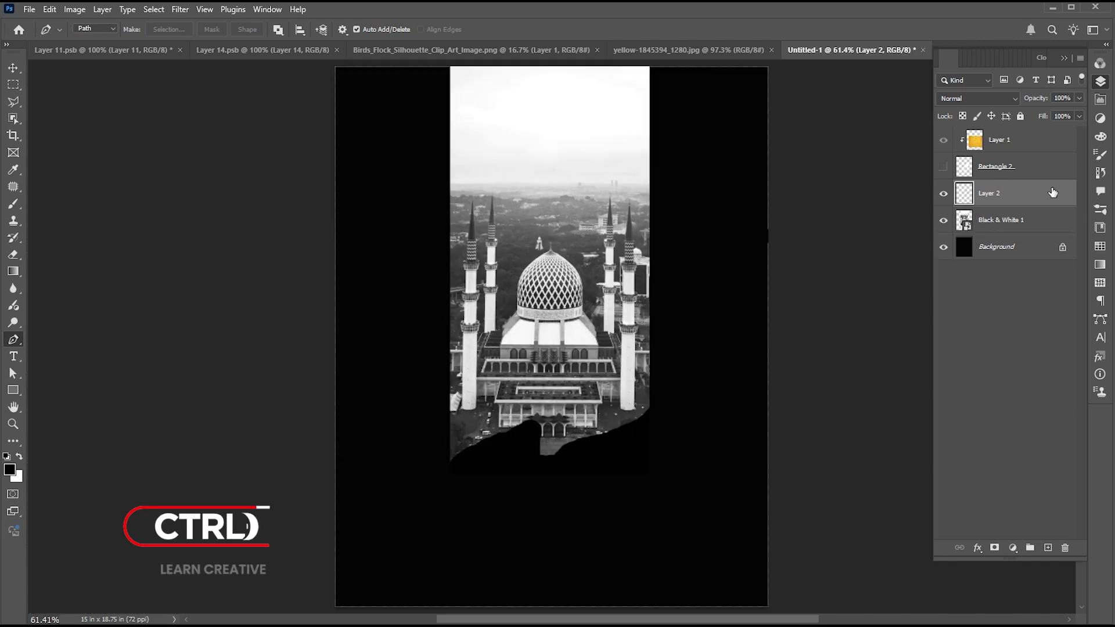
Move the minaret layer to the top of the layer stack and show the gold calligraphy and diamond again
drag(1020, 202, 1014, 142)
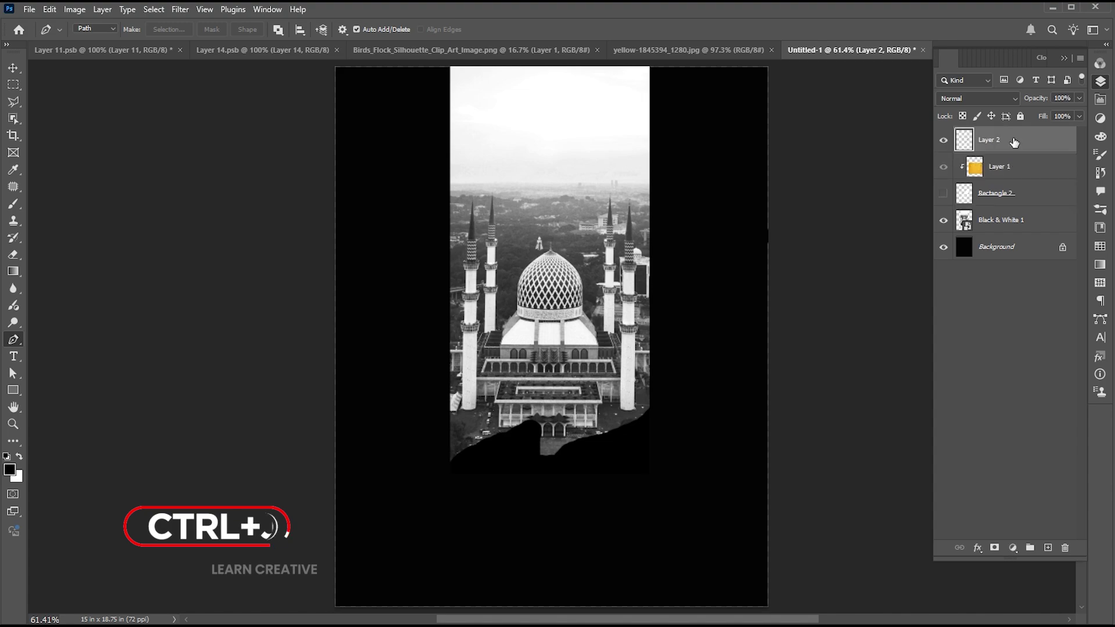
click(943, 194)
Select the dark fringe along the left edge of the minaret's shaft below the lower visible balcony with the Polygonal Lasso
key(z)
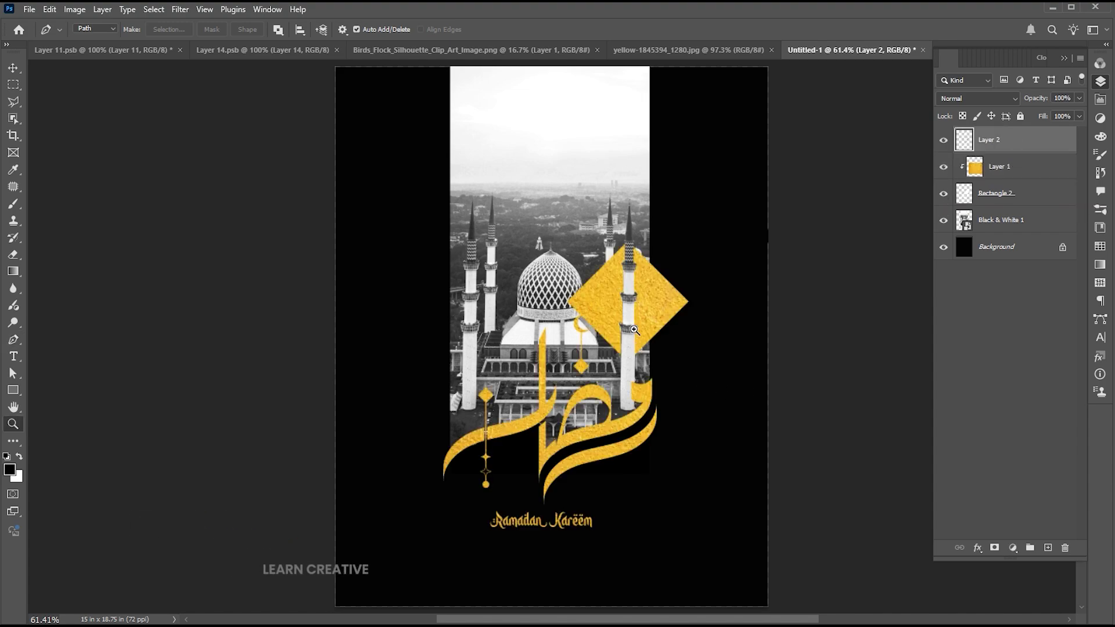
drag(639, 325, 726, 361)
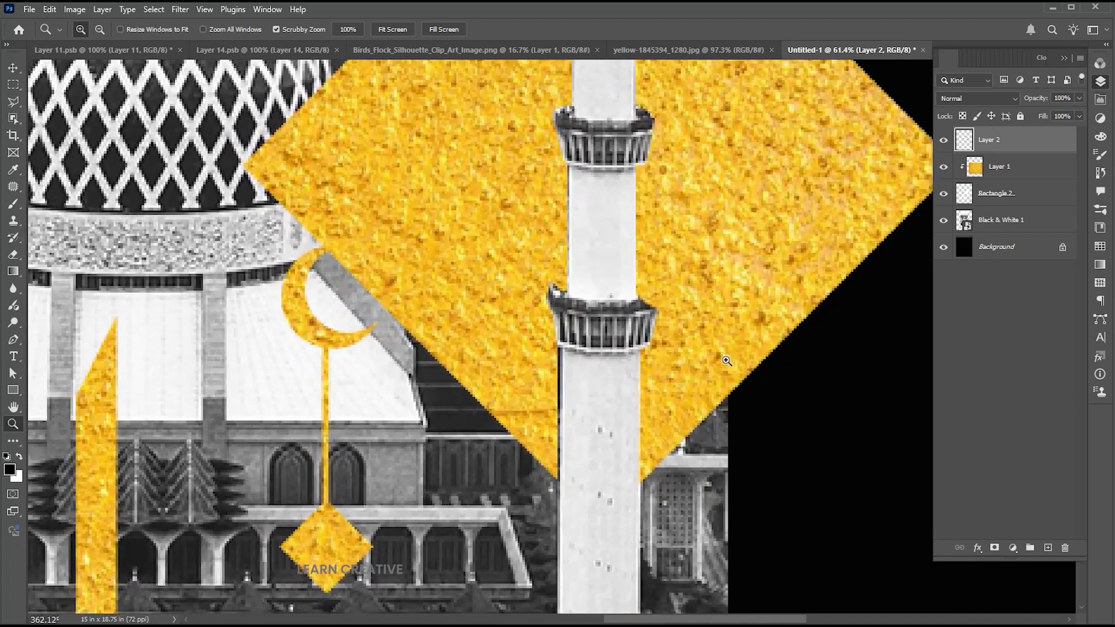
key(l)
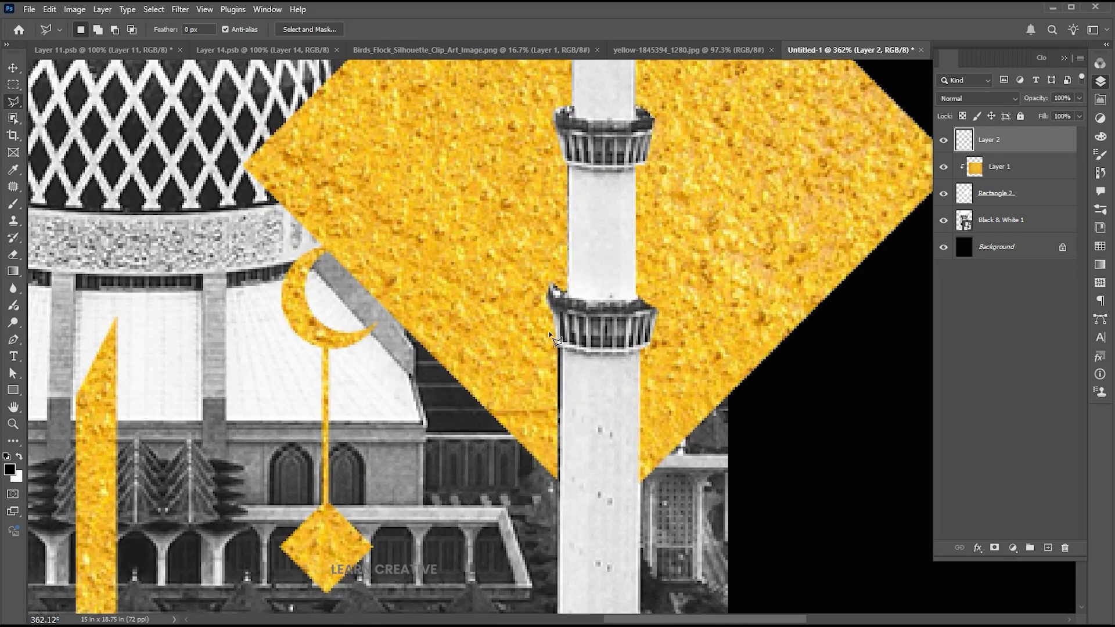
click(561, 348)
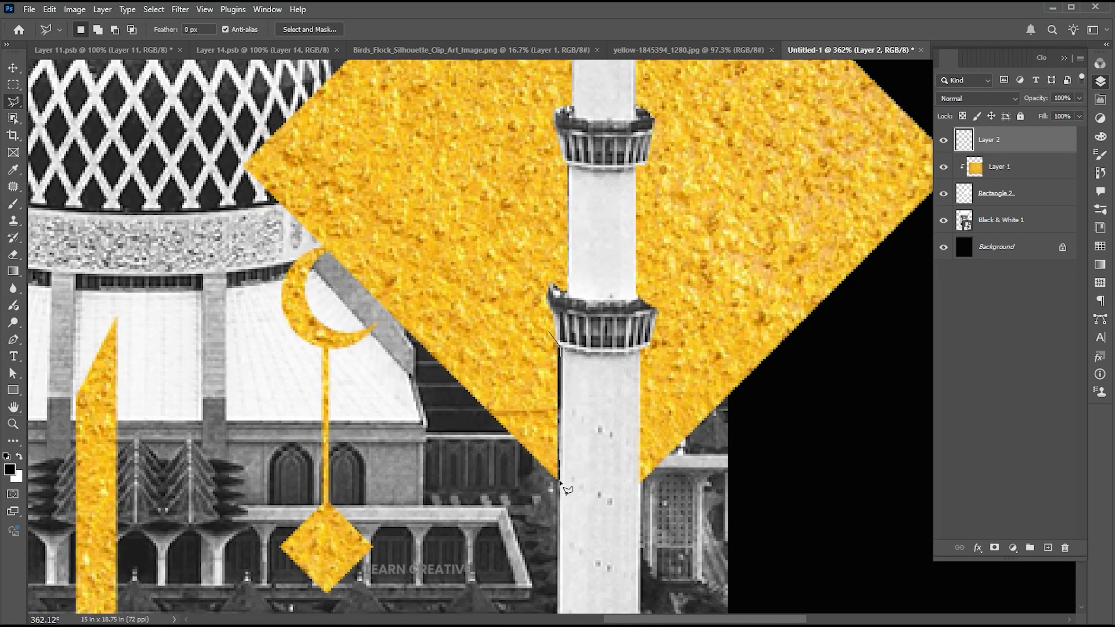
click(559, 518)
click(541, 518)
click(503, 432)
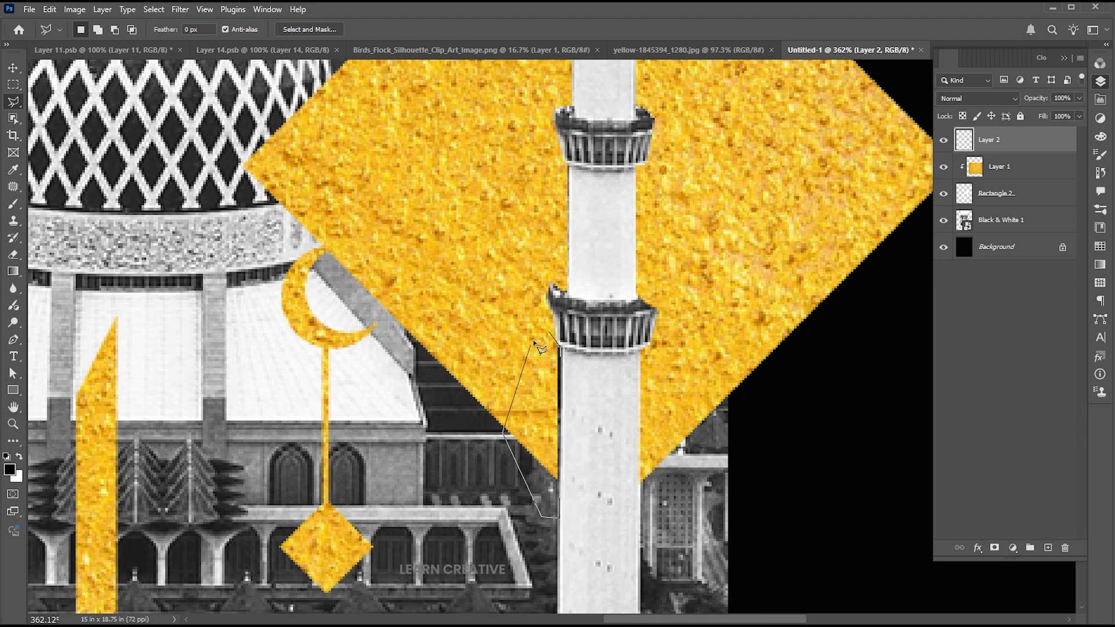
click(551, 335)
click(561, 348)
Add the fringe left of the shaft between the two balconies to the selection, and delete the selected fringe from the minaret layer
shift+click(551, 148)
click(569, 164)
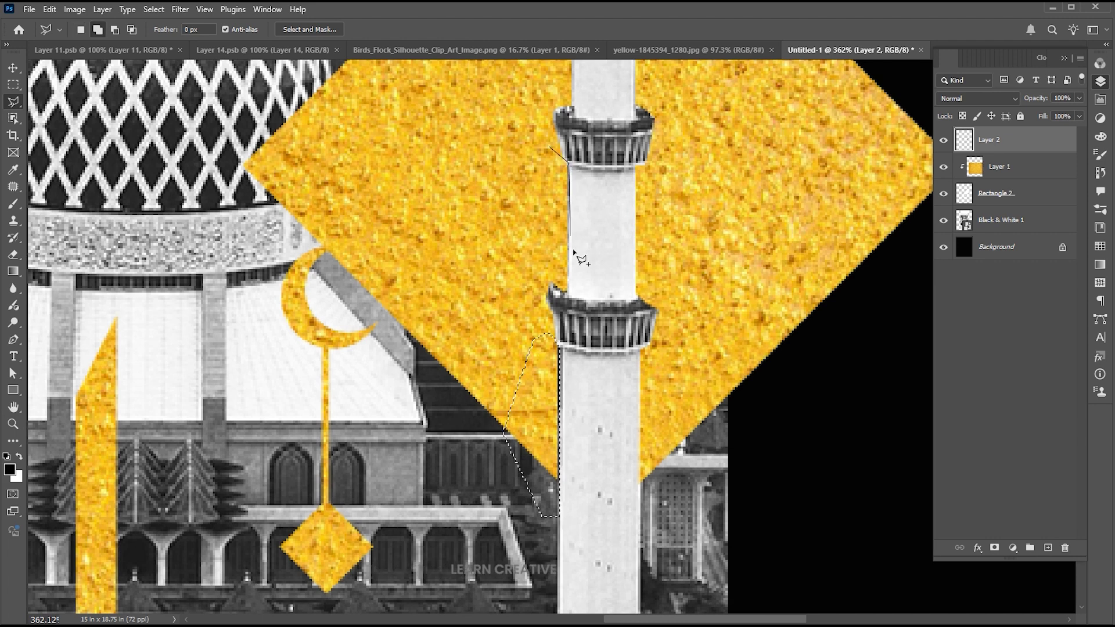
click(568, 292)
double_click(520, 152)
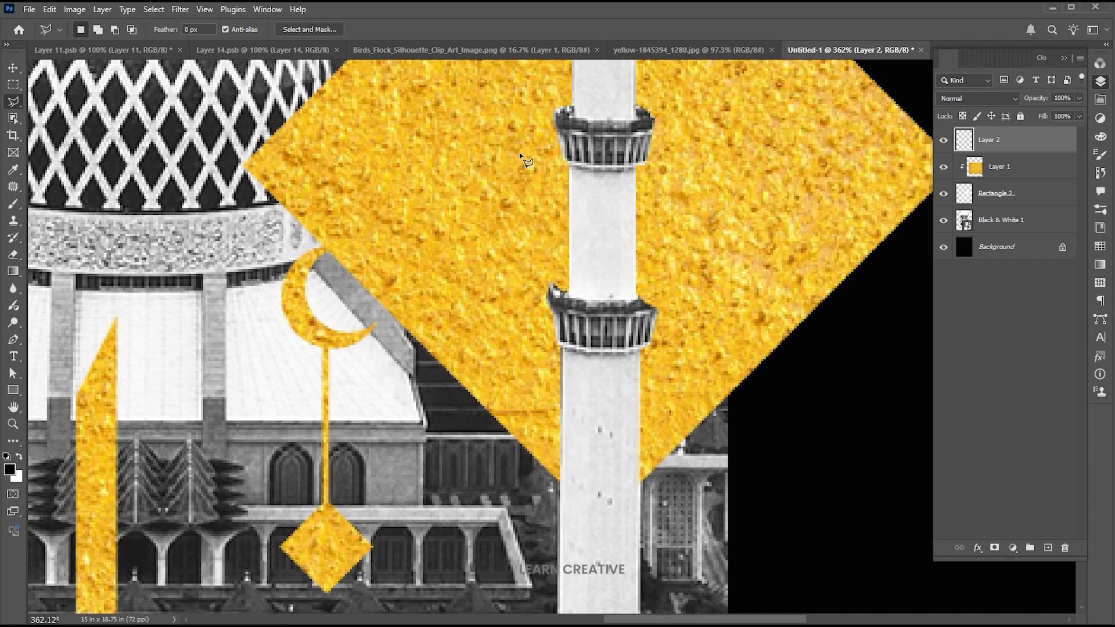
key(v)
key(ctrl+0)
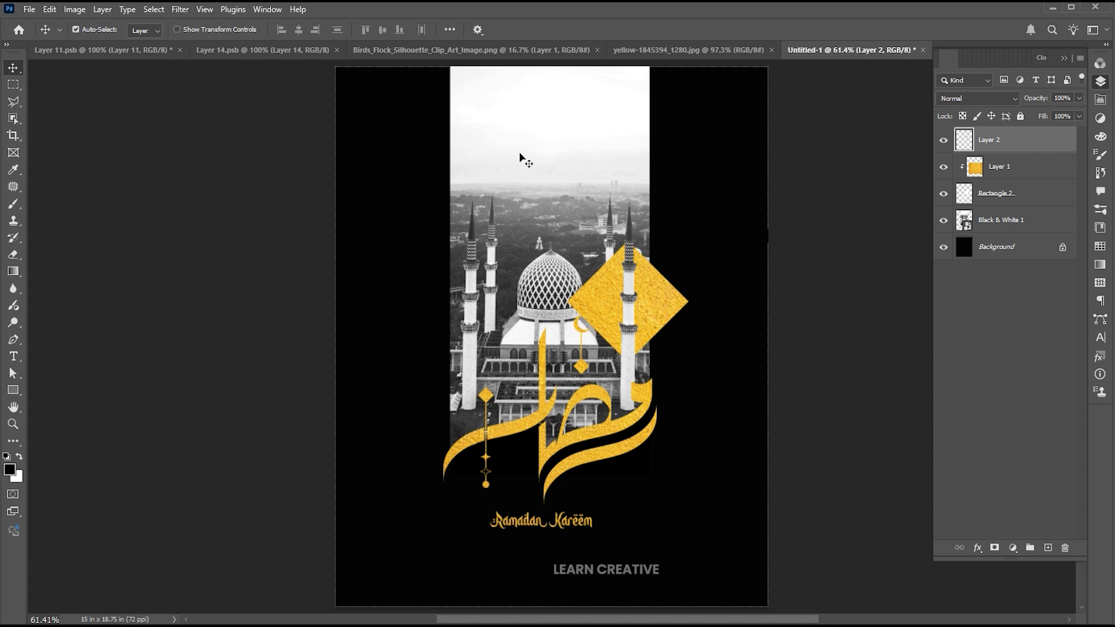
click(831, 258)
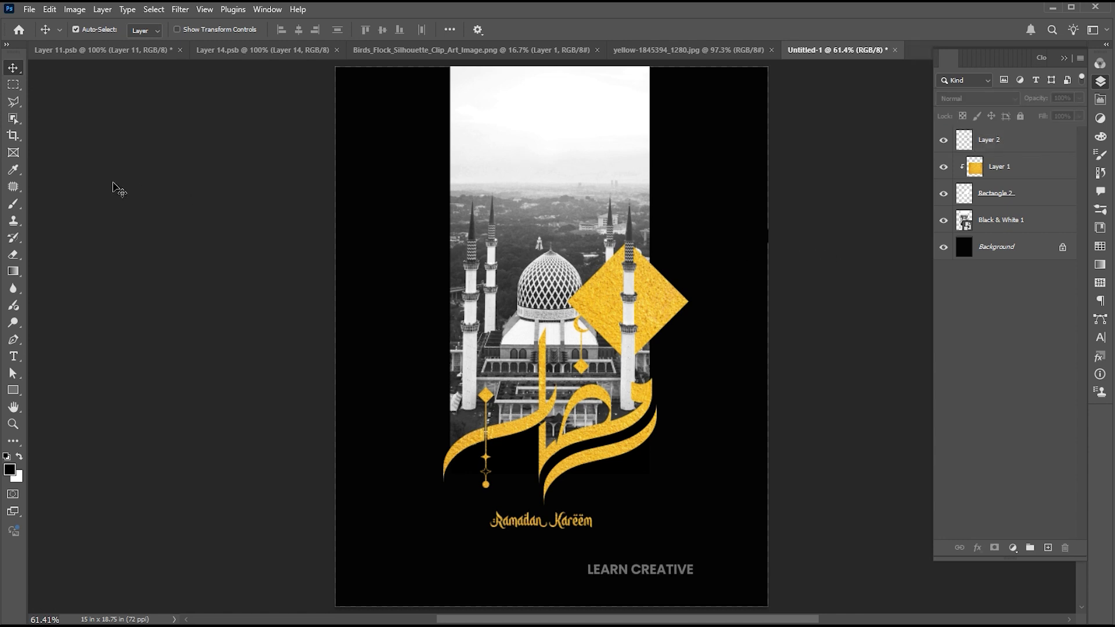
Add the text "1ST MARCH" in black 81 pt Droid on the white sky of the photo
key(t)
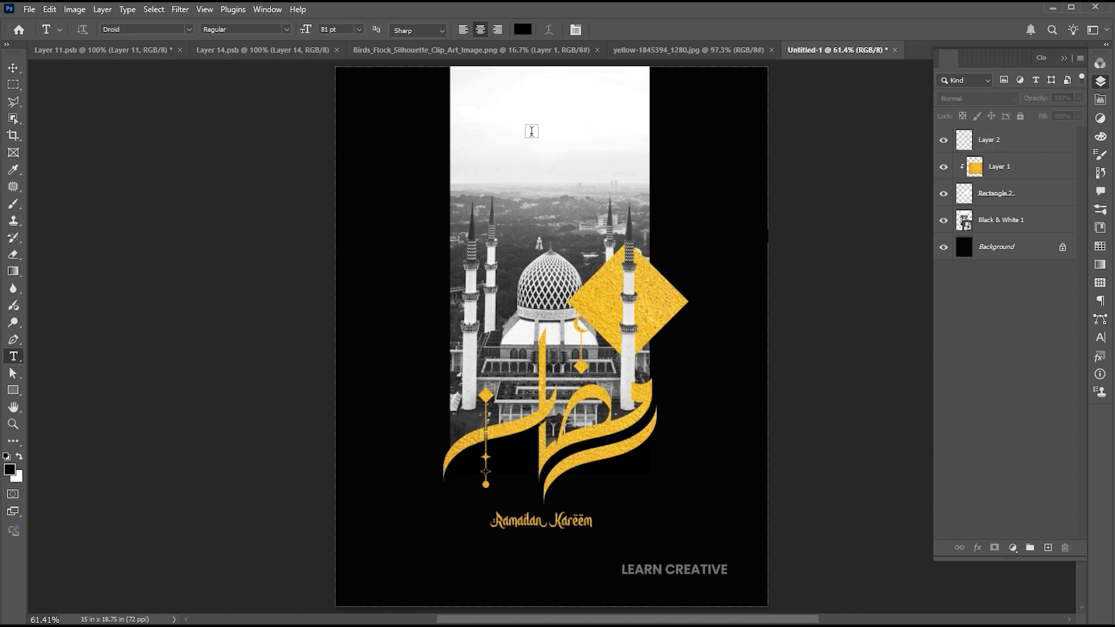
click(520, 134)
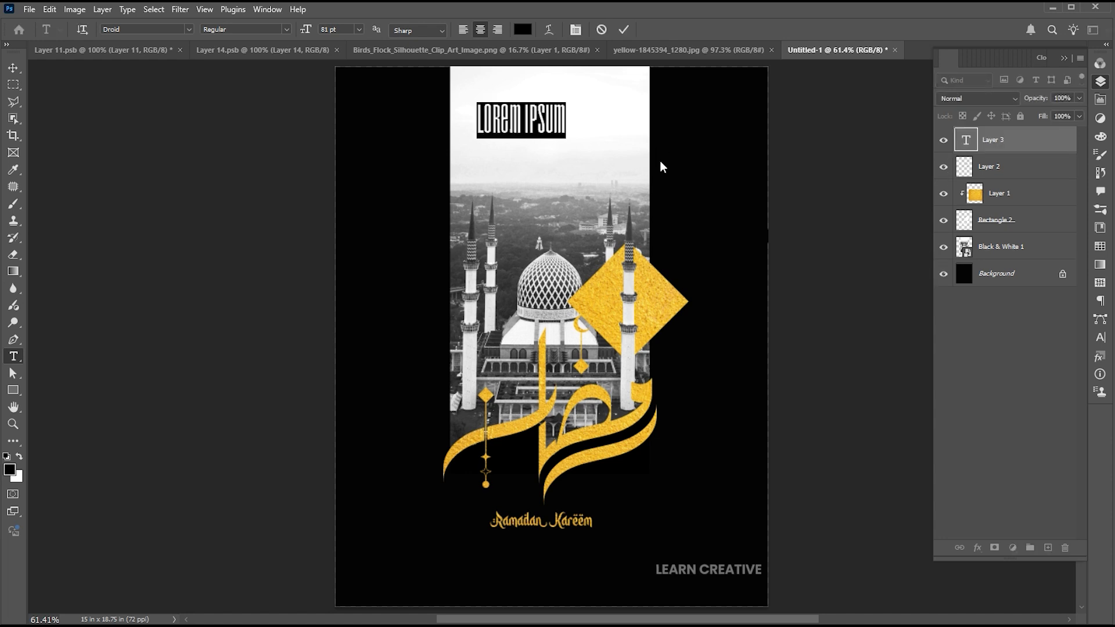
text(1)
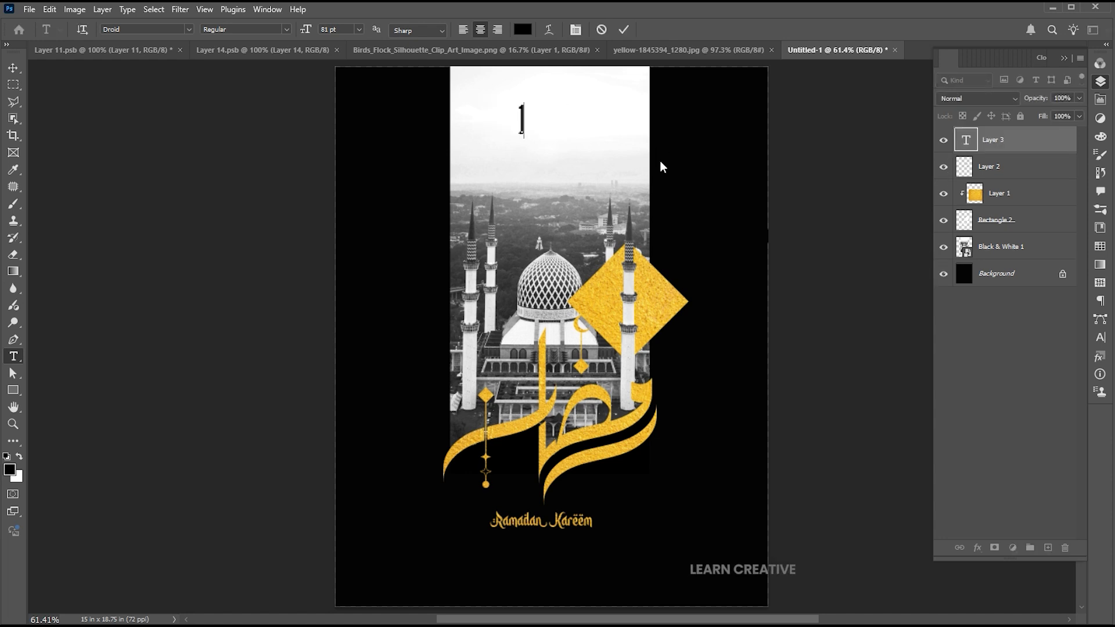
text(ST MARCH)
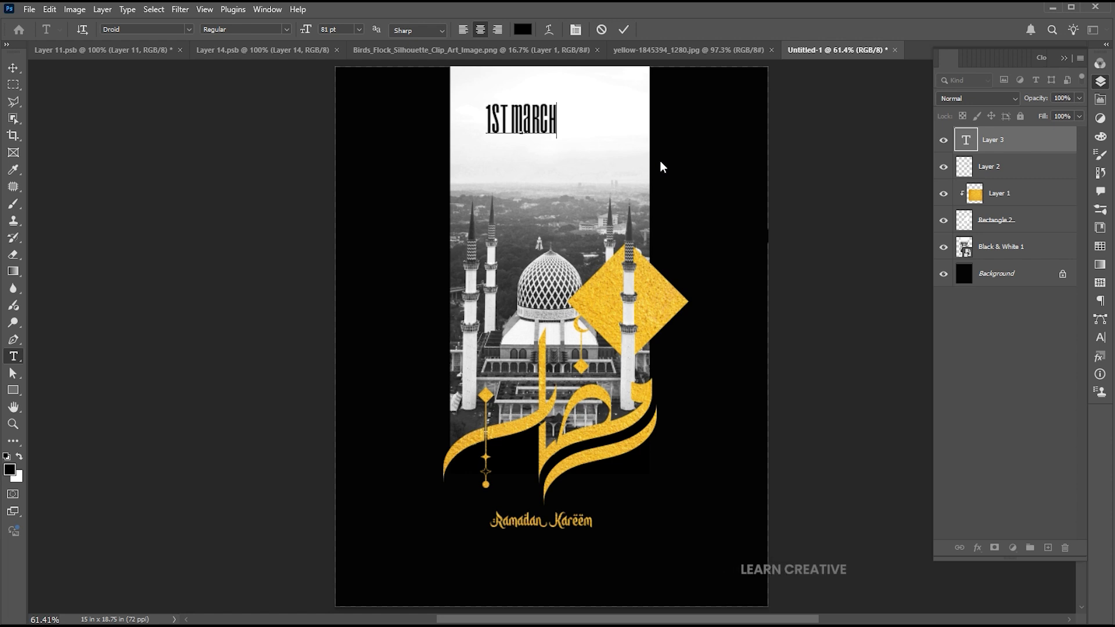
Format the letters "ST" in the date text as superscript
key(ctrl+a)
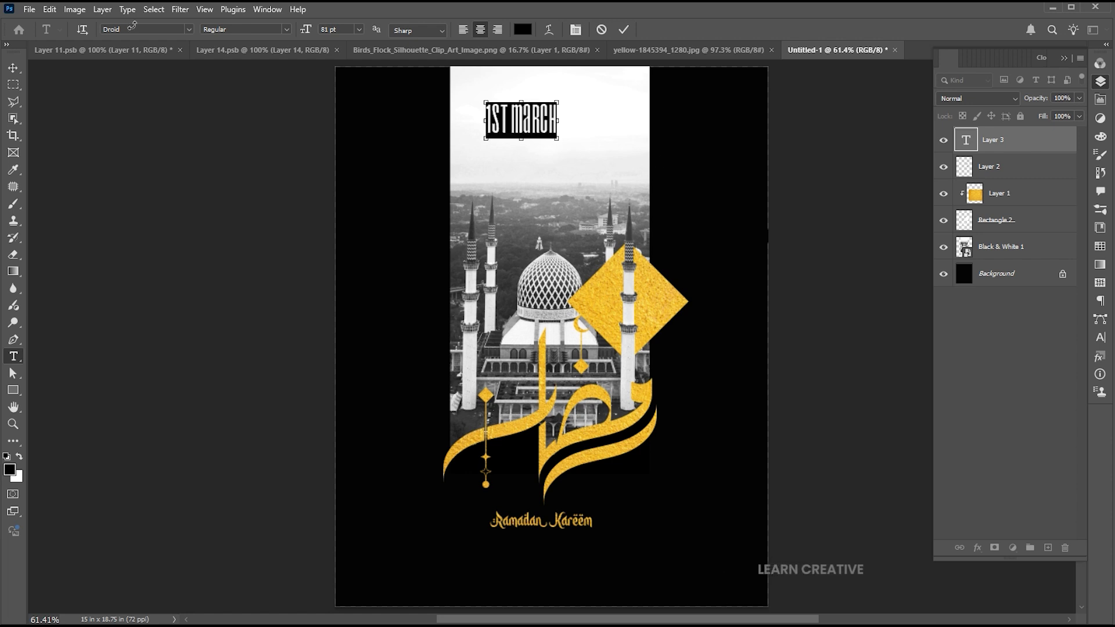
click(132, 28)
click(510, 108)
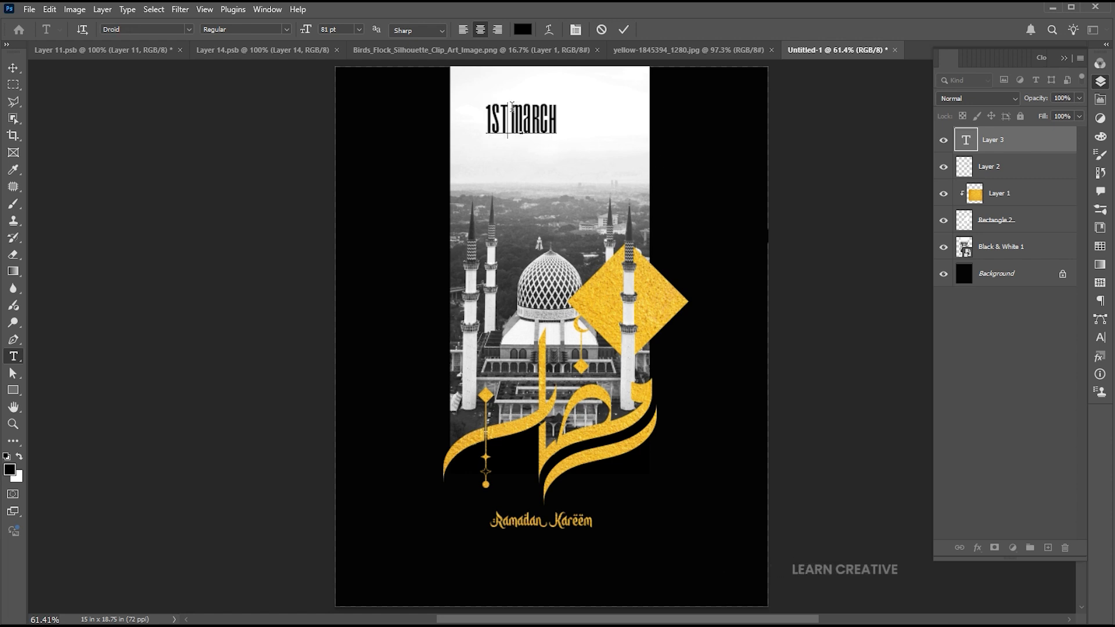
drag(504, 110, 495, 111)
key(ctrl+t)
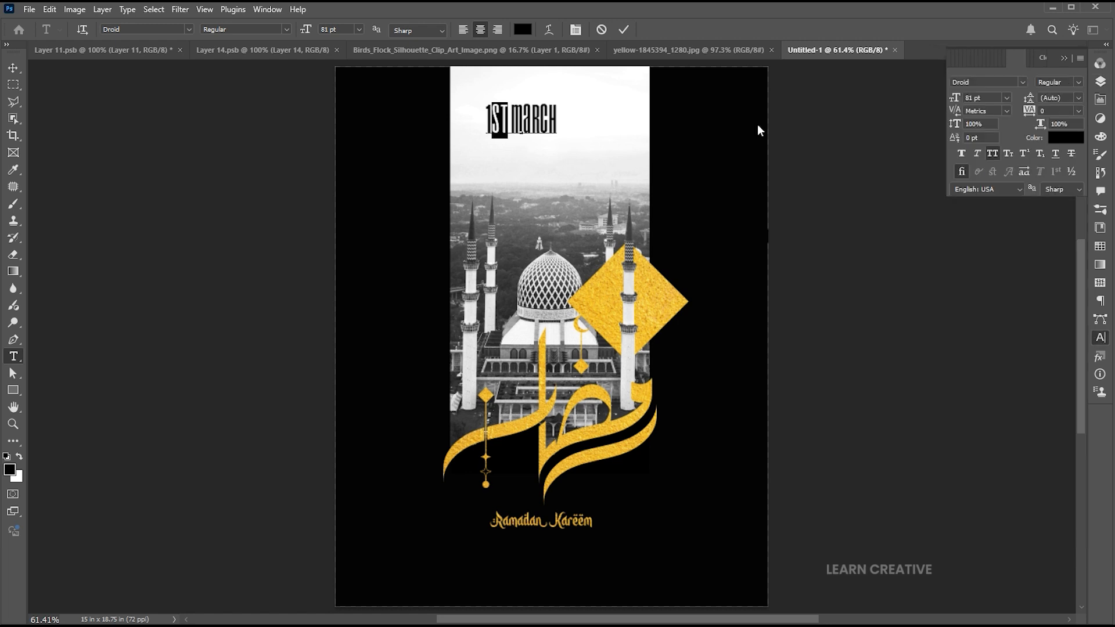
click(1024, 156)
Move the date text up near the poster's upper edge and centre it horizontally on the canvas
click(13, 68)
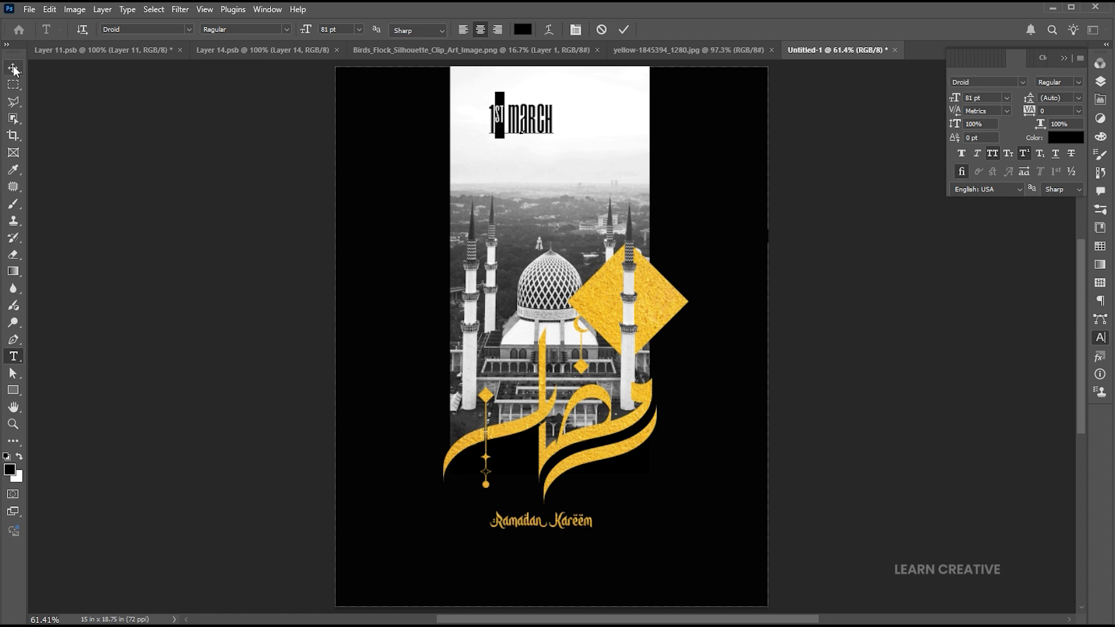
drag(525, 116, 553, 93)
key(ctrl+a)
click(298, 29)
key(ctrl+d)
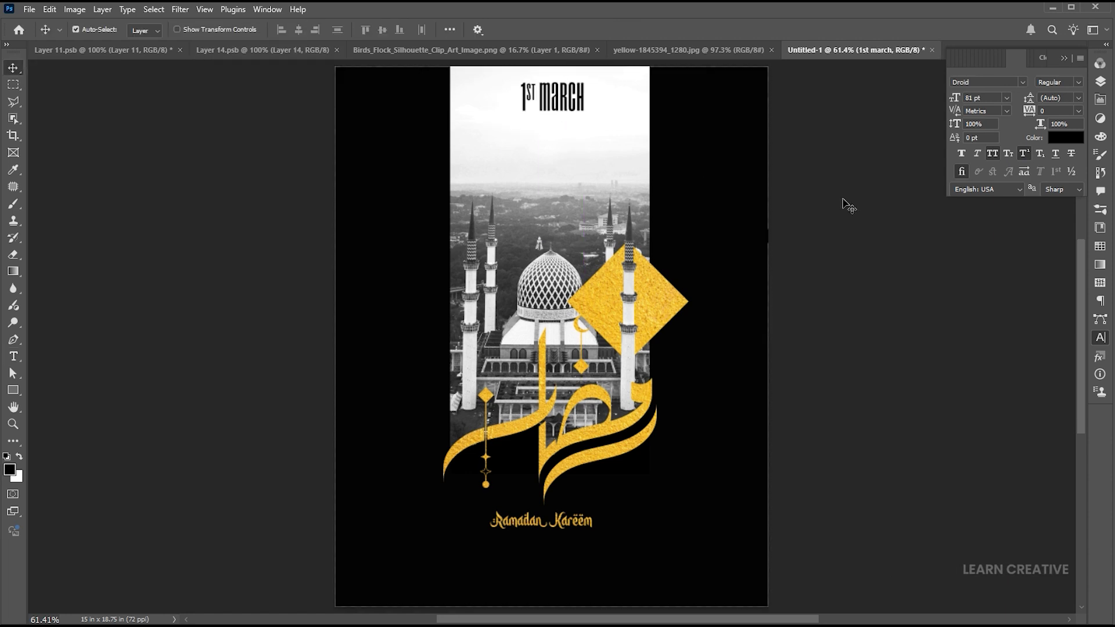
ctrl+click(775, 195)
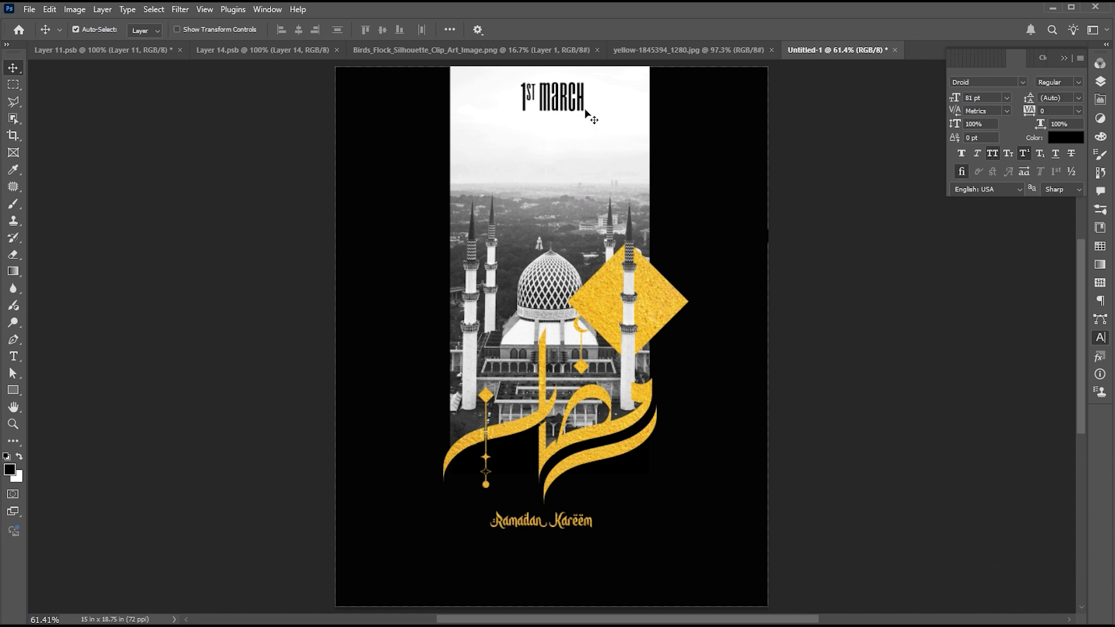
Duplicate the date text just below the original and change the copy's text to "2025"
drag(570, 100, 563, 147)
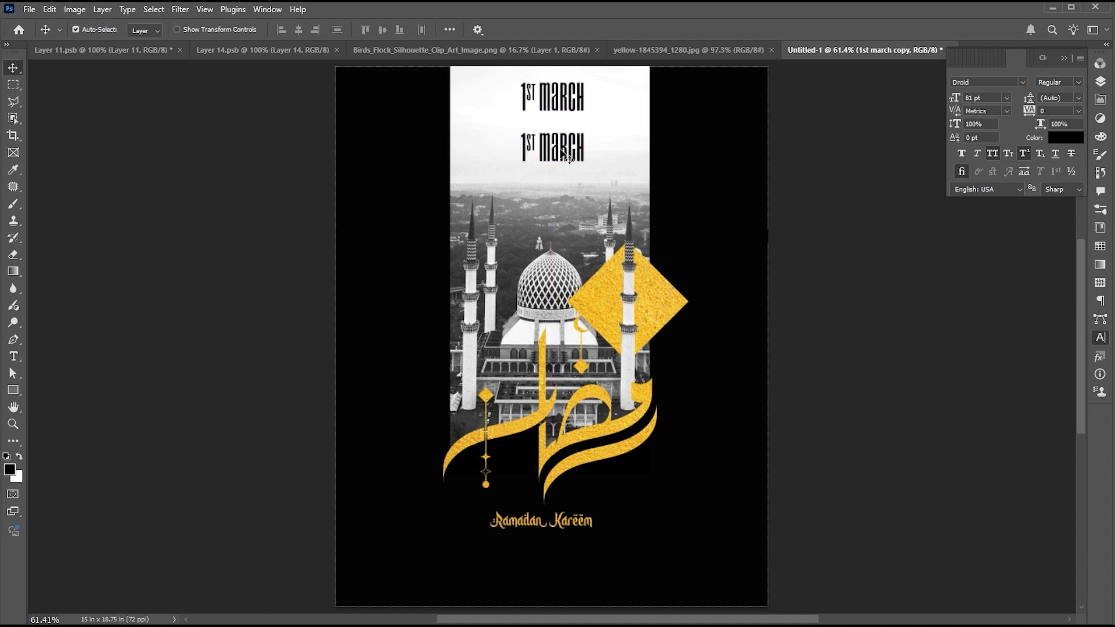
double_click(561, 146)
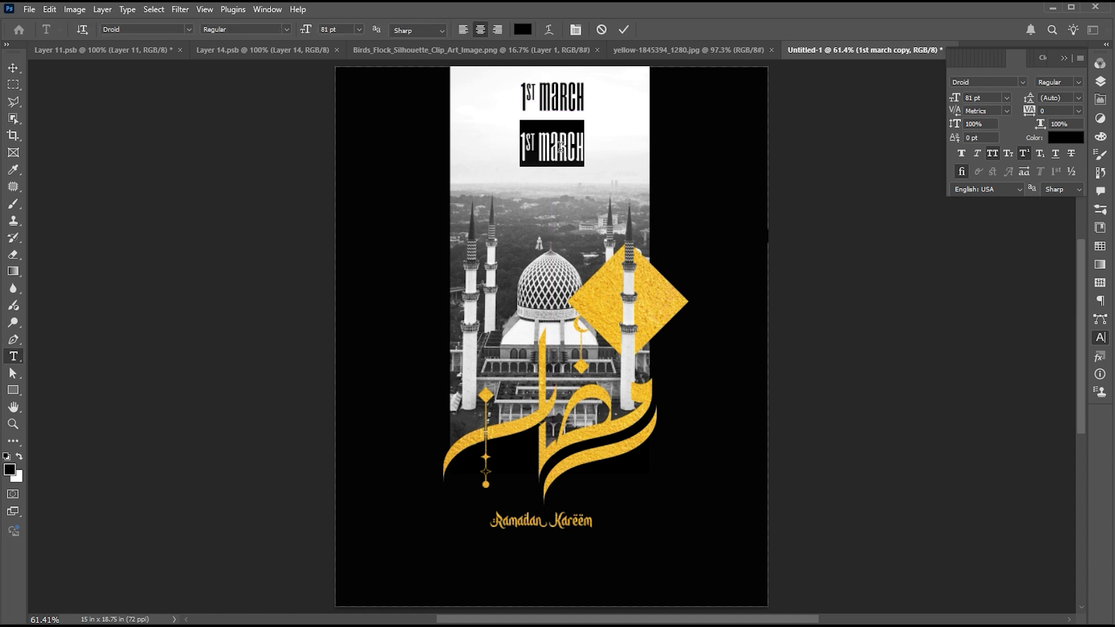
text(2025)
Set the year text's font to Pirulen and its tracking to 300
key(ctrl+a)
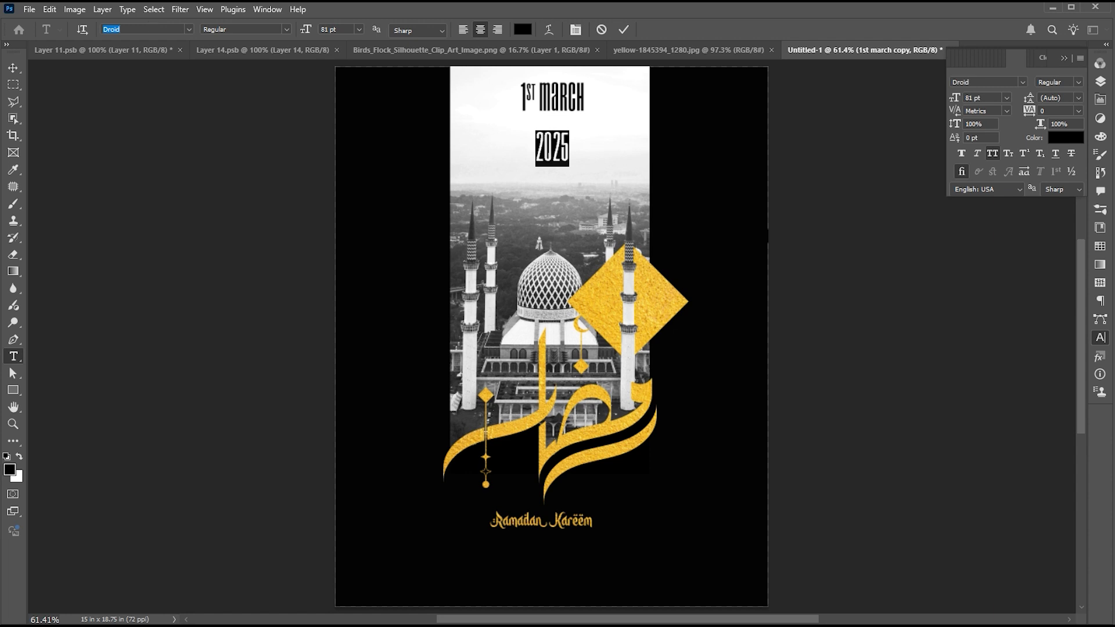
text(pir)
click(235, 97)
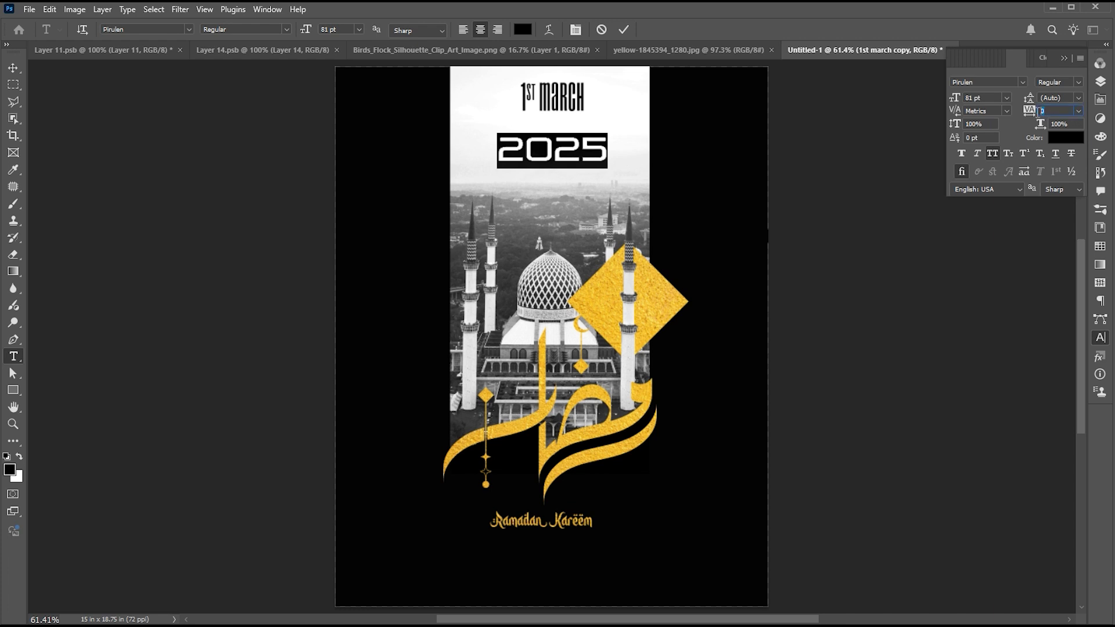
text(300)
key(Return)
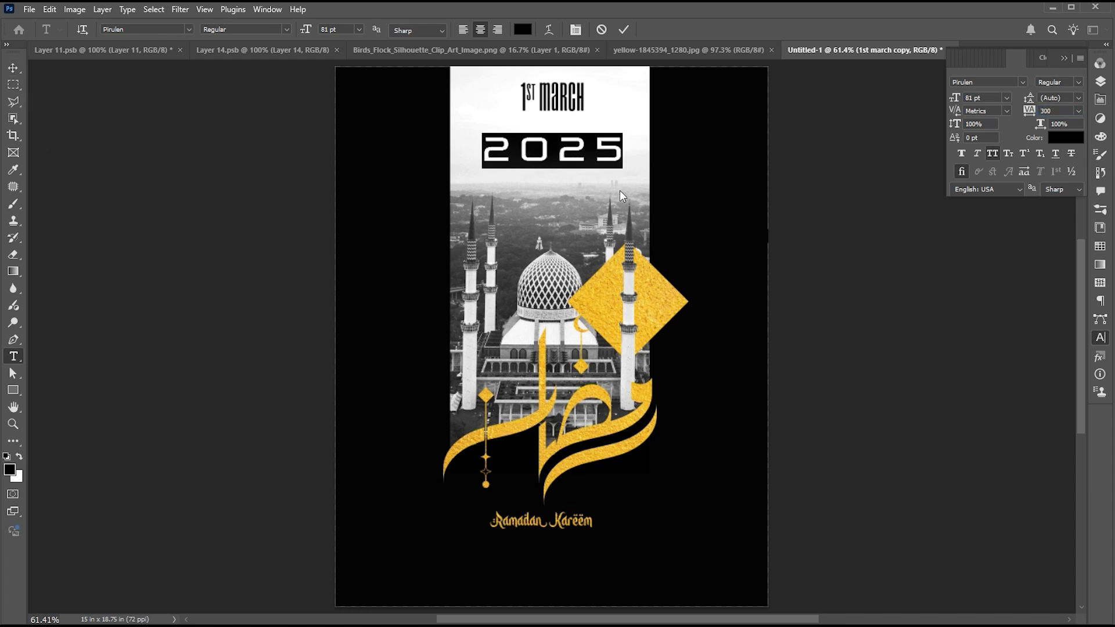
Scale the year text down to about 37.83 pt, roughly the width of the date above it
key(ctrl+Return)
key(ctrl+t)
drag(622, 132, 586, 141)
key(Return)
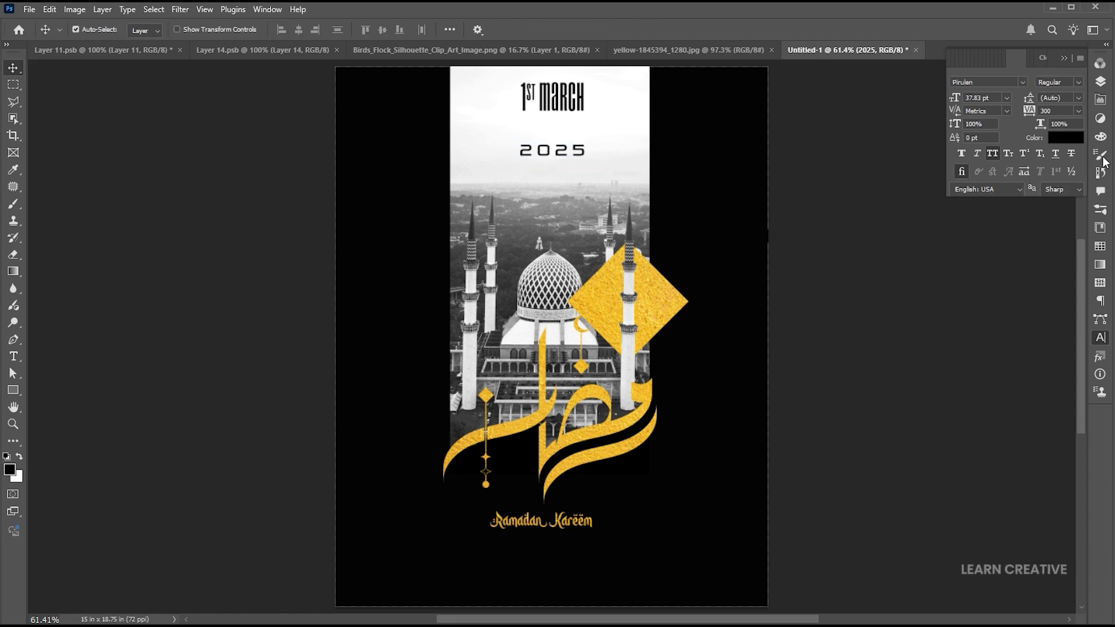
Change the year text's color to light gray a9a9a9
click(1070, 140)
drag(785, 212, 763, 210)
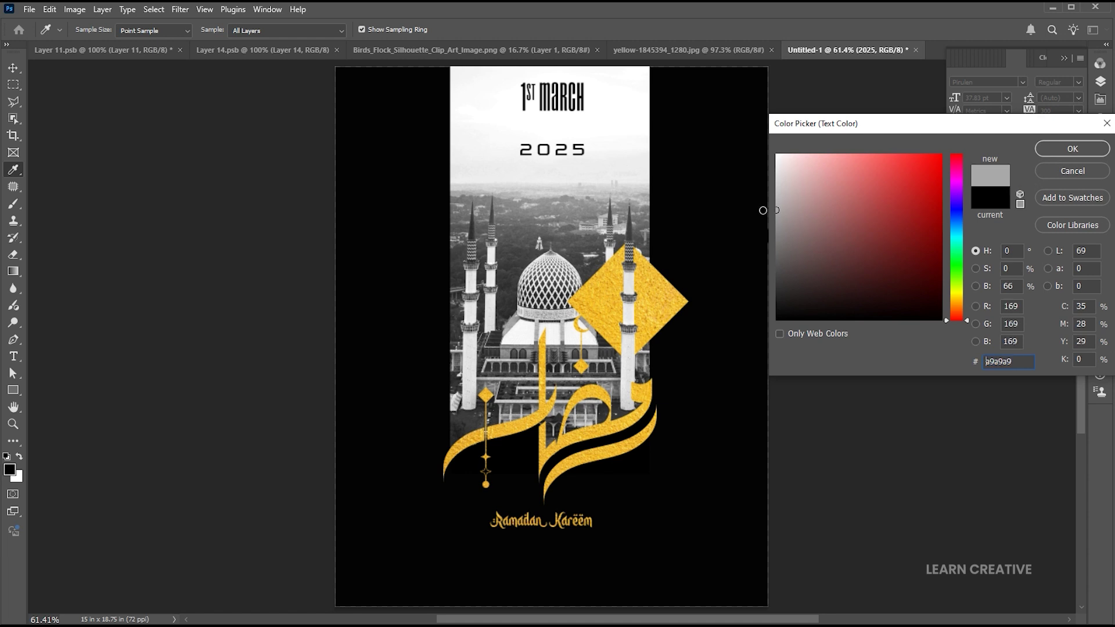
click(1071, 149)
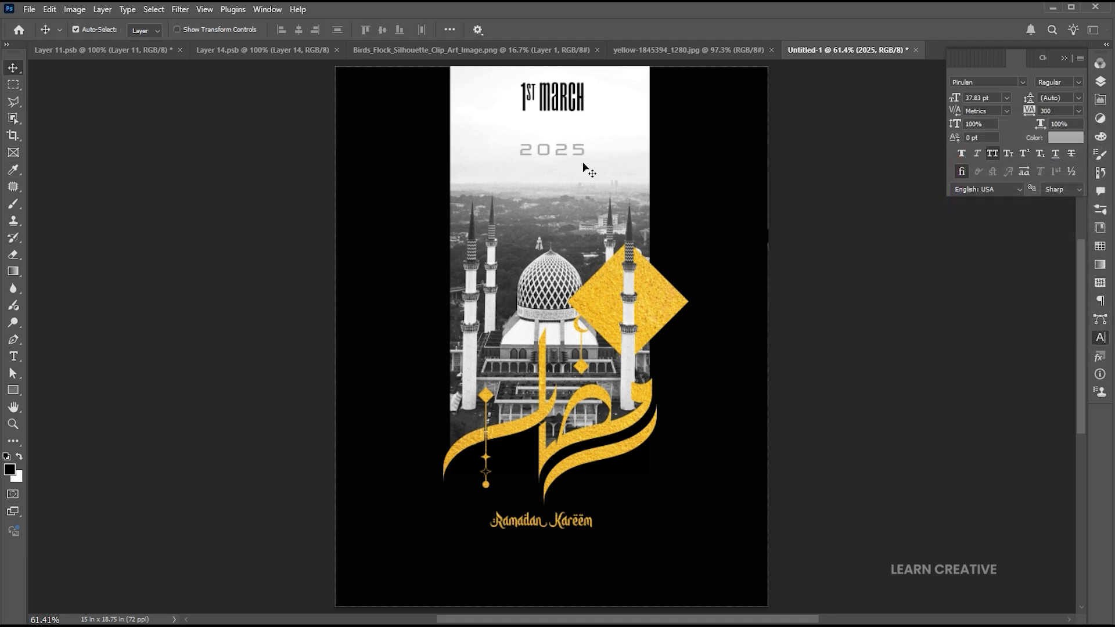
Move the year text beneath the "Ramadan Kareem" line, scale it down to 19.2 pt and nudge it to centre under the line
drag(574, 151, 569, 527)
key(ctrl+t)
key(Return)
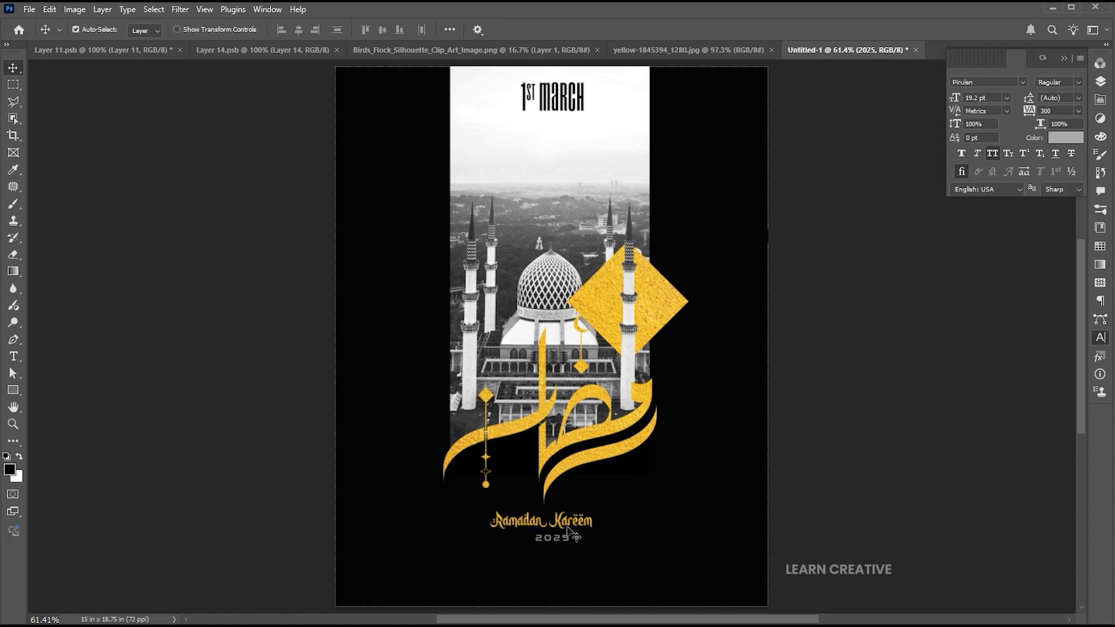
key(Left)
key(Left)
key(Left)
key(Left)
key(Left)
key(Left)
key(Left)
key(Left)
key(Left)
key(Left)
key(Left)
key(Left)
key(Left)
key(Left)
key(Left)
key(Left)
key(Down)
key(Down)
key(Down)
key(Down)
key(Down)
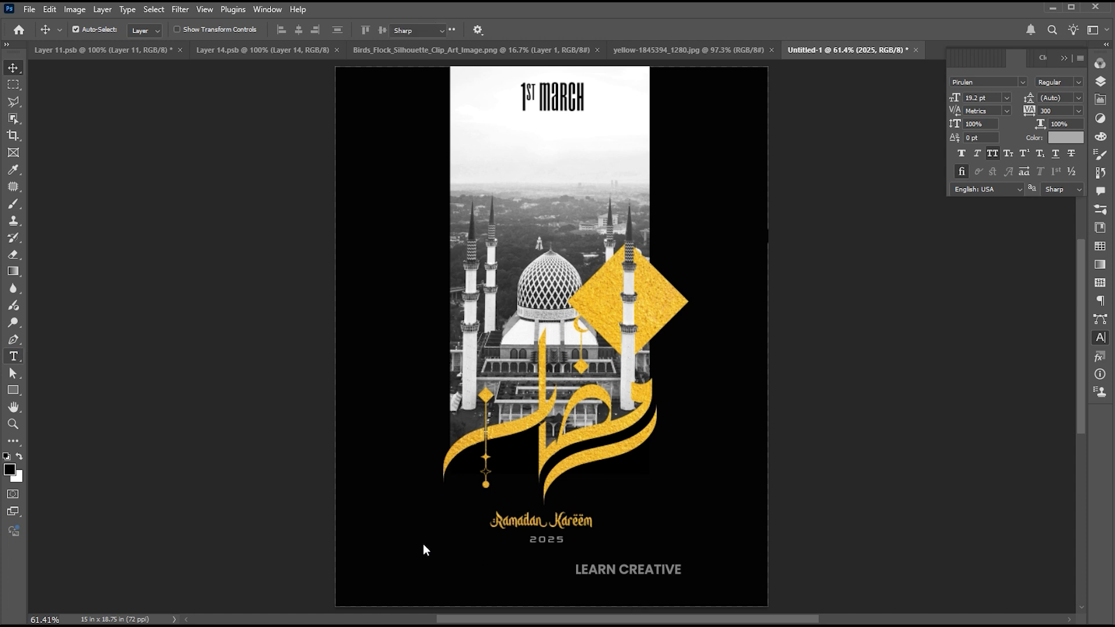
Add a wide paragraph text box with placeholder lorem ipsum below the 2025 text and set its size to 10 pt
key(t)
drag(382, 551, 735, 595)
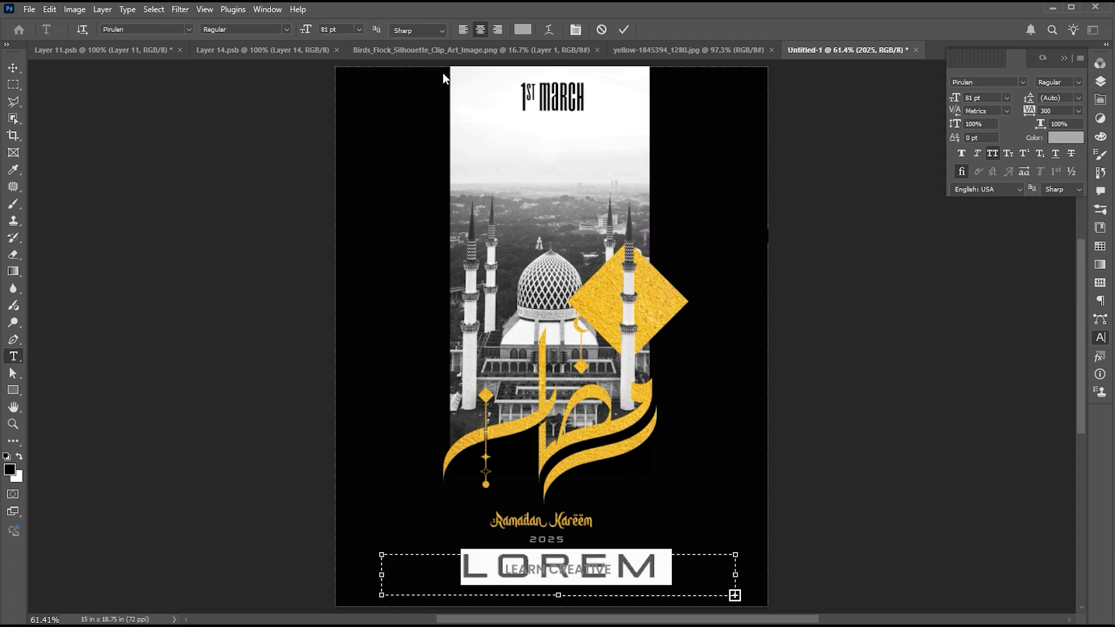
click(303, 29)
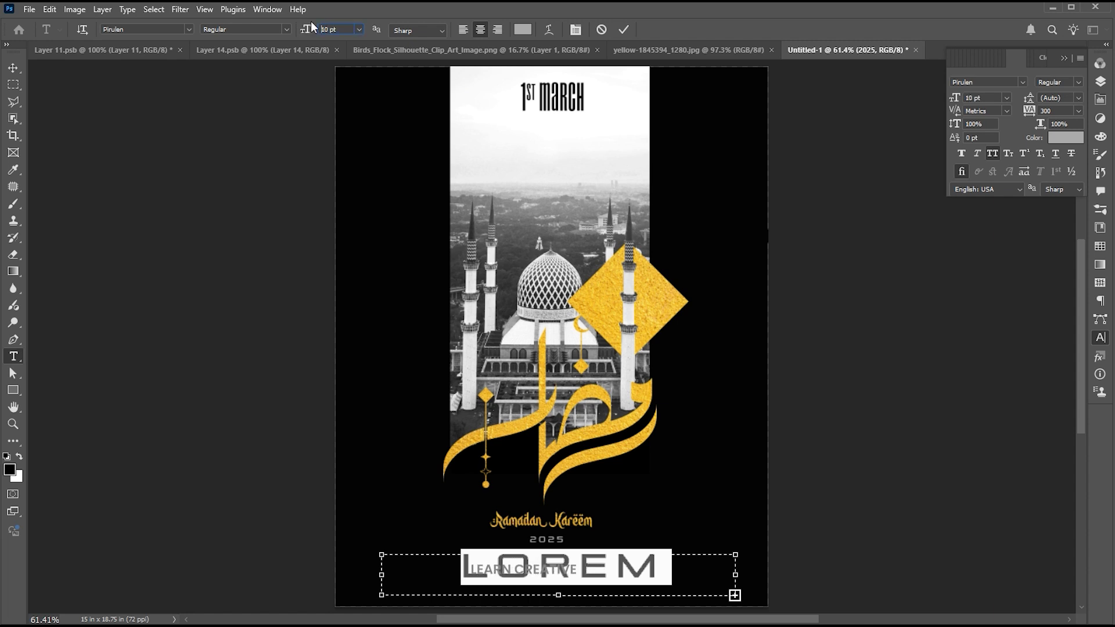
text(10)
key(Return)
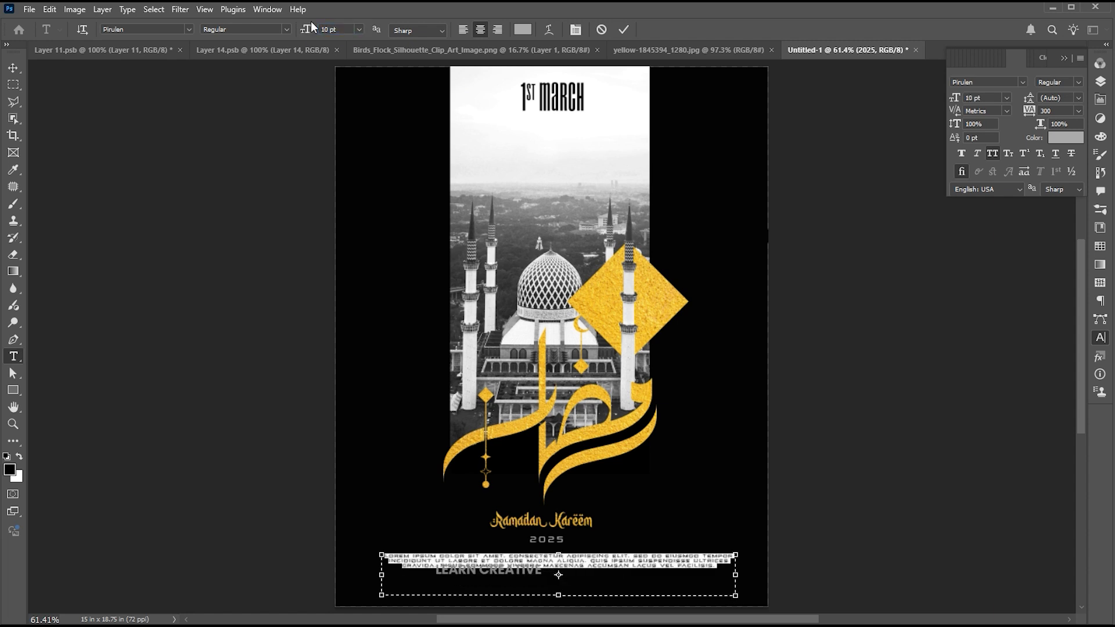
Set the placeholder paragraph's font to Gotham Extra Light
click(133, 29)
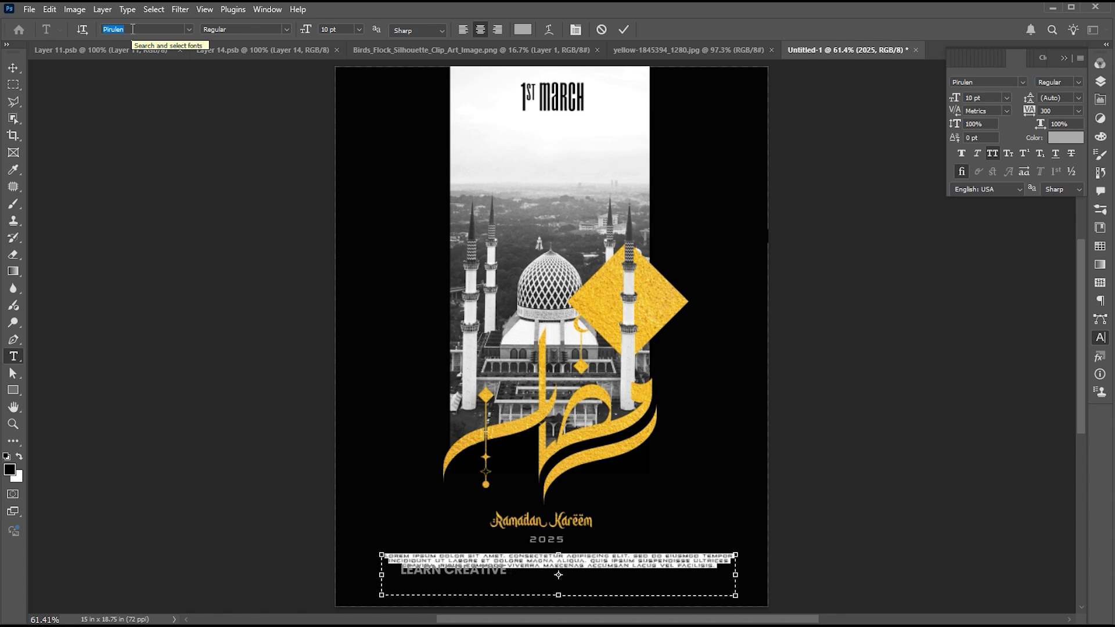
text(Gotham)
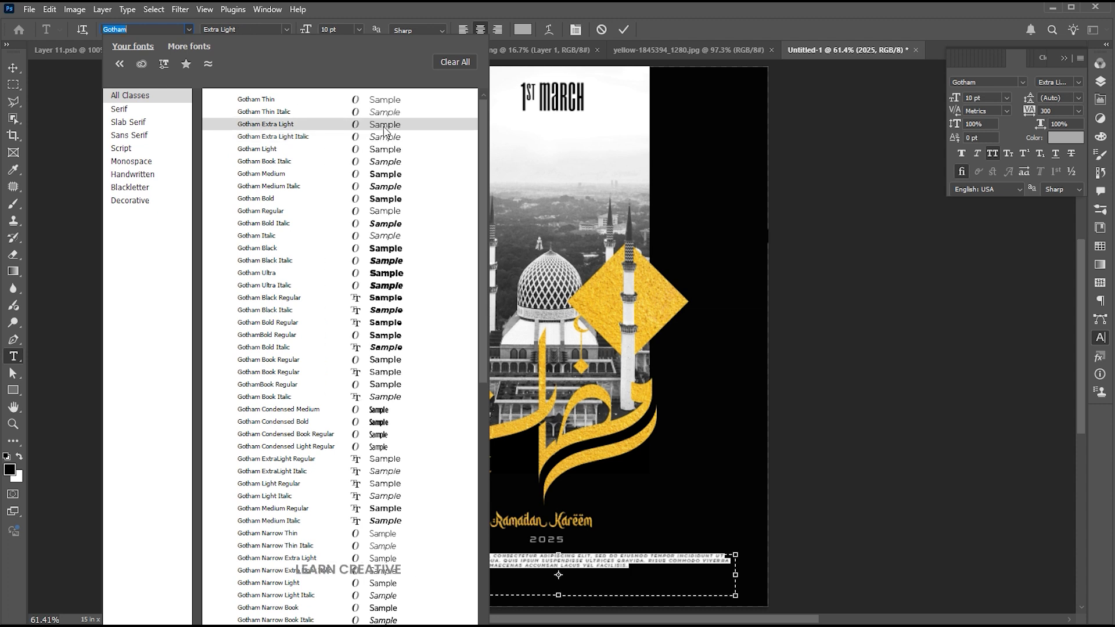
click(383, 126)
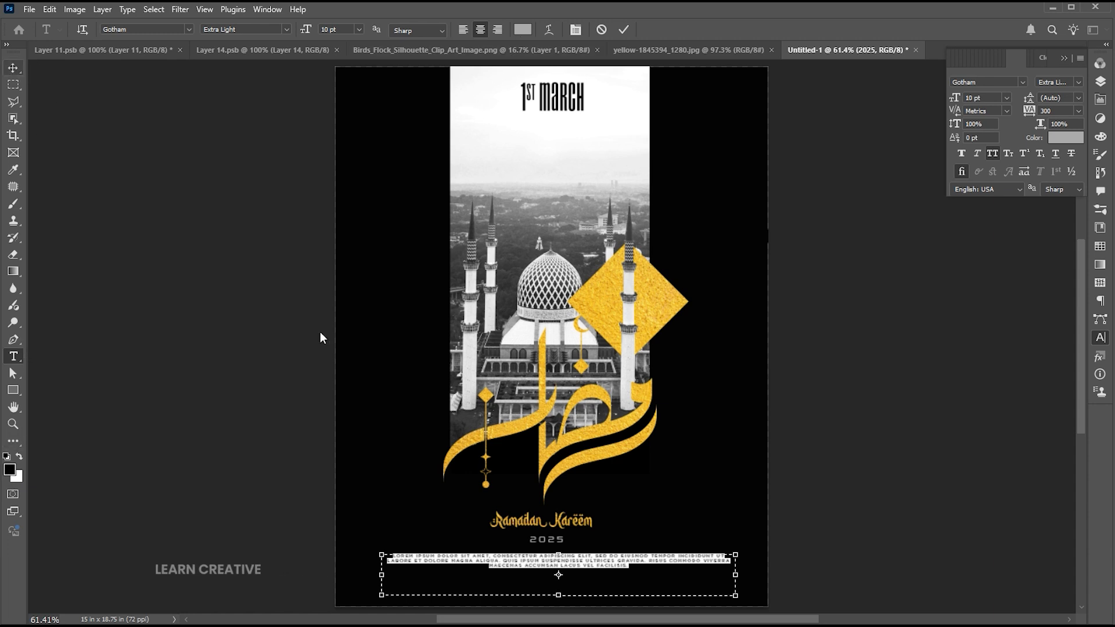
Commit the paragraph, move it slightly up towards the year and centre it horizontally on the canvas
key(ctrl+Return)
key(v)
drag(572, 559, 573, 552)
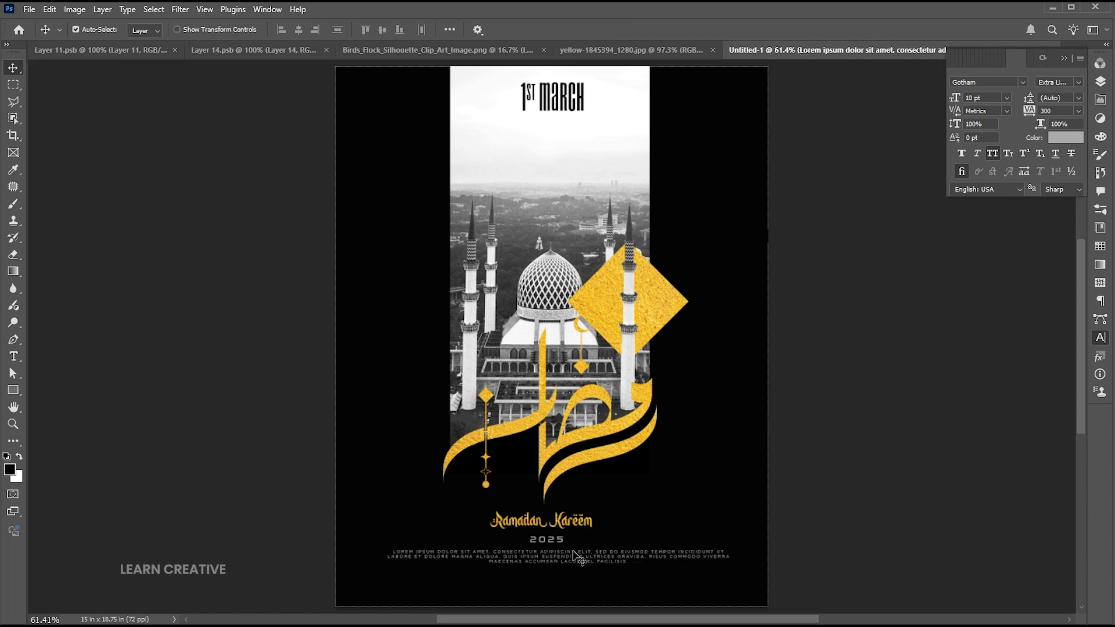
key(ctrl+a)
click(295, 30)
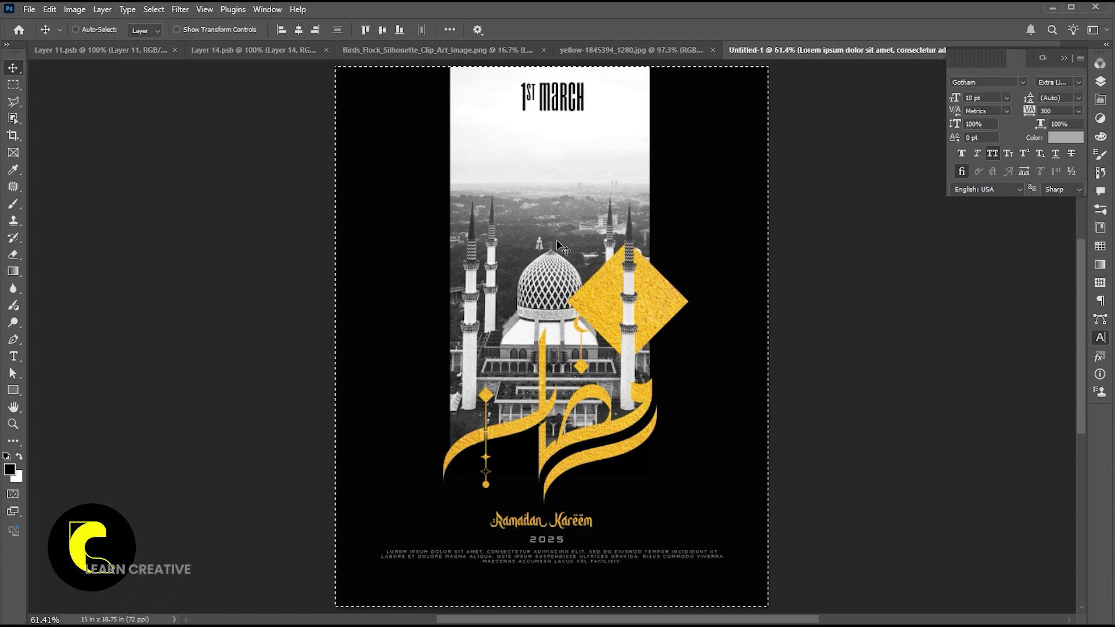
key(ctrl+d)
Set the paragraph's tracking to 0 and deselect the layer
click(1054, 110)
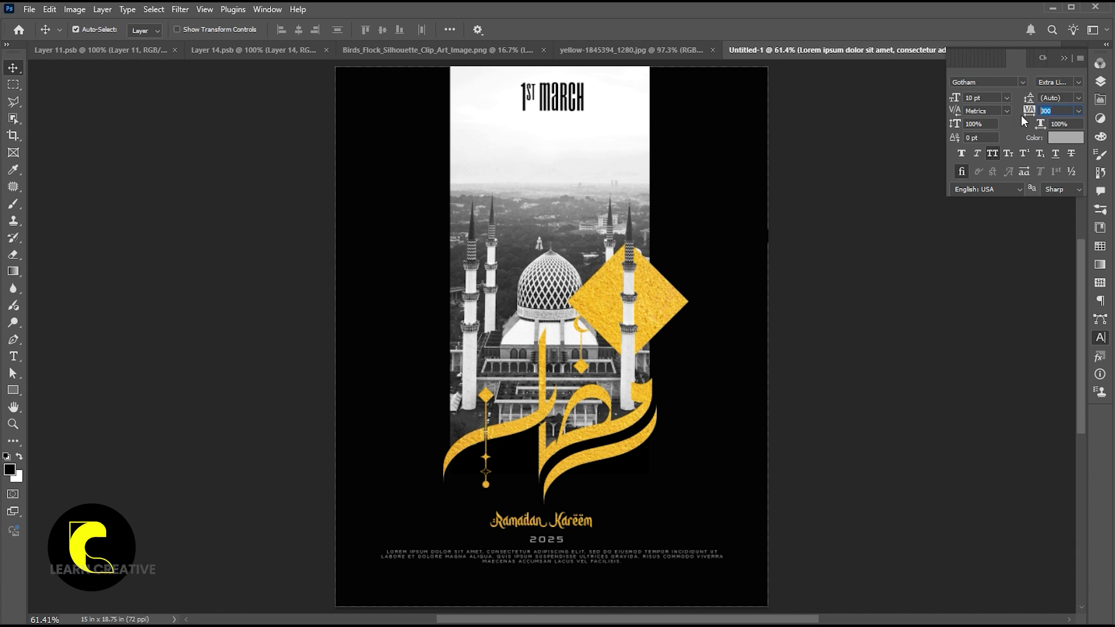
text(0)
key(Return)
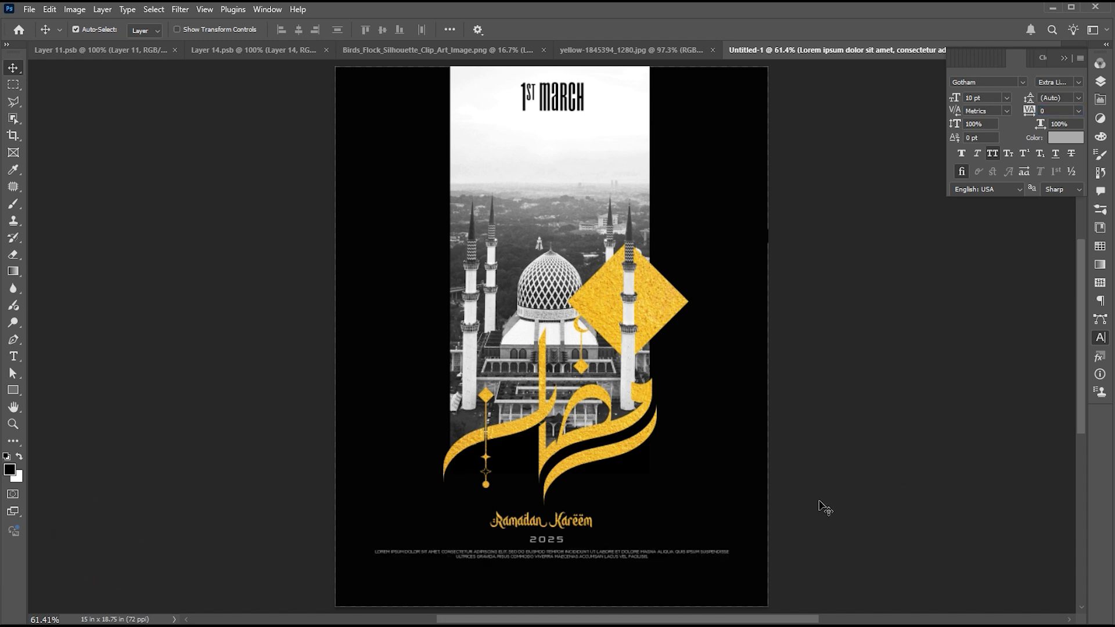
click(818, 507)
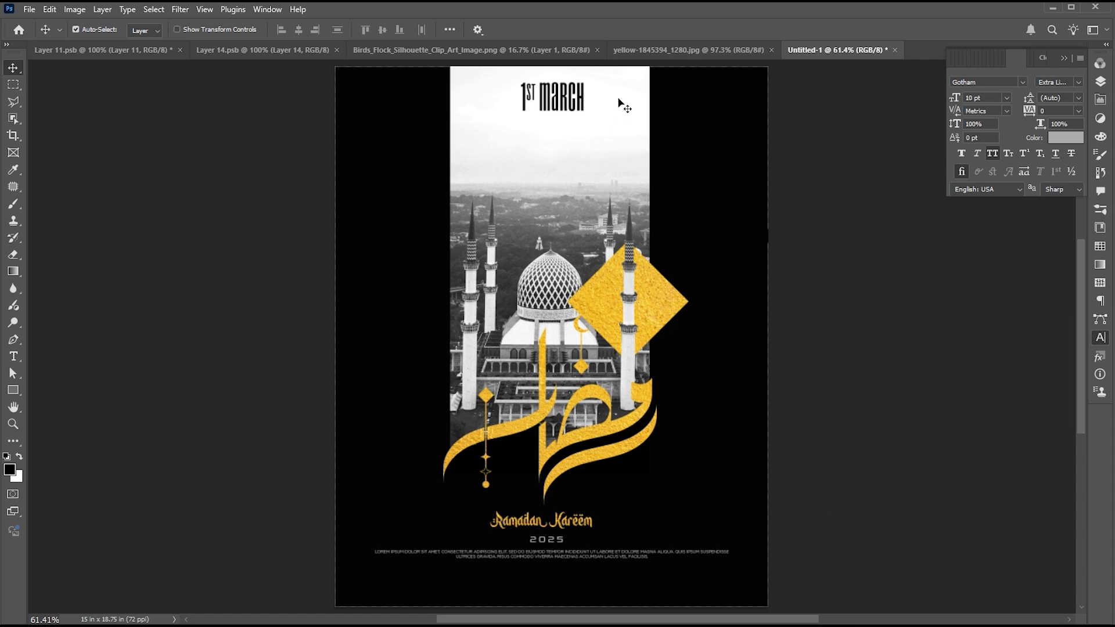
Bring the bird flock from Birds_Flock_Silhouette_Clip_Art_Image.png into the poster document
click(274, 49)
click(453, 51)
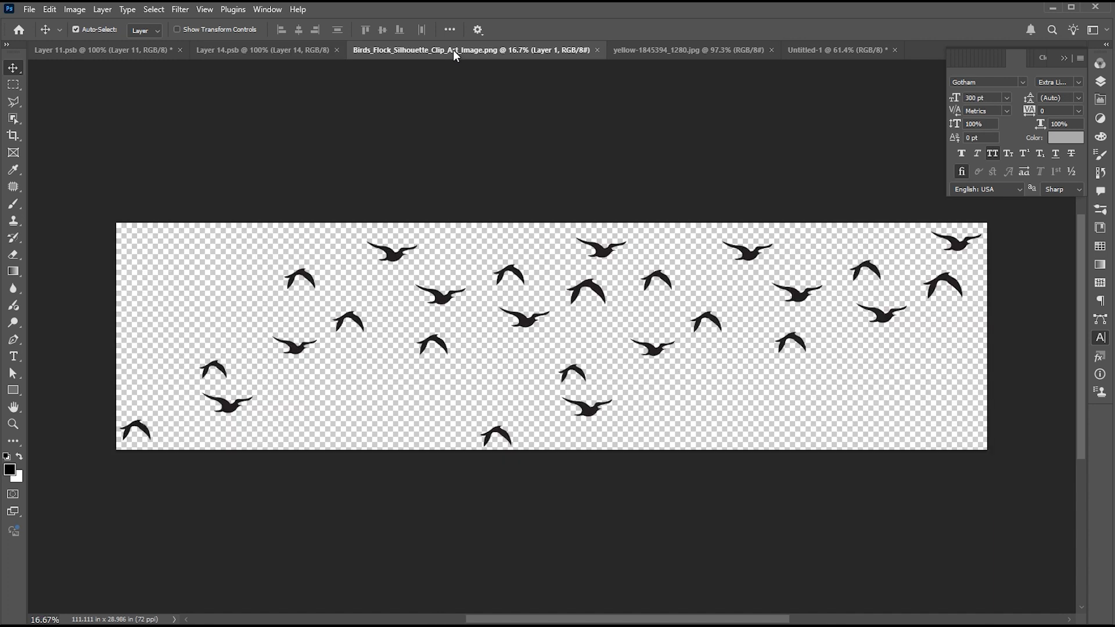
drag(598, 296, 811, 53)
drag(586, 225, 571, 227)
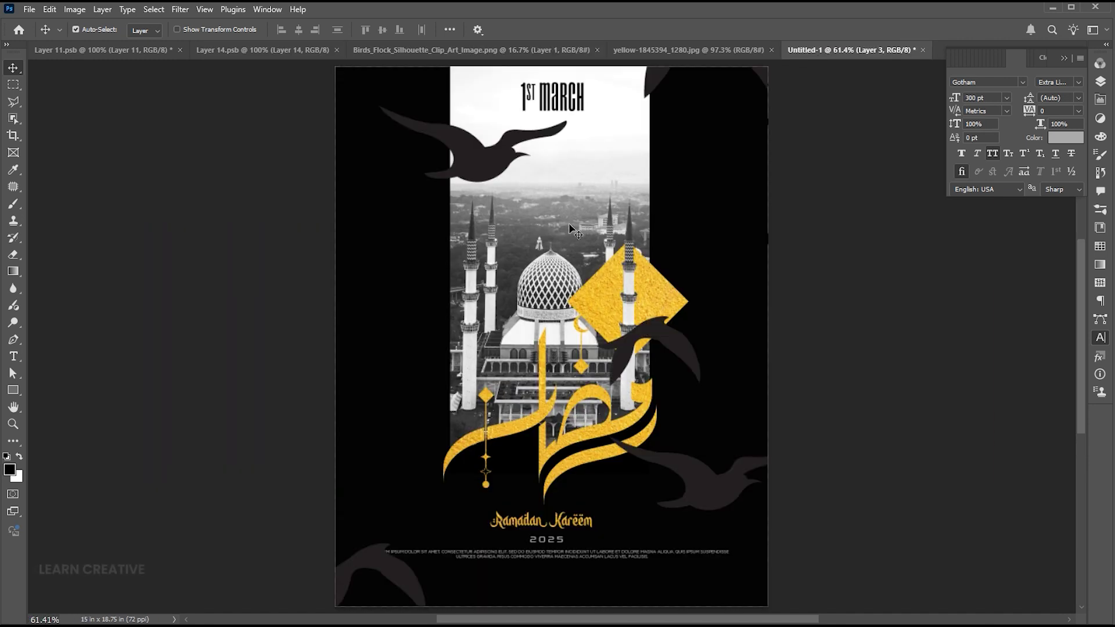
Scale the bird flock to about 6.93%, rotate it about -4.18° and place it across the sky and the photo's left edge
key(ctrl+t)
drag(461, 188, 485, 345)
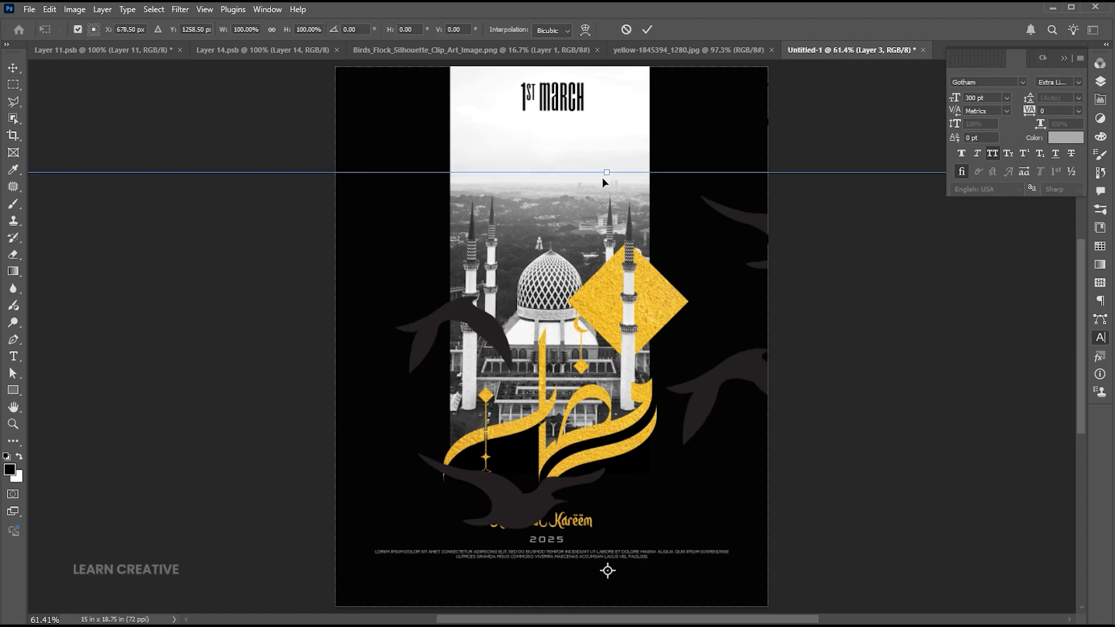
drag(606, 176, 604, 477)
drag(618, 500, 562, 162)
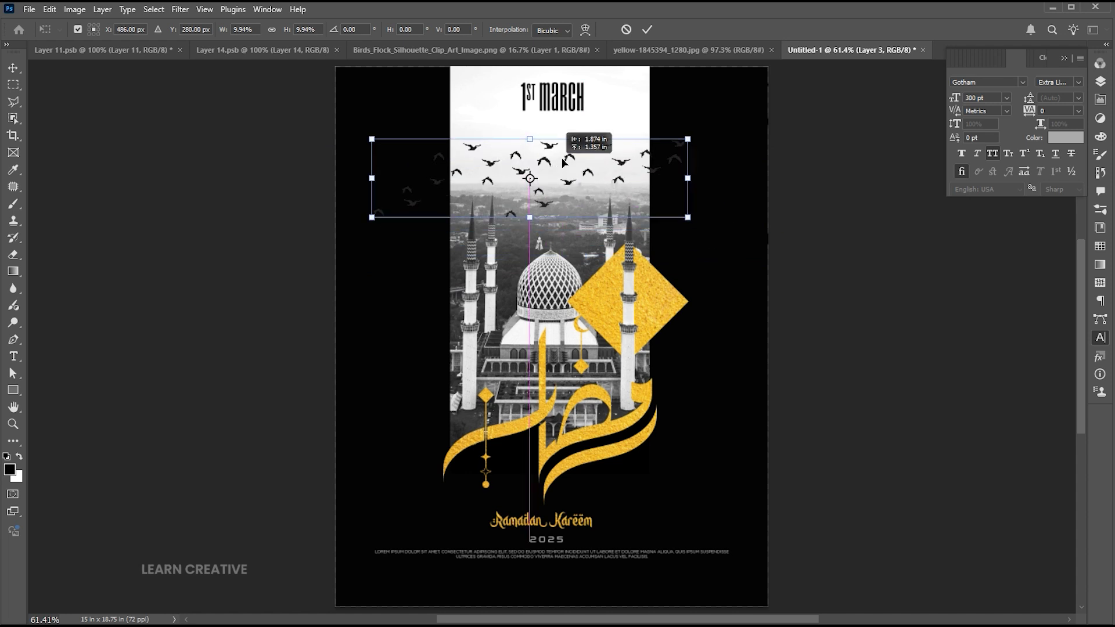
drag(688, 139, 659, 146)
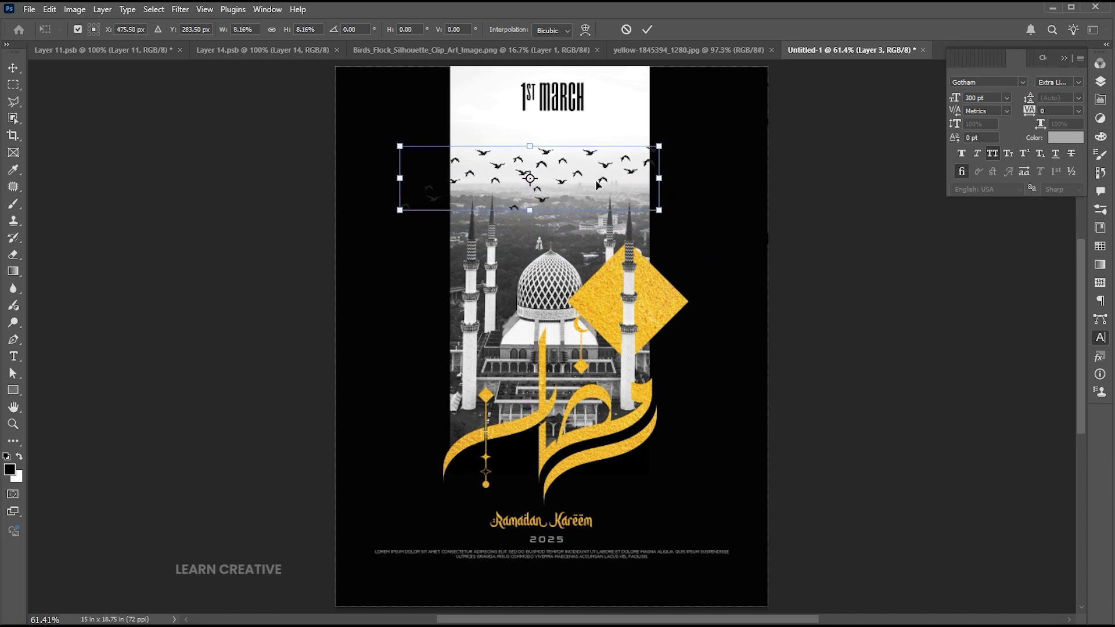
drag(596, 185, 565, 174)
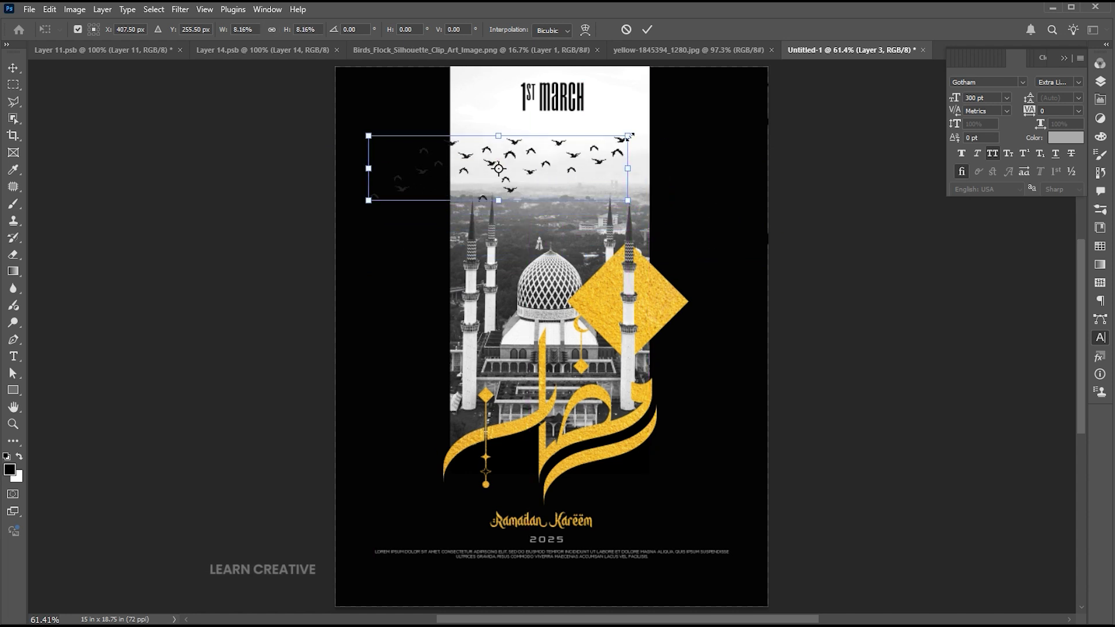
drag(628, 136, 548, 173)
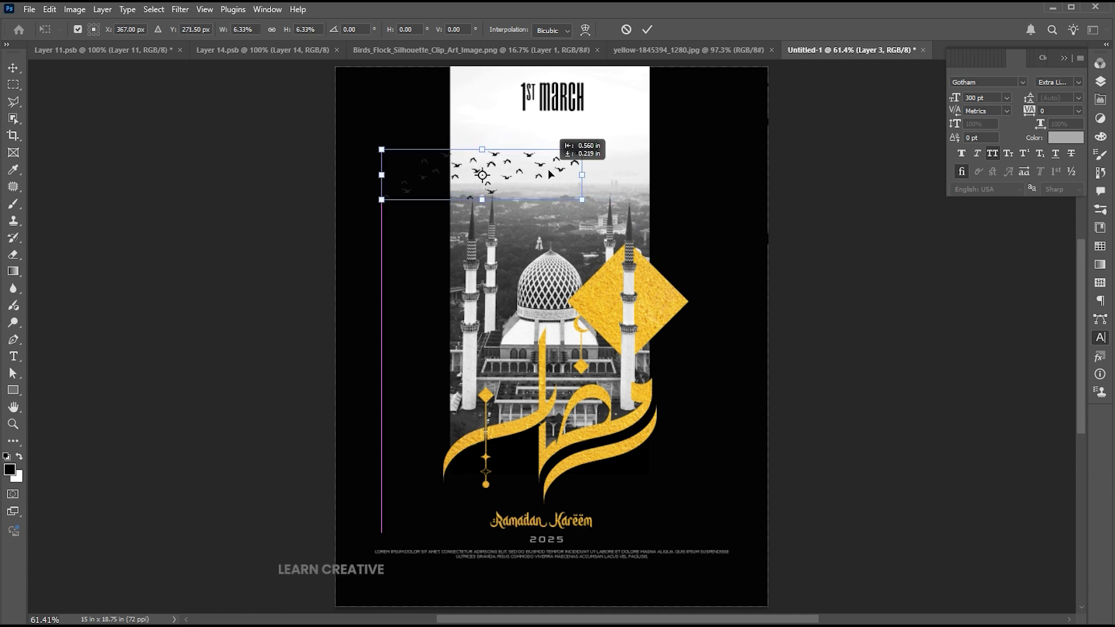
drag(582, 150, 605, 127)
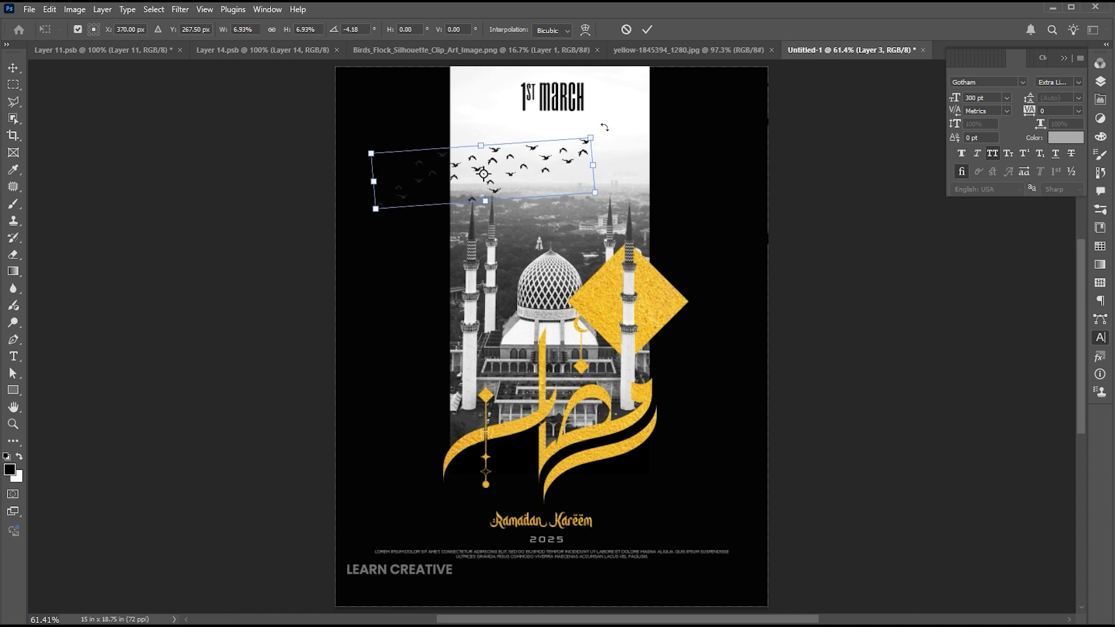
key(Return)
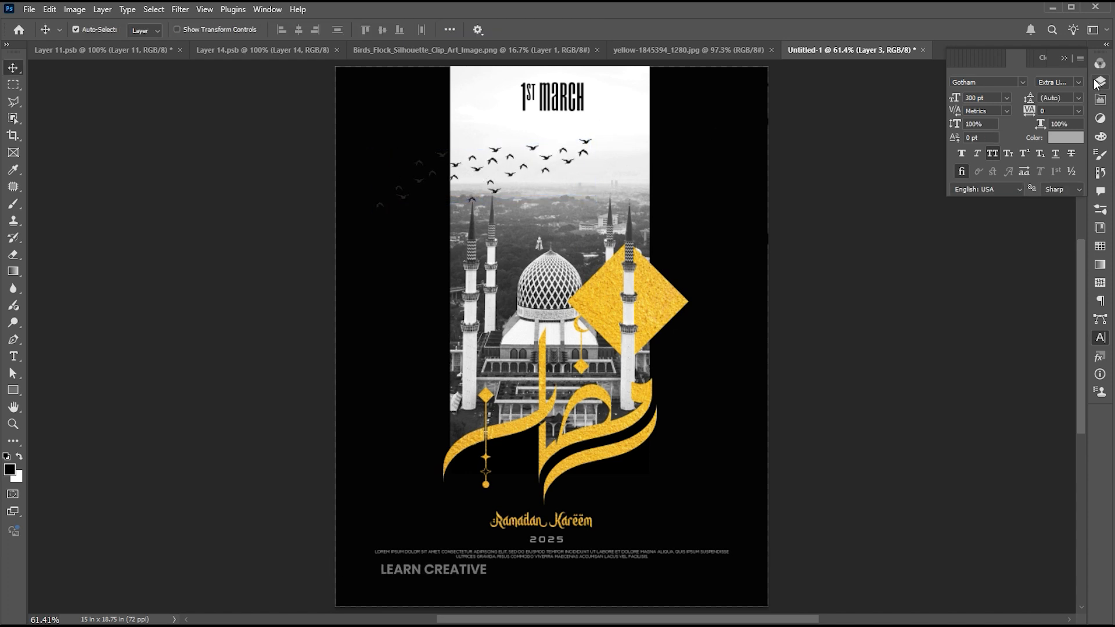
Separate the birds left of the photo onto their own layer and fill them with white
click(1099, 82)
click(13, 84)
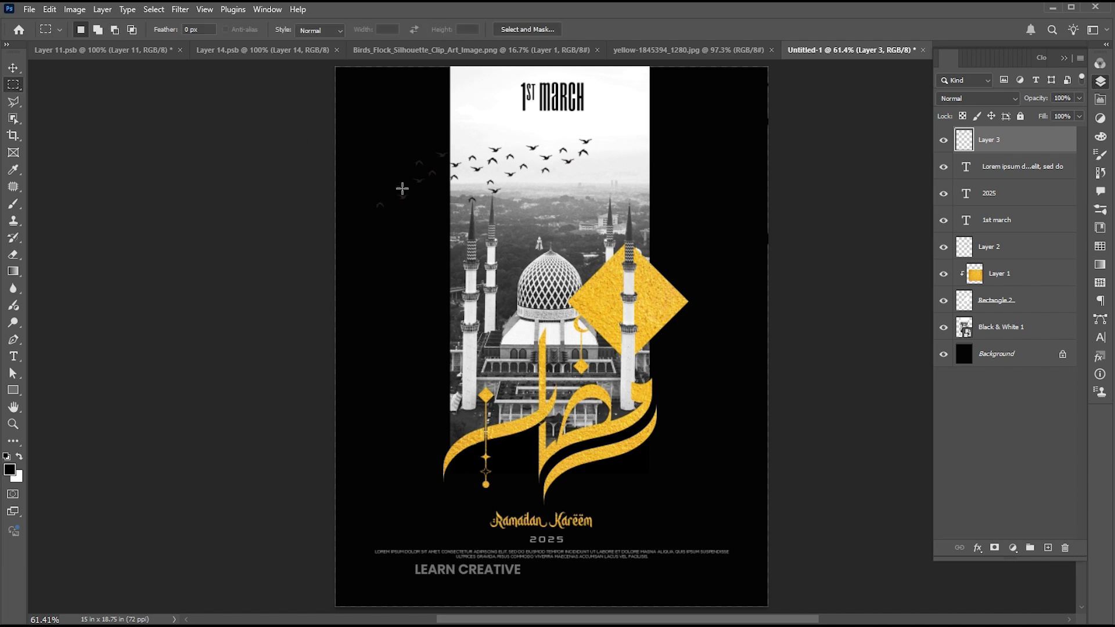
drag(357, 134, 447, 242)
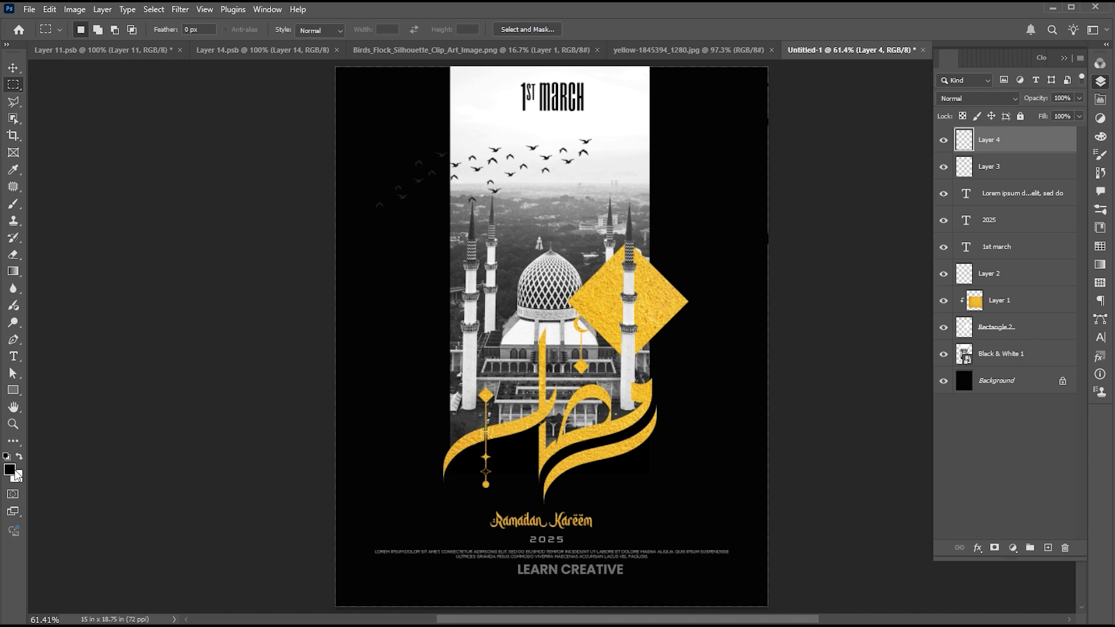
key(ctrl+shift+BackSpace)
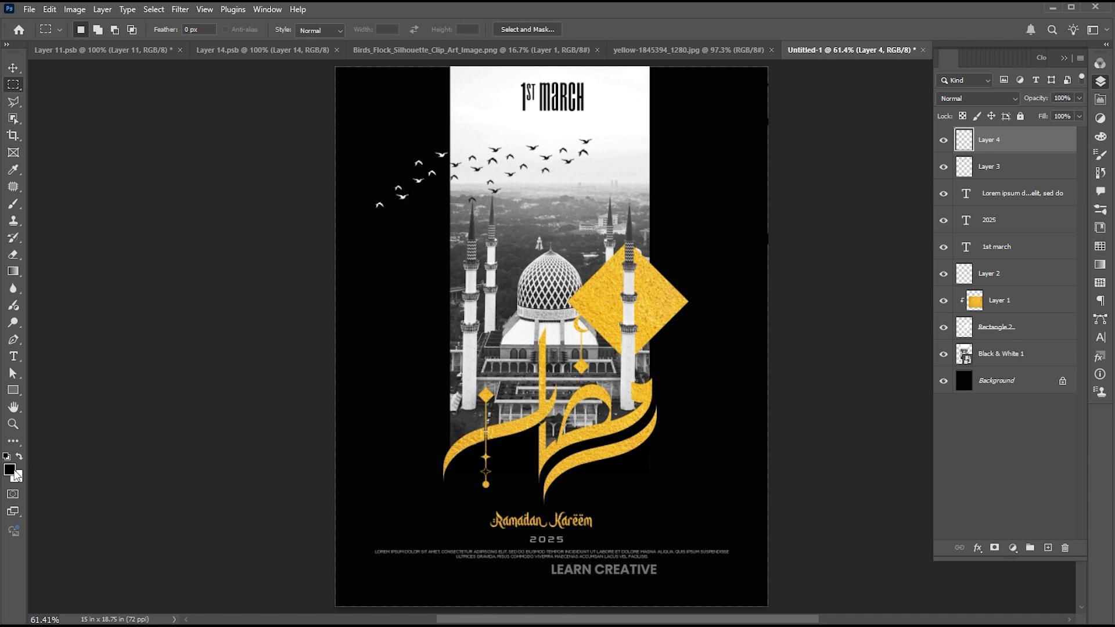
Duplicate the white birds onto the black area right of the photo and delete all but three birds from the copy
key(v)
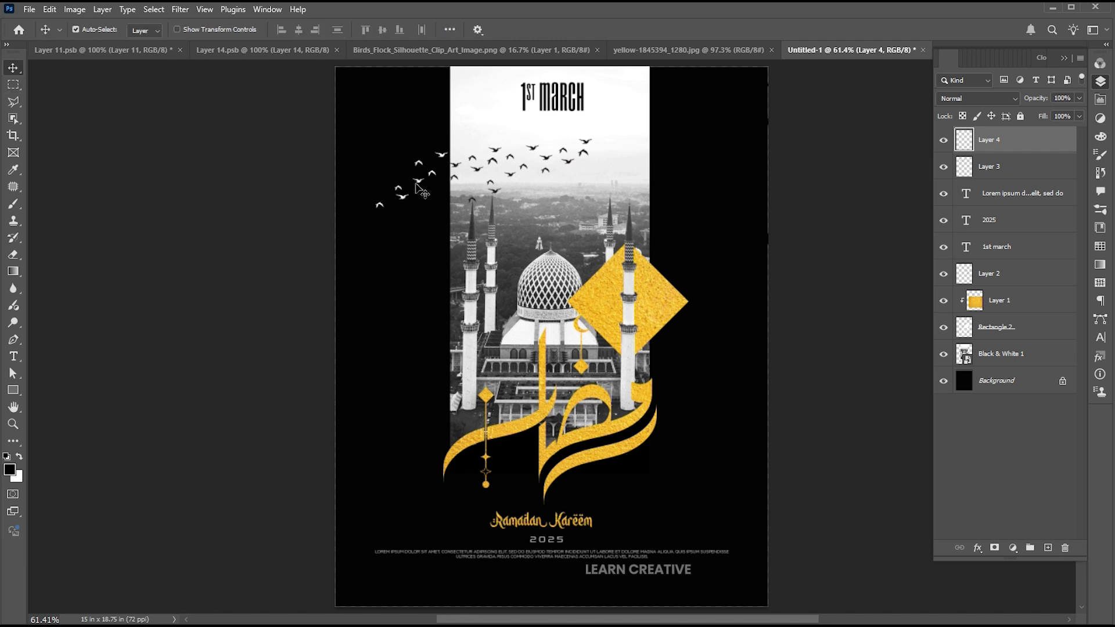
drag(457, 181, 737, 129)
key(m)
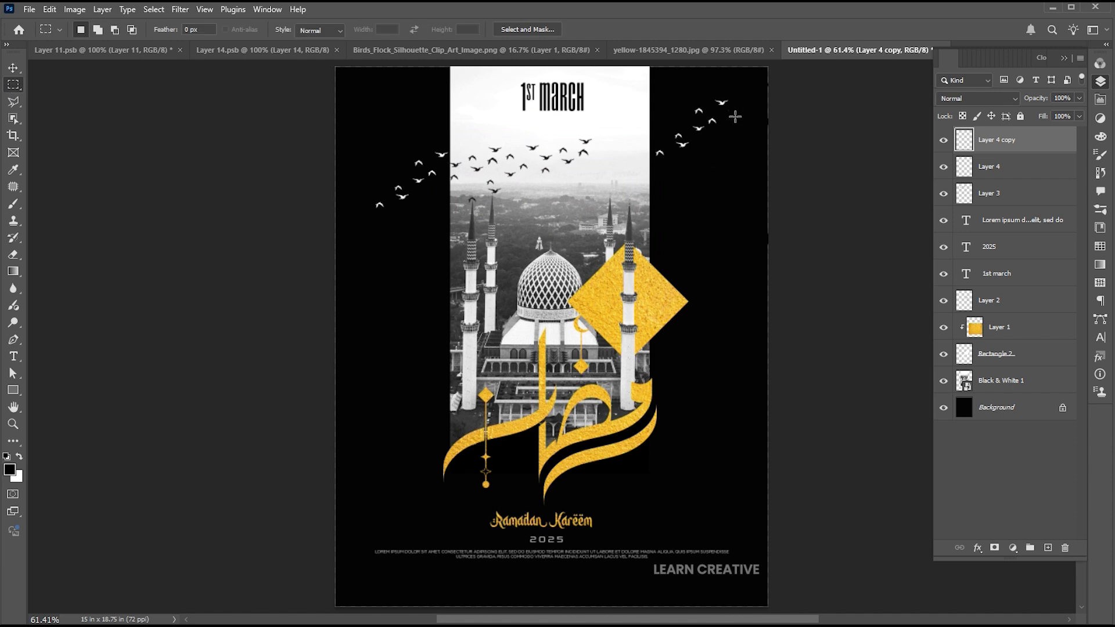
mouse_move(721, 116)
mouse_down()
mouse_move(711, 128)
mouse_move(726, 113)
mouse_move(717, 105)
mouse_move(678, 133)
mouse_move(686, 140)
mouse_move(689, 116)
mouse_up()
key(Delete)
key(Delete)
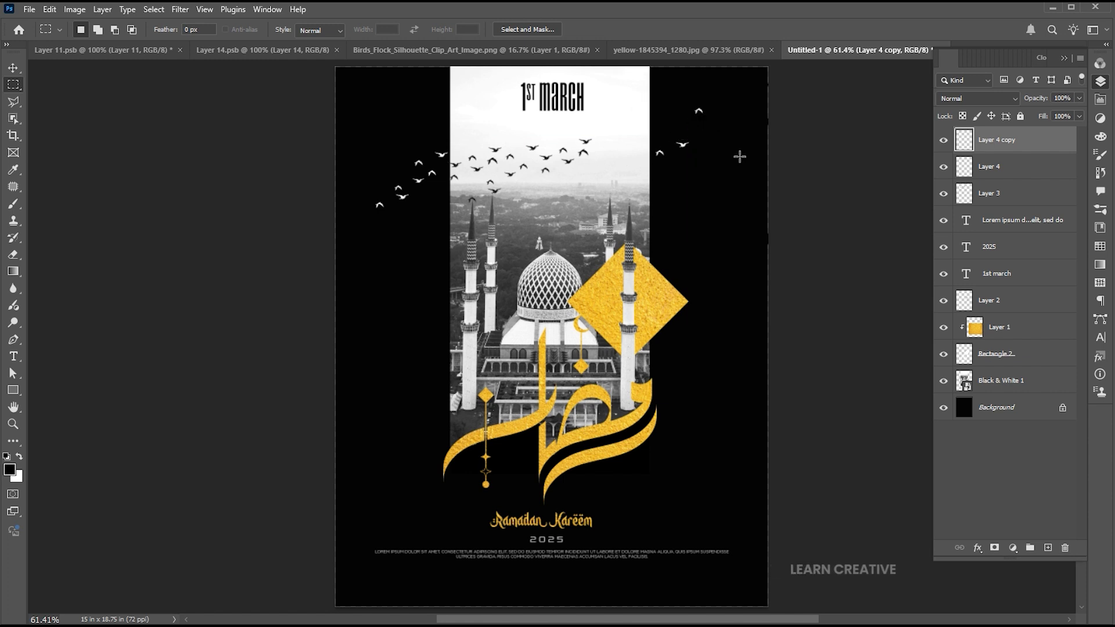
key(Delete)
key(ctrl+d)
key(v)
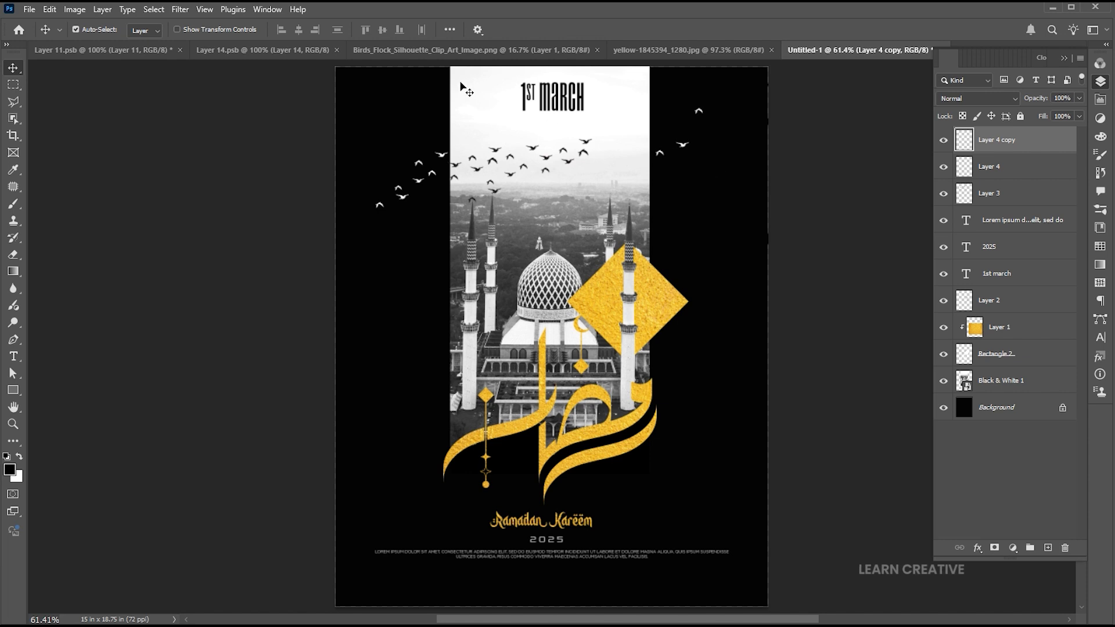
Bring the Urdu lettering from Layer 11.psb to the poster's bottom and fill it with gold sampled from the artwork
click(102, 50)
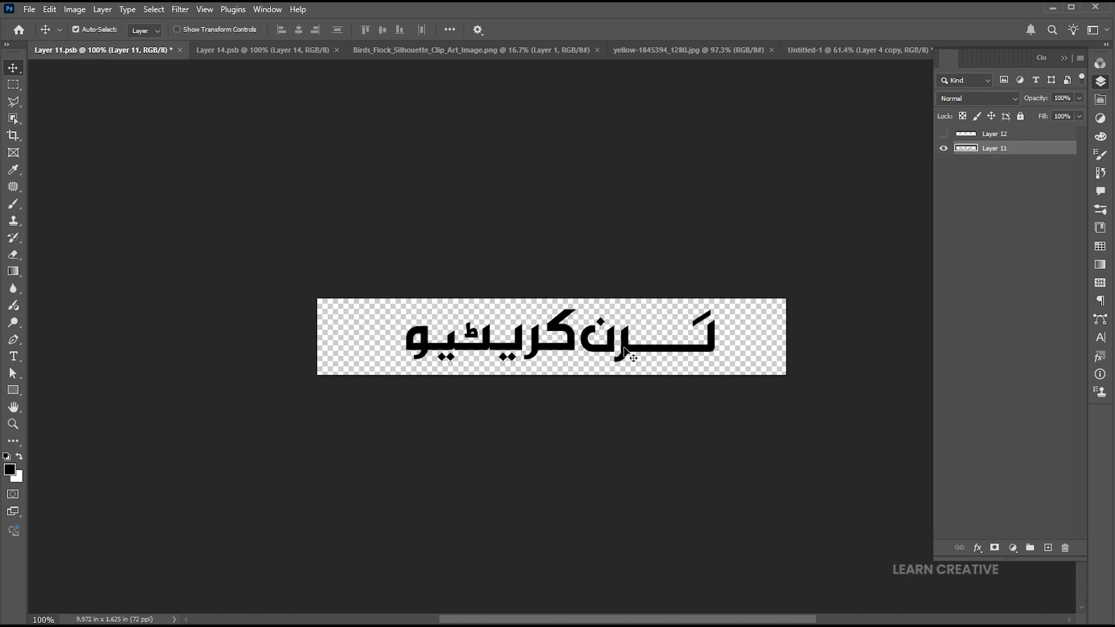
drag(631, 351, 577, 592)
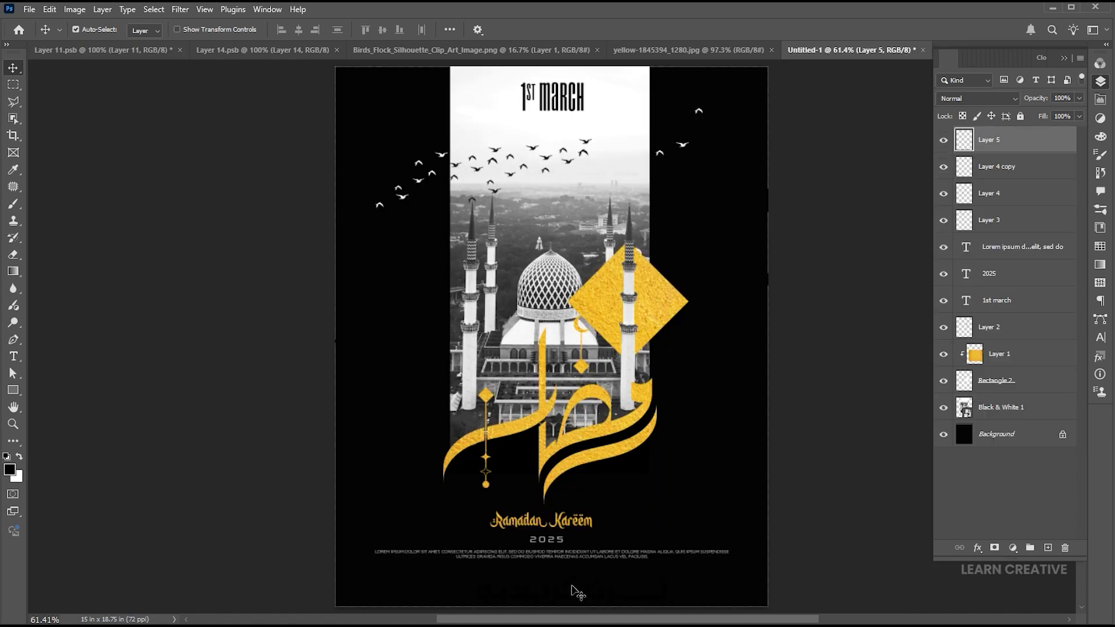
key(i)
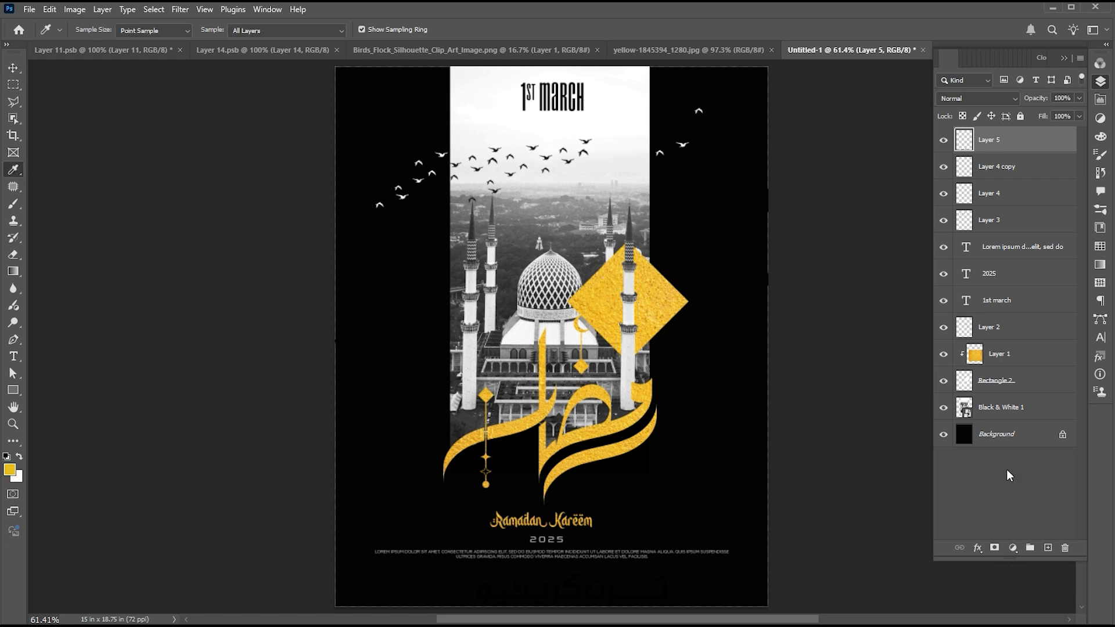
key(v)
Scale the gold Urdu lettering down to a small signature beneath the paragraph and centre it horizontally on the canvas
key(ctrl+t)
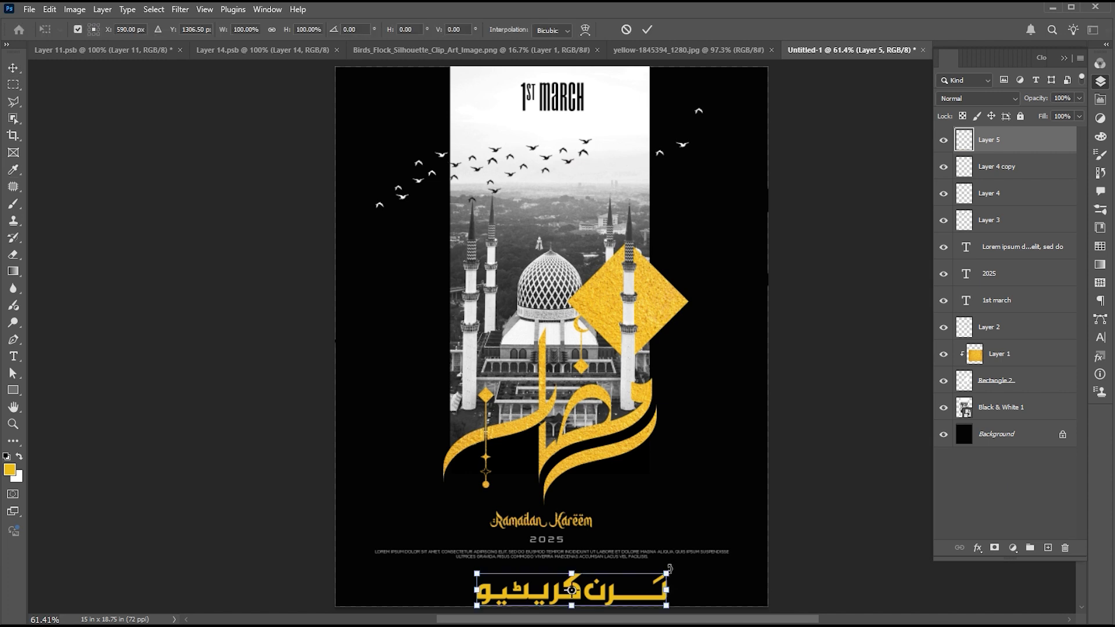
drag(670, 572, 613, 581)
key(Return)
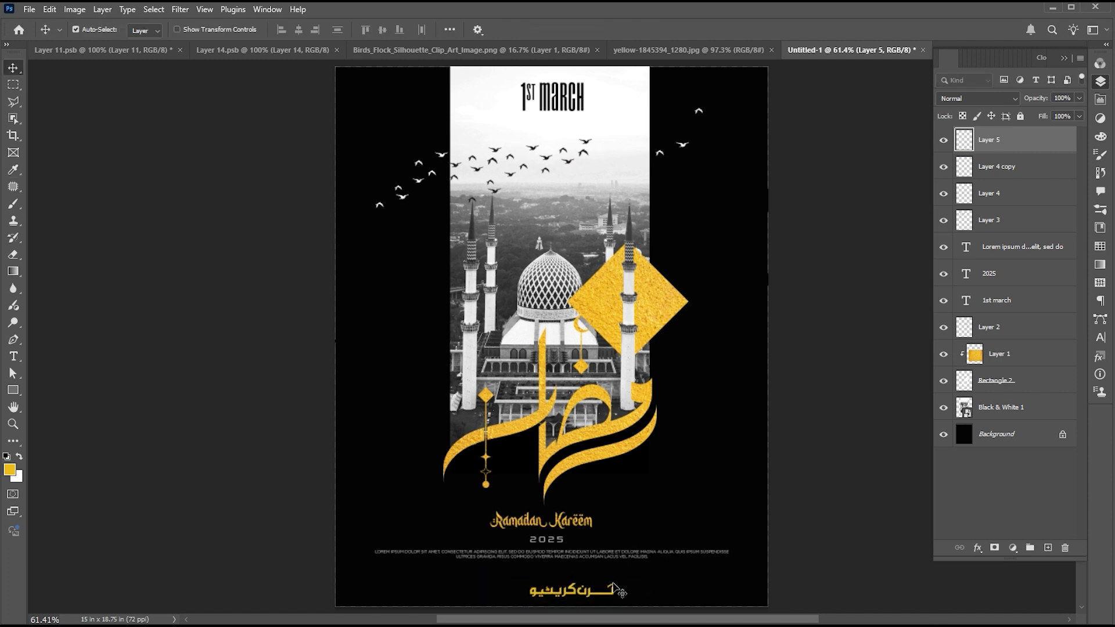
key(ctrl+a)
click(298, 29)
key(ctrl+d)
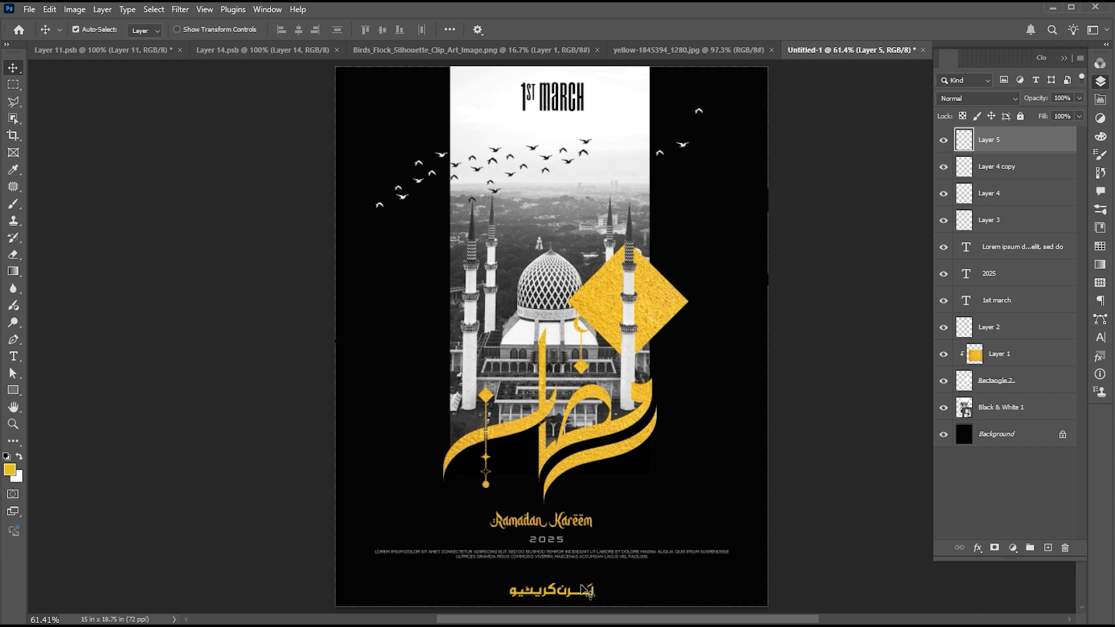
key(ctrl+t)
drag(604, 577, 597, 578)
key(Return)
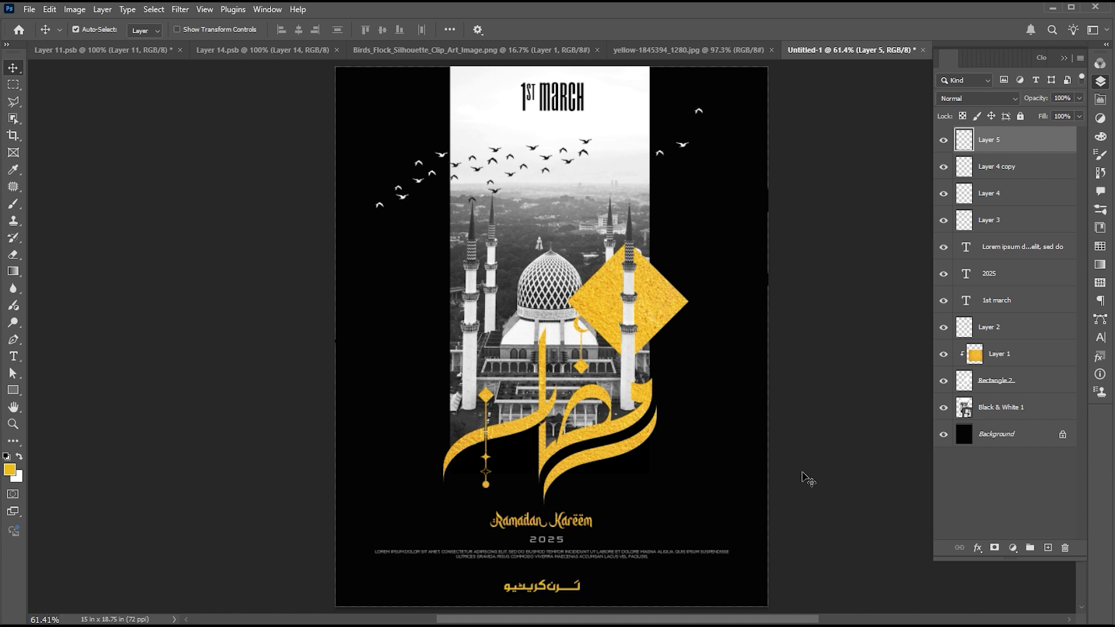
Add a drop shadow effect to the Rectangle 2 layer containing the gold calligraphy and diamond
click(814, 426)
click(1024, 323)
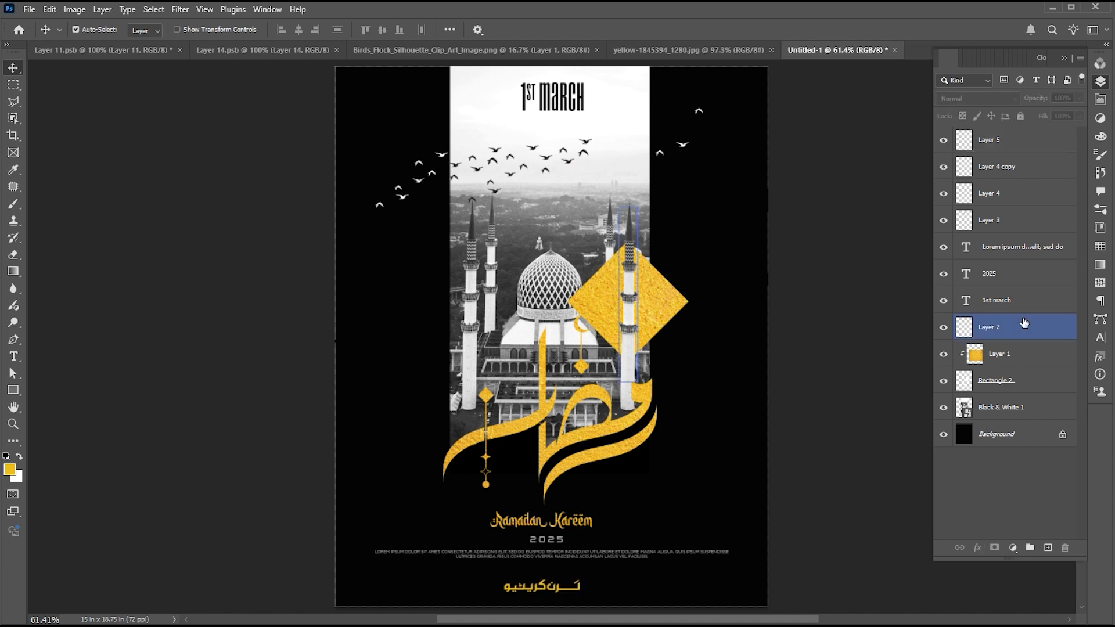
click(1024, 393)
click(1027, 384)
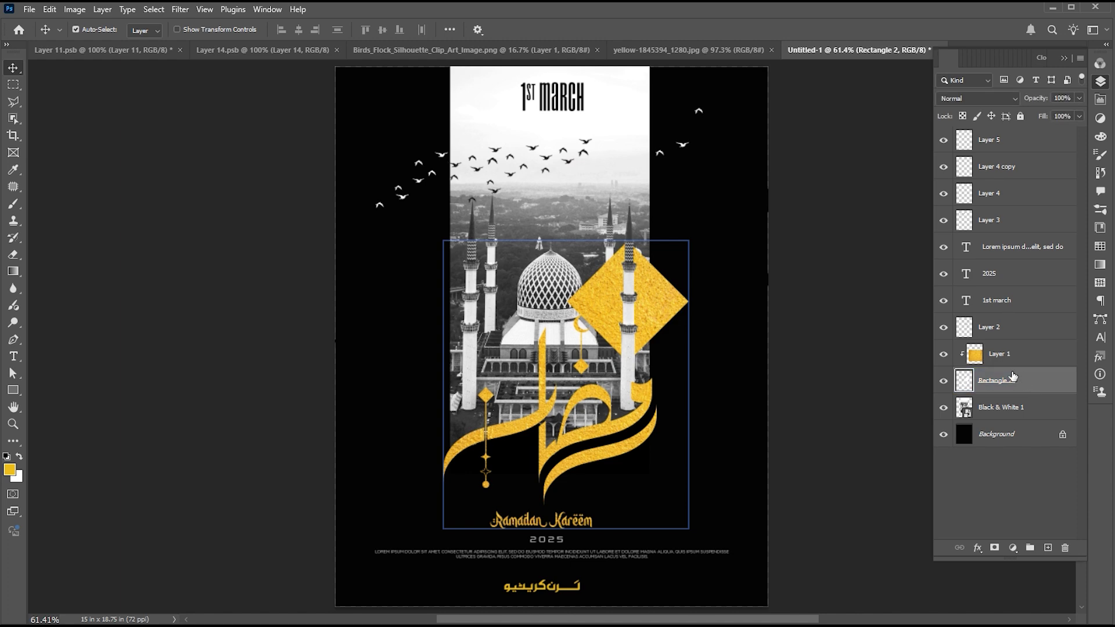
right_click(966, 380)
click(993, 386)
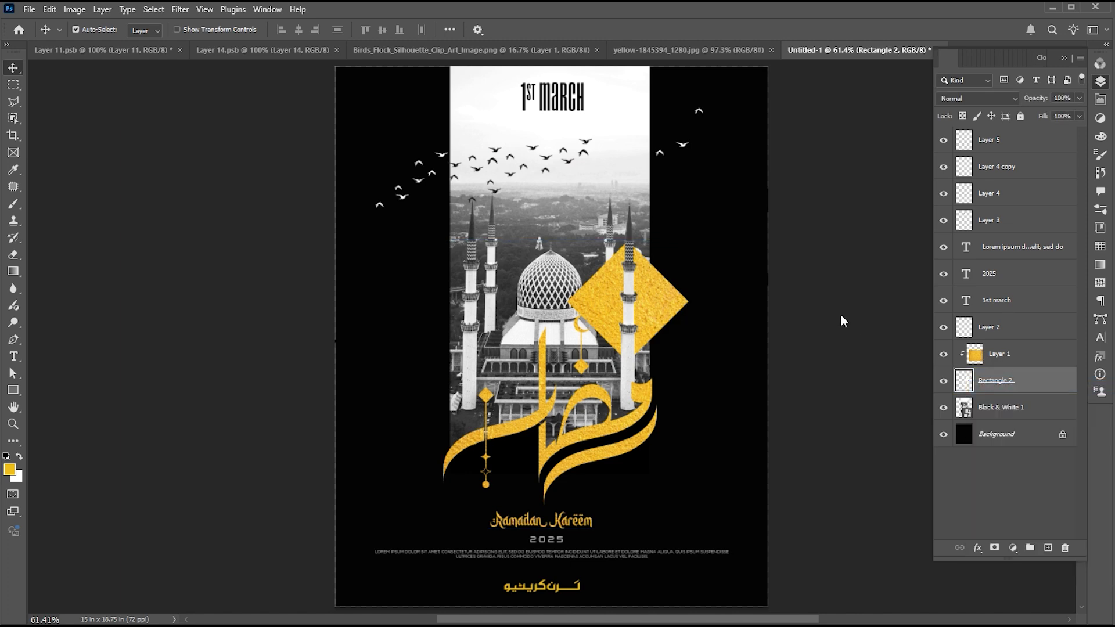
drag(880, 152, 708, 52)
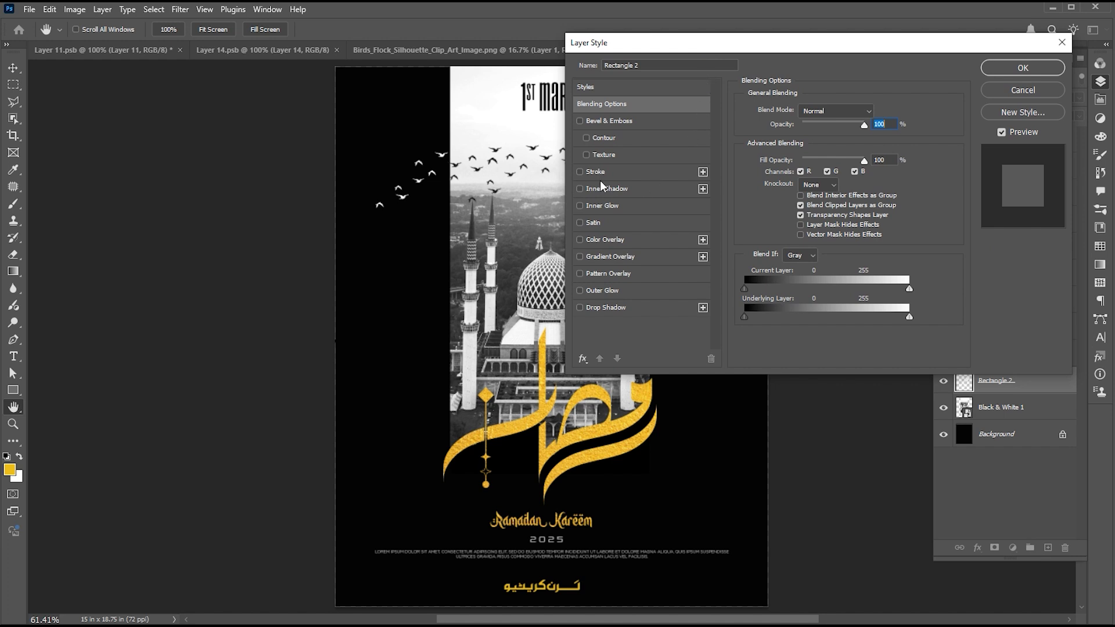
click(579, 307)
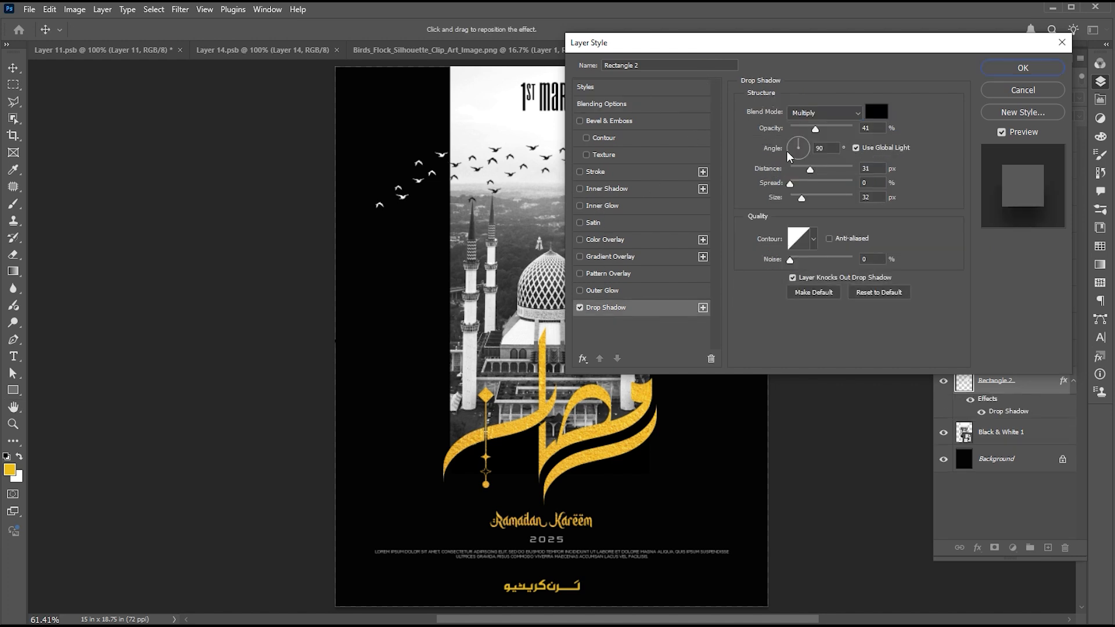
Set the drop shadow's angle to -39°, distance to 7 px and size to 59 px, and apply the layer style
drag(802, 140, 806, 156)
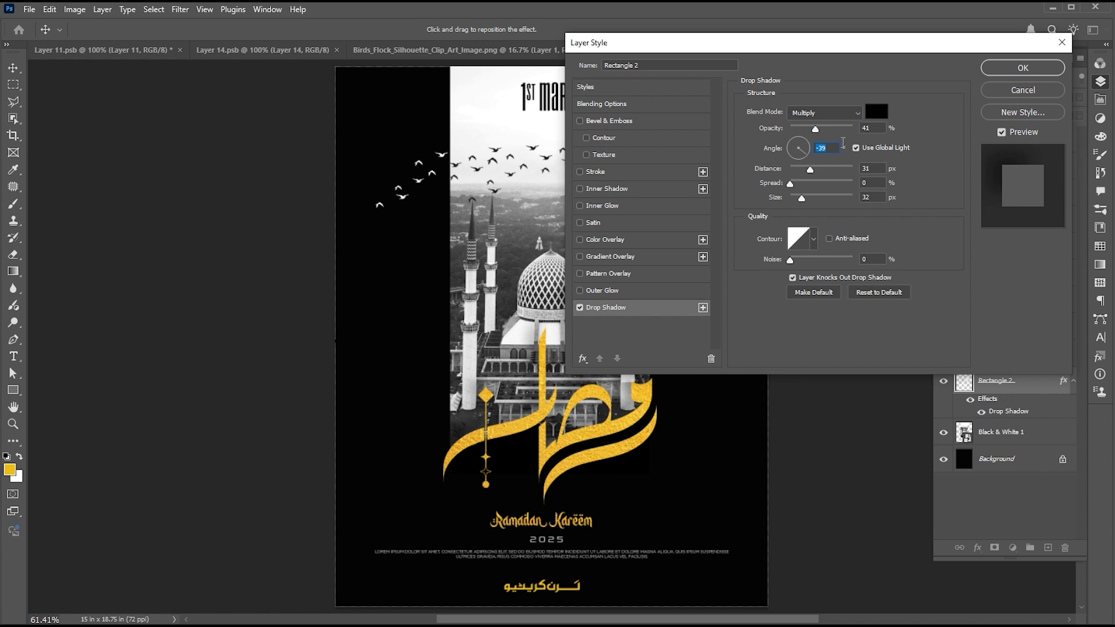
mouse_move(809, 169)
mouse_down()
mouse_move(797, 196)
mouse_move(810, 201)
mouse_move(797, 169)
mouse_up()
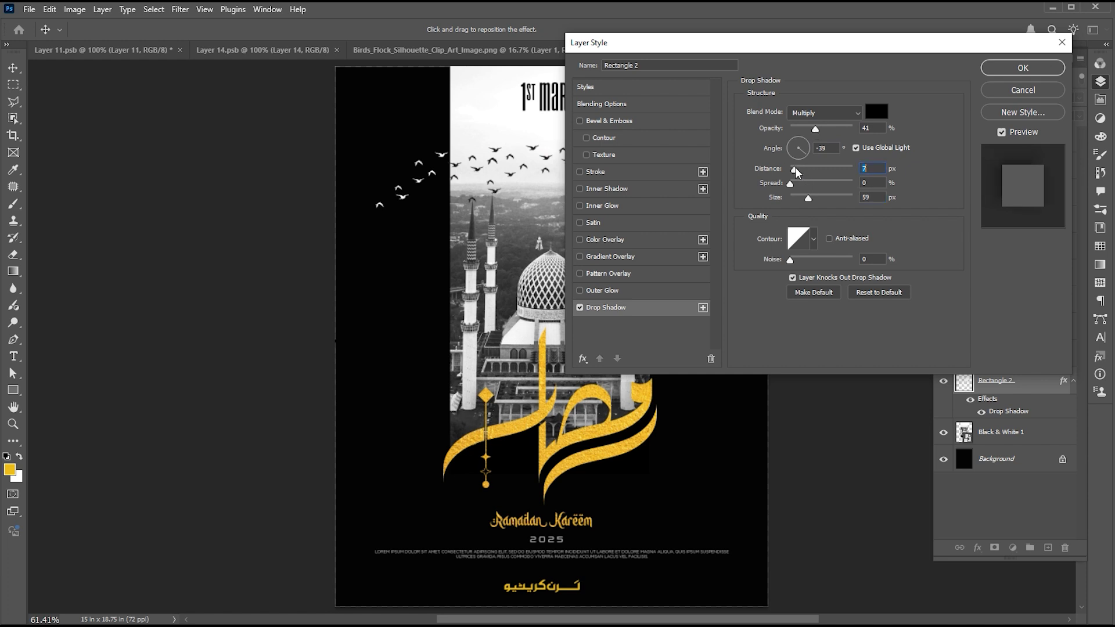
drag(772, 54, 806, 54)
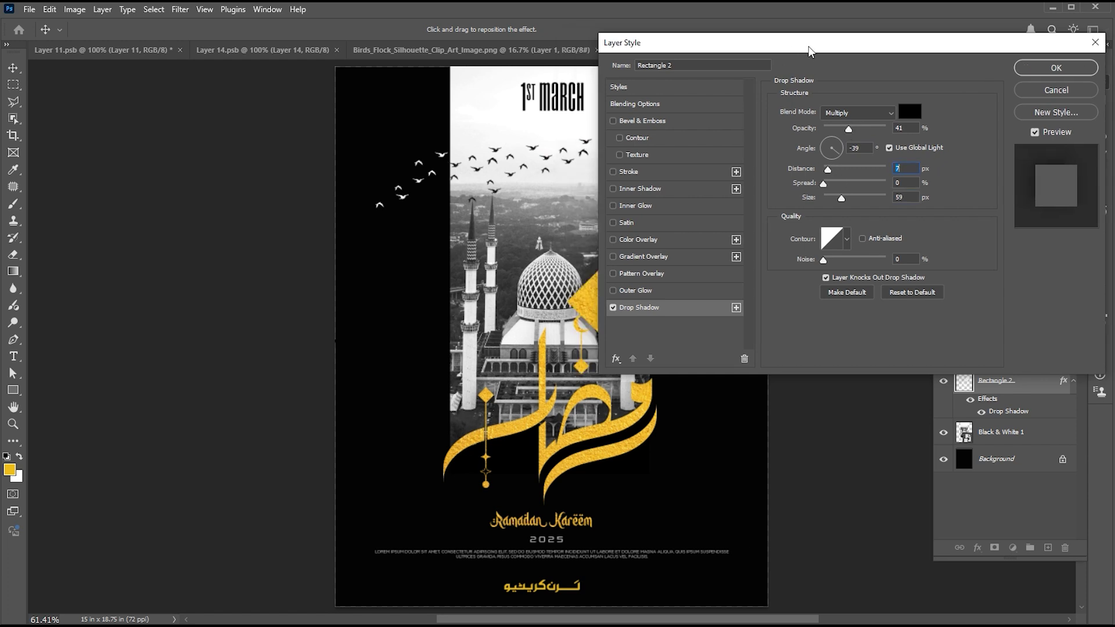
click(1056, 67)
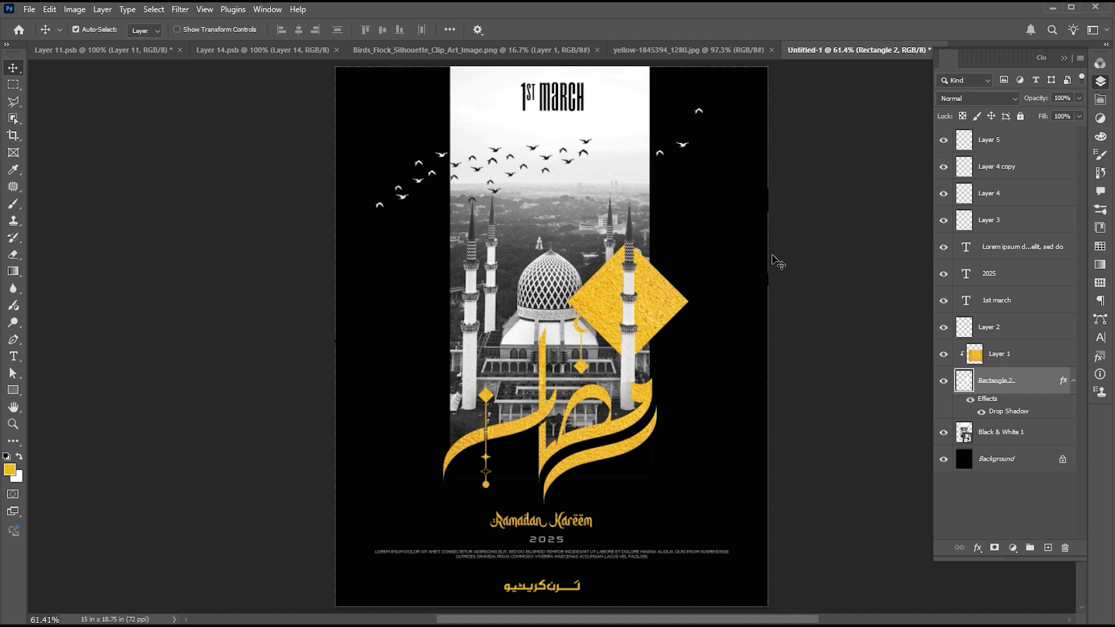